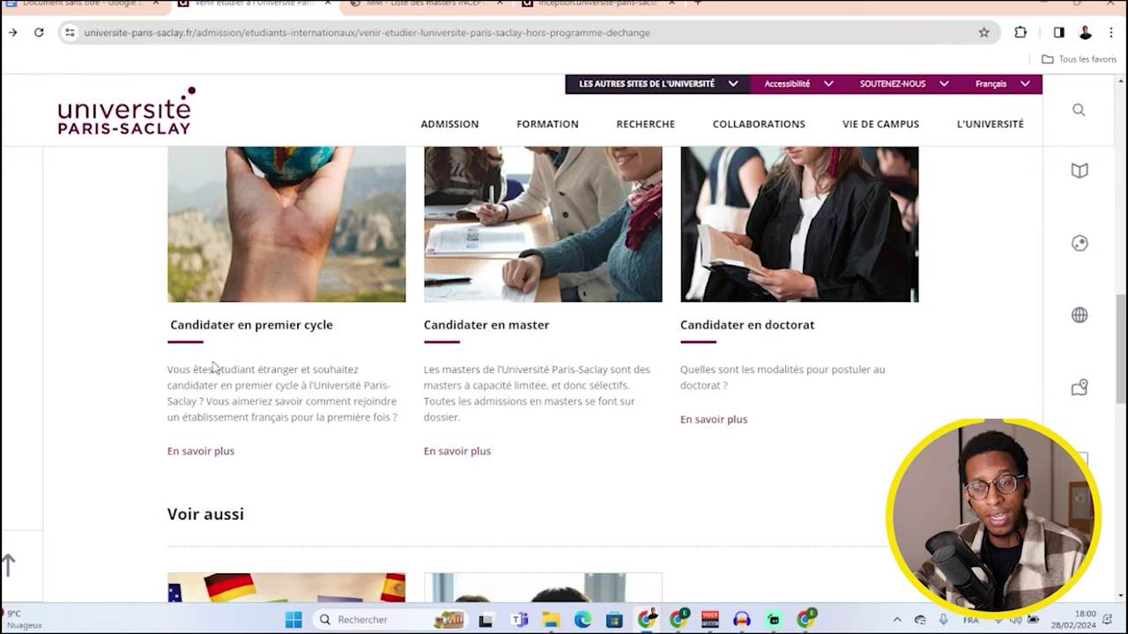
- Open the premier cycle page for international students and scroll to the L2/L3 section
left_click(198, 451)
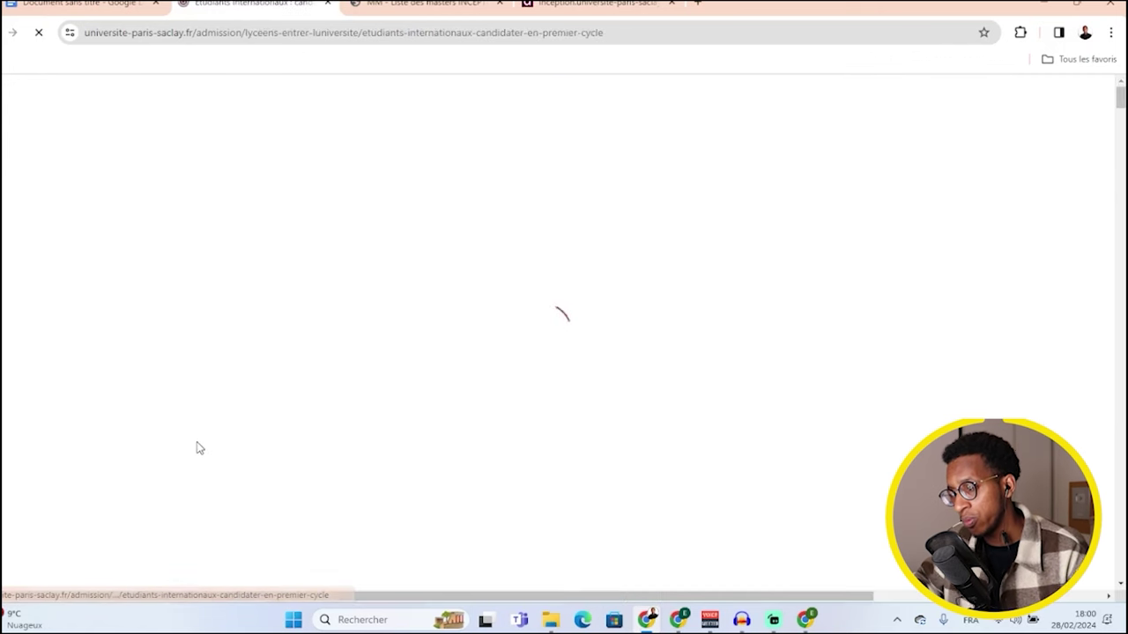
scroll(264, 391, "down", 2)
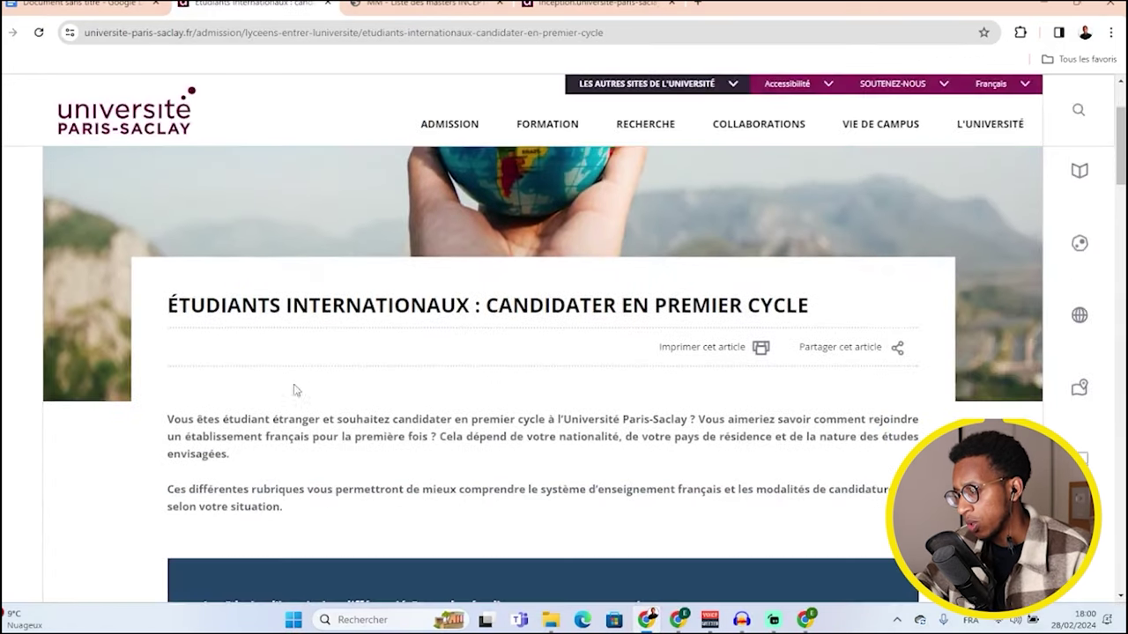
scroll(456, 355, "down", 3)
scroll(454, 355, "down", 5)
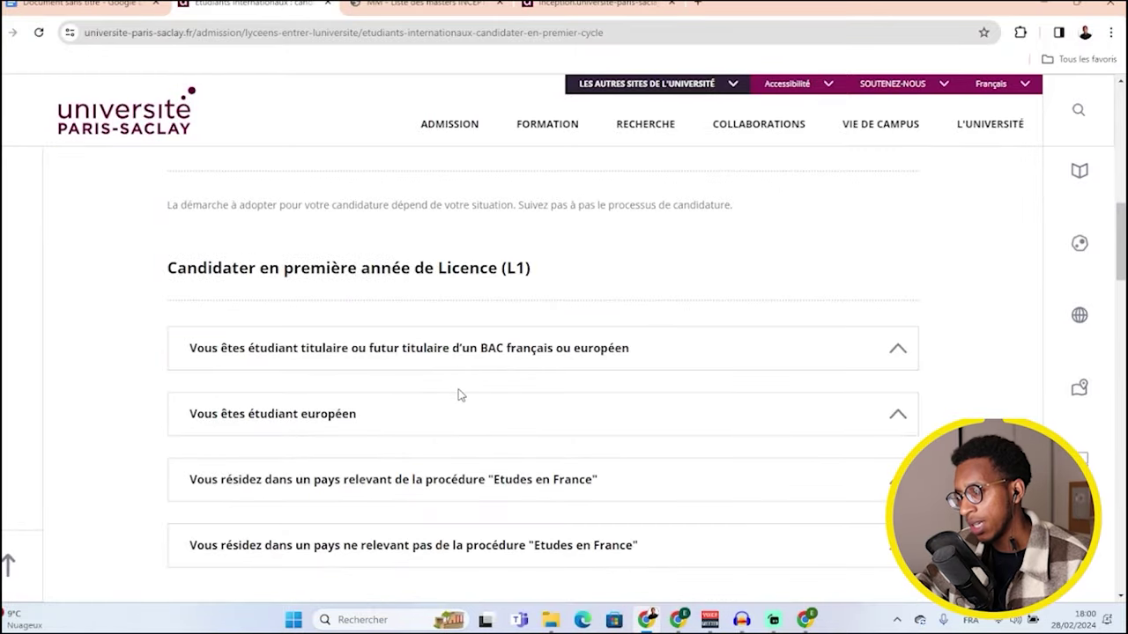
scroll(459, 392, "down", 1)
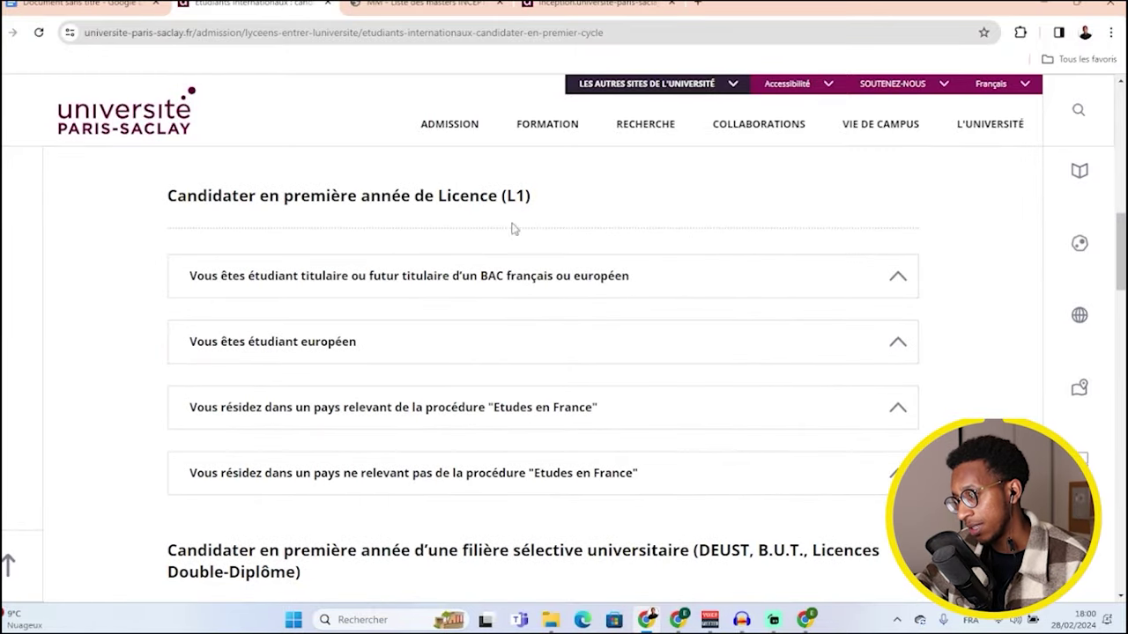
scroll(507, 247, "down", 9)
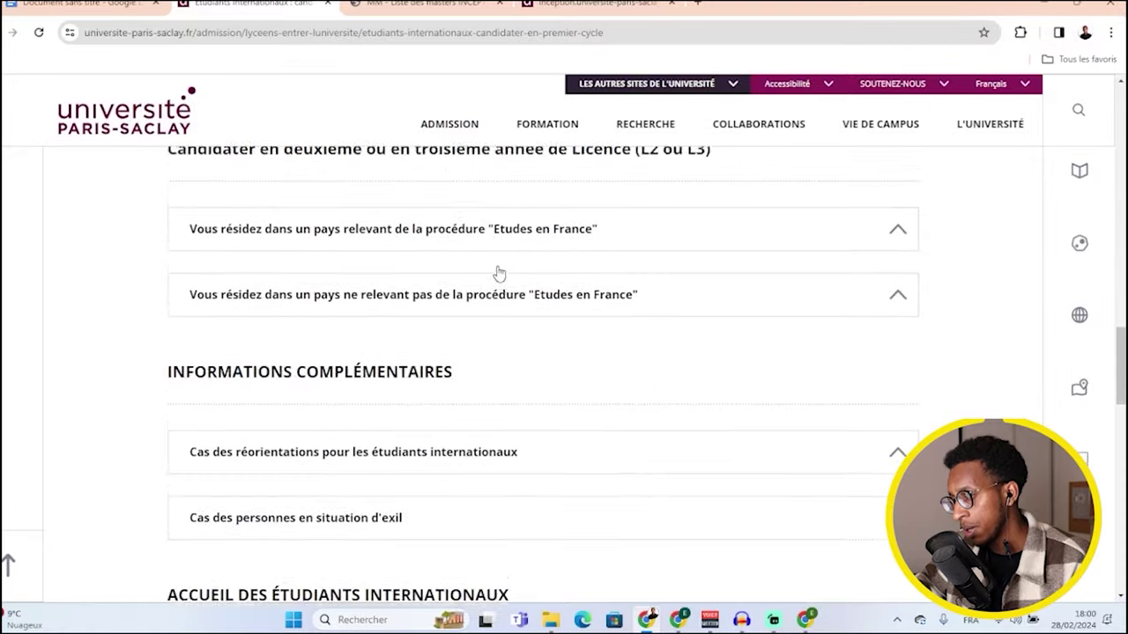
scroll(497, 273, "up", 1)
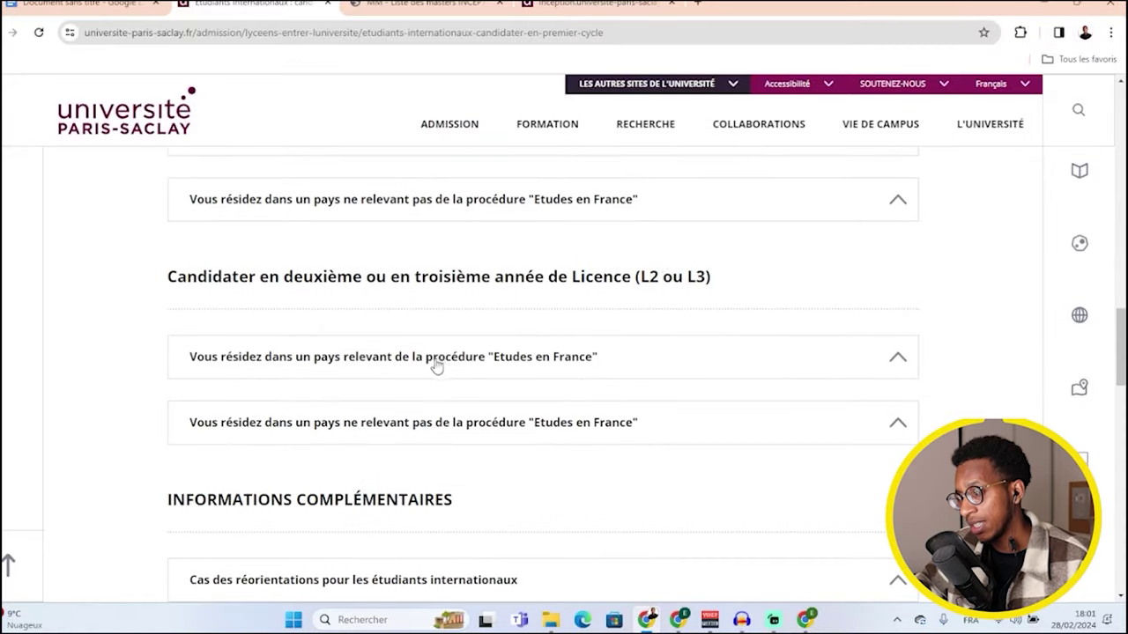
- Expand the L2/L3 'Etudes en France' steps and open eCandidat in a new background tab
left_click(476, 363)
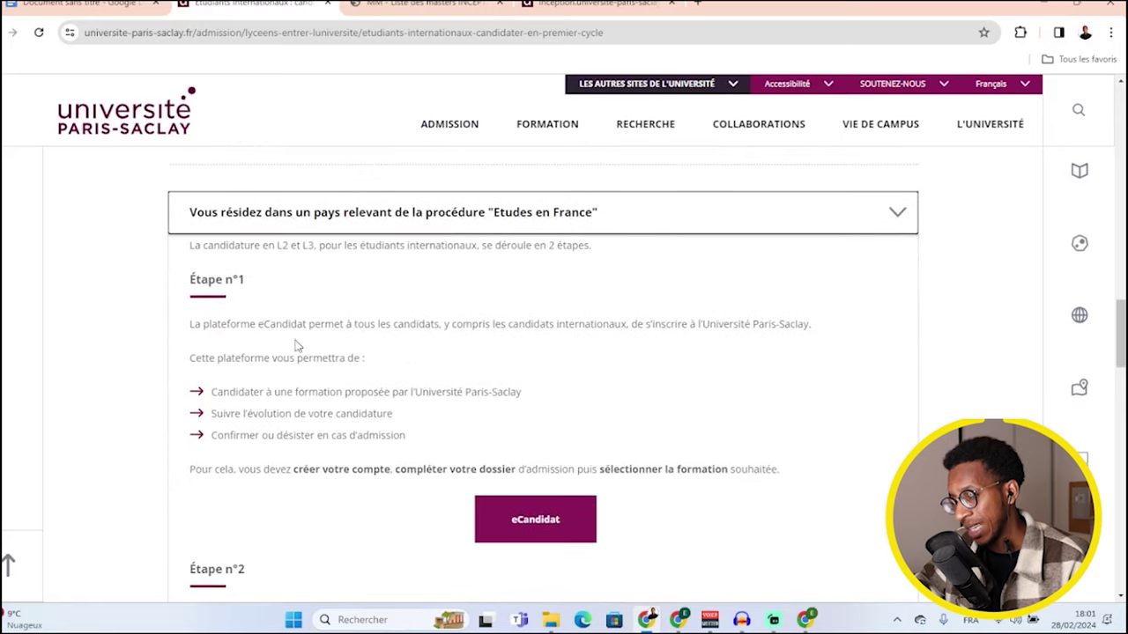
scroll(408, 396, "down", 2)
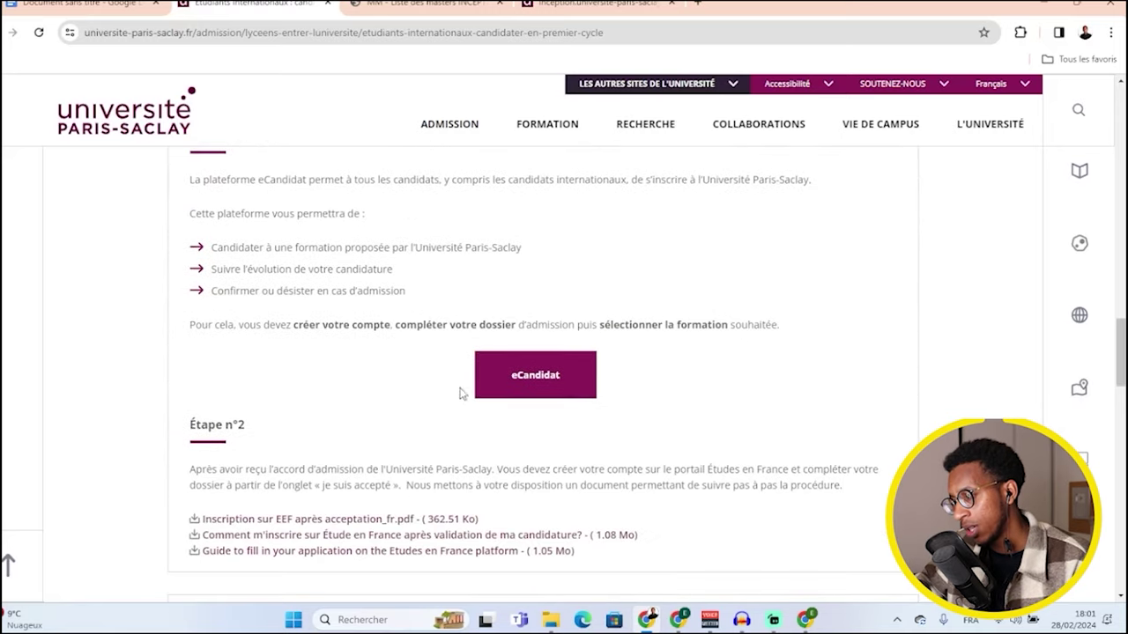
right_click(537, 385)
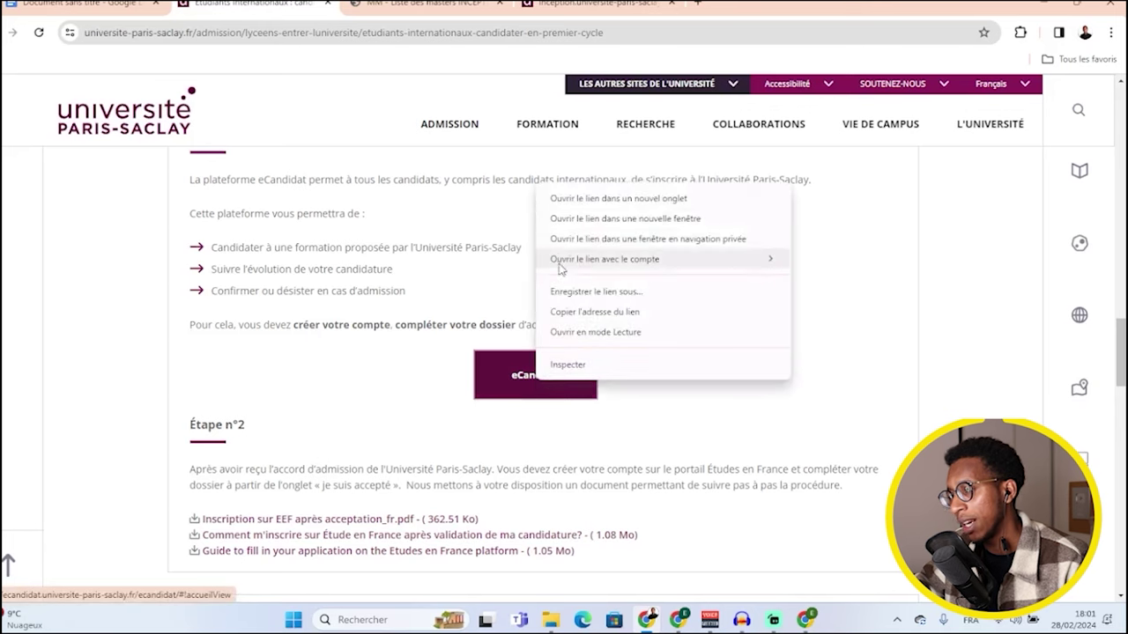
left_click(564, 200)
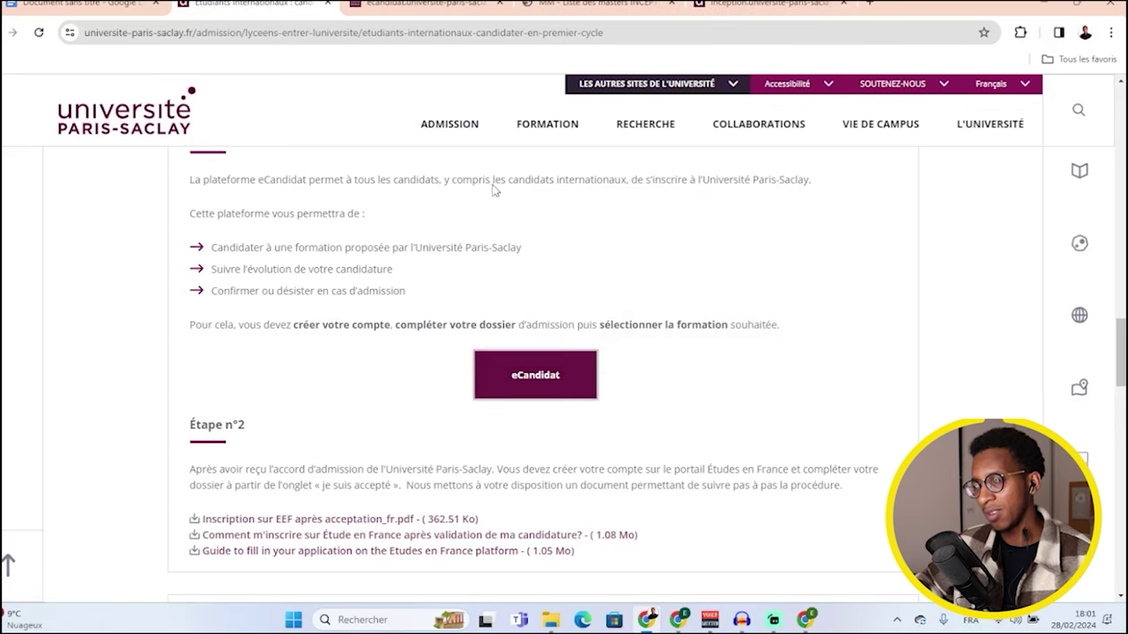
- Register a new eCandidat account with the applicant's name, e-mail and password, then switch to the other window
left_click(432, 5)
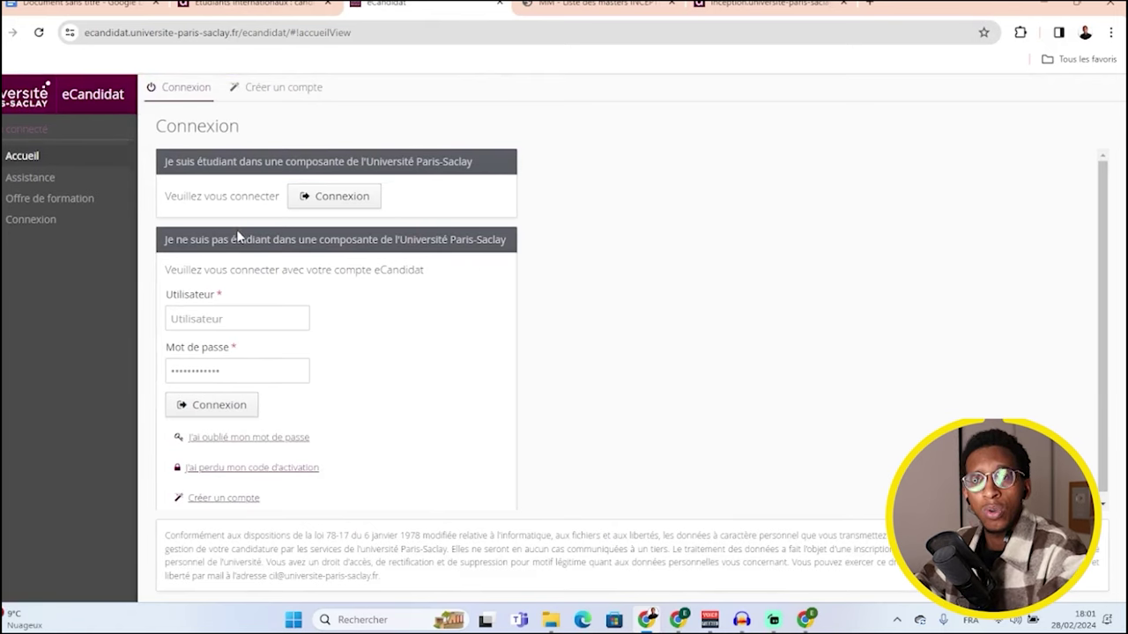
left_click(279, 92)
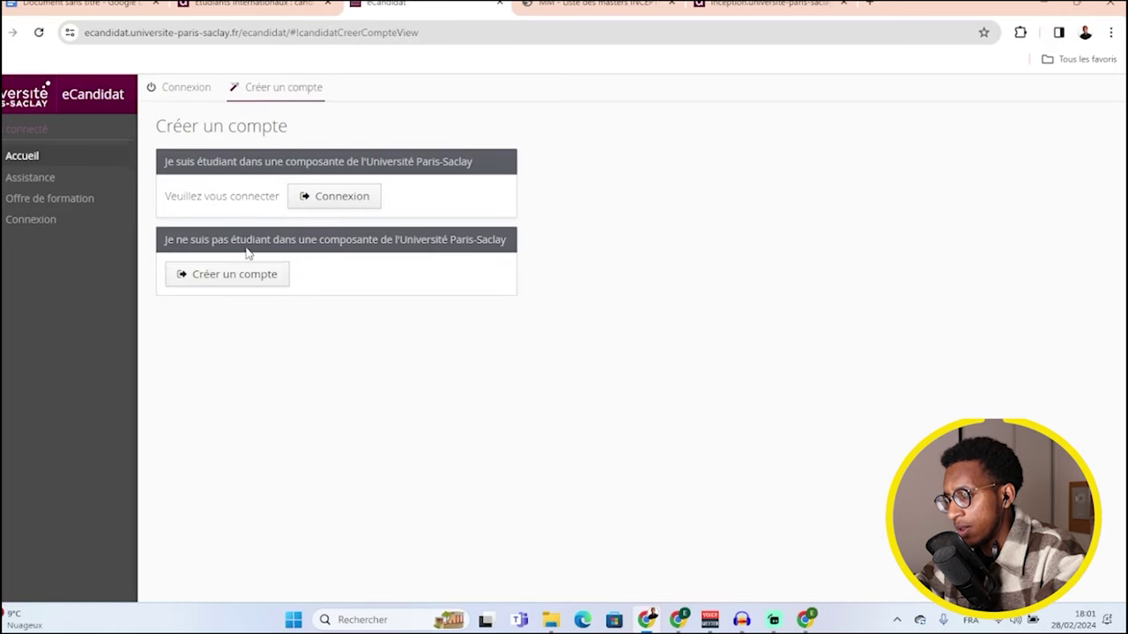
left_click(237, 281)
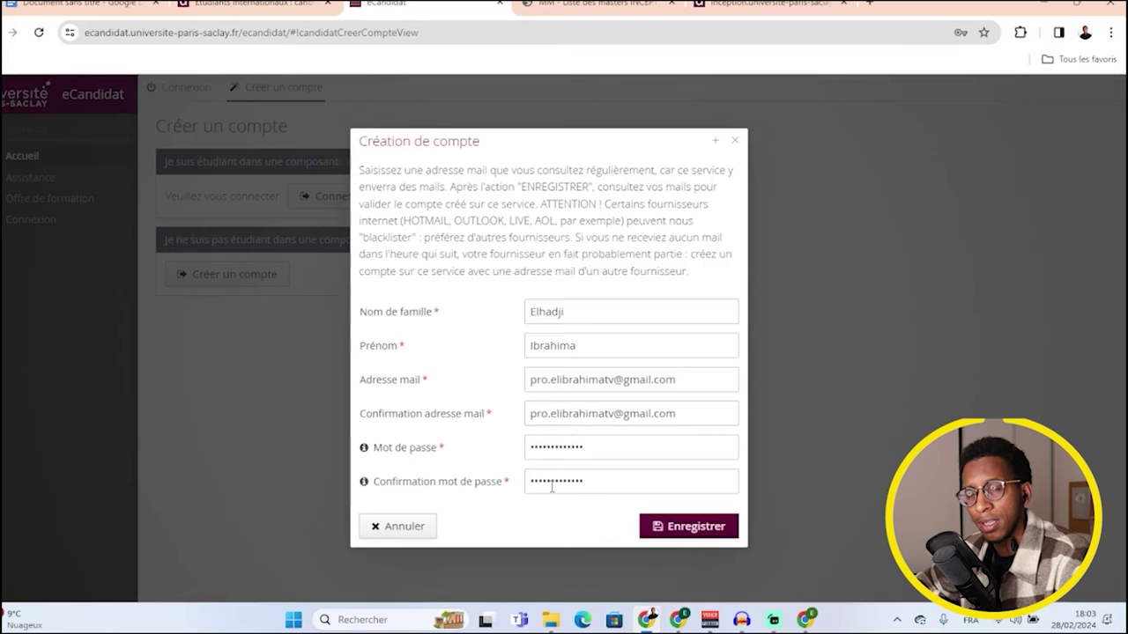
mouse_move(552, 486)
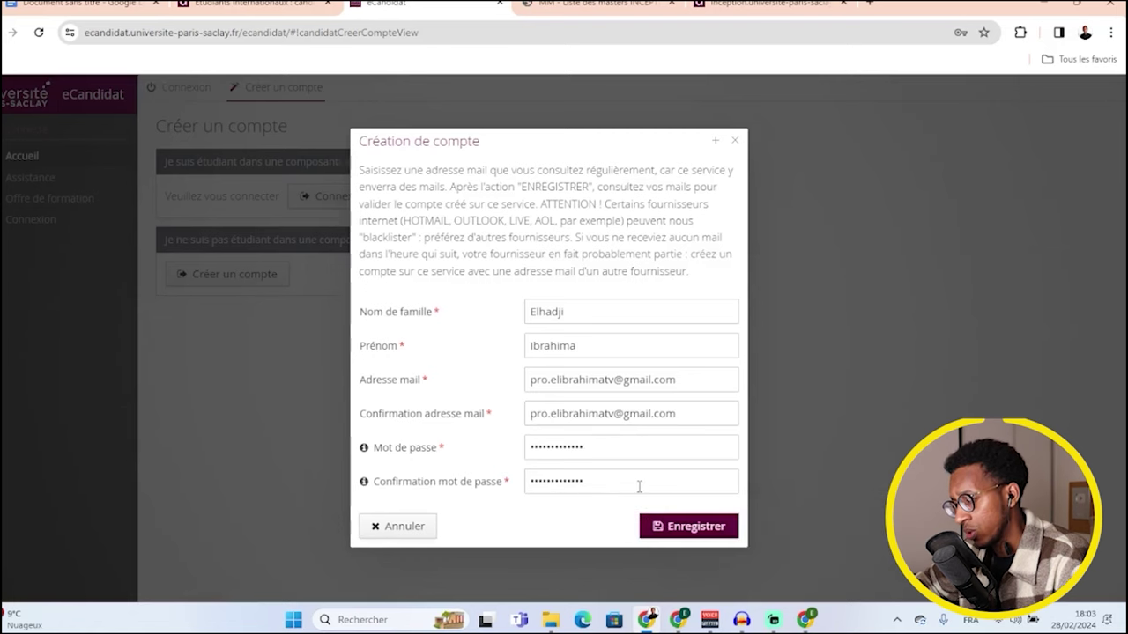
left_click(689, 523)
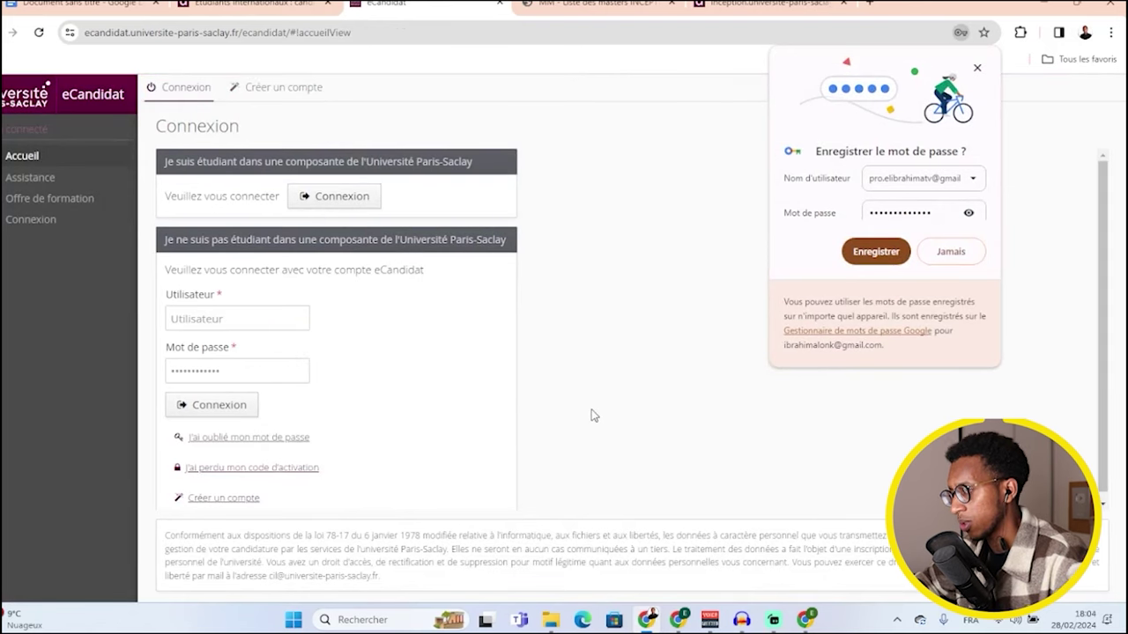
mouse_move(804, 619)
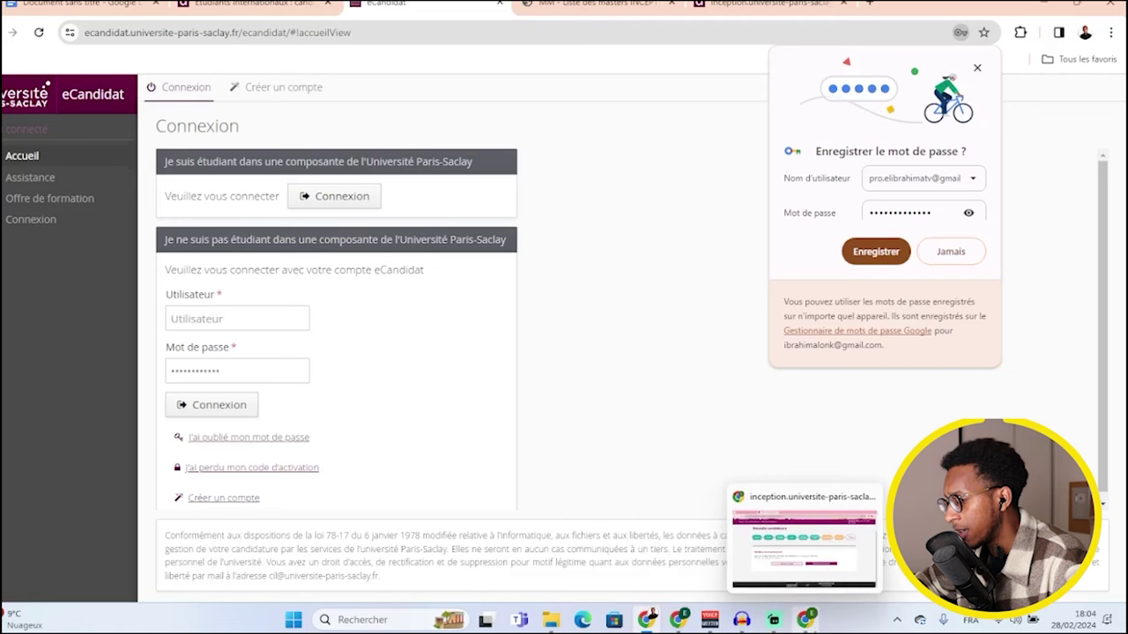
left_click(805, 617)
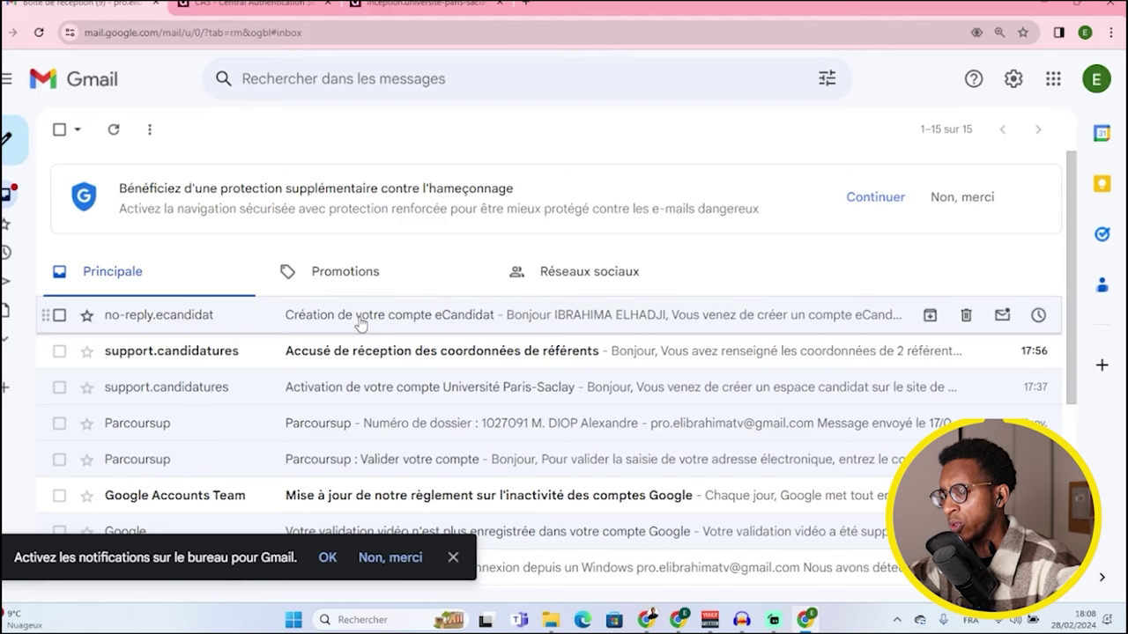
- Open the 'Création de votre compte eCandidat' e-mail and copy its Login identifier
left_click(359, 323)
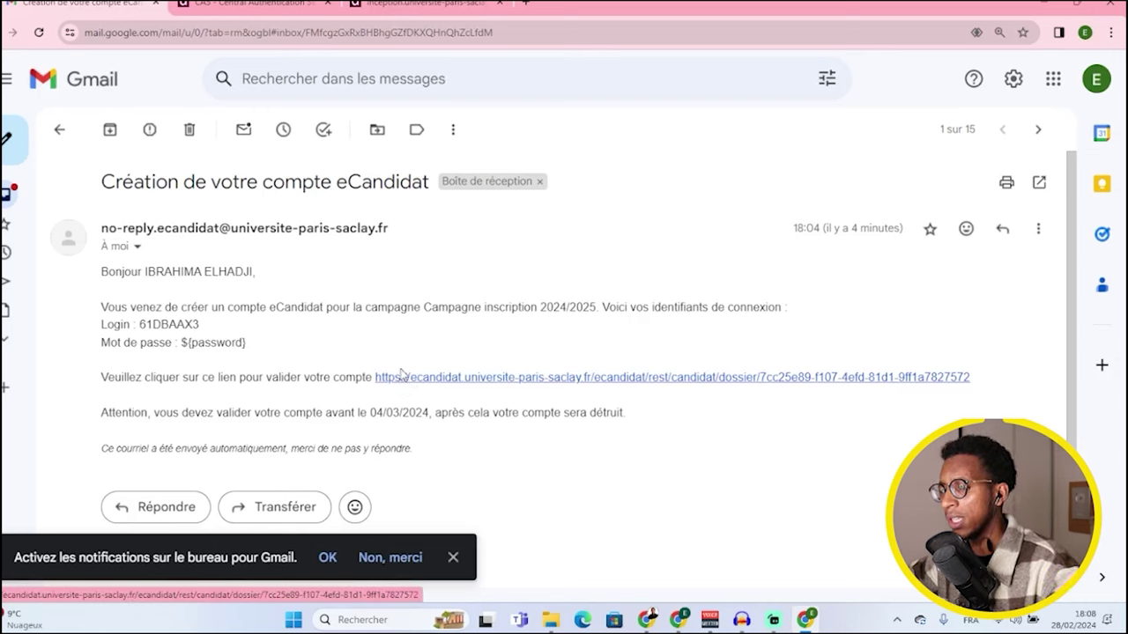
double_click(164, 328)
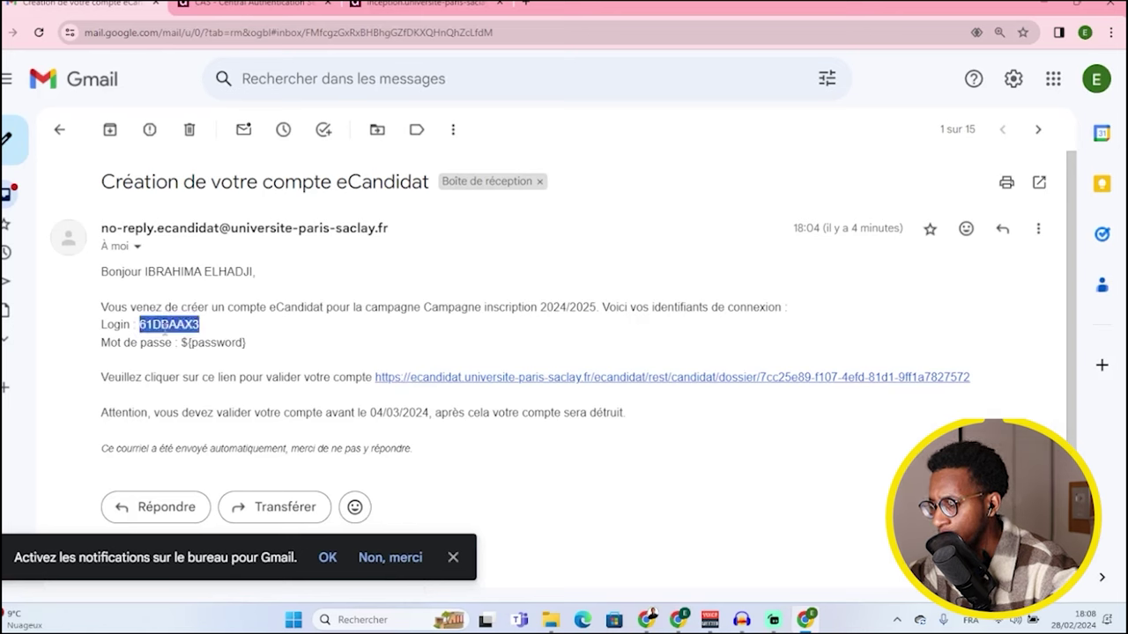
right_click(164, 326)
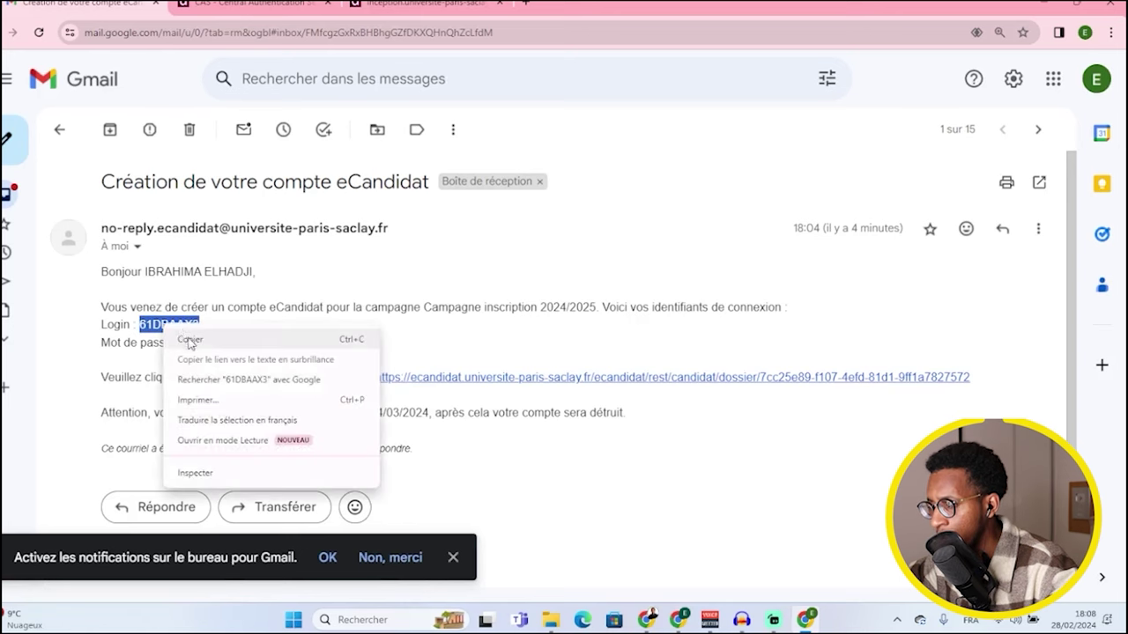
left_click(187, 337)
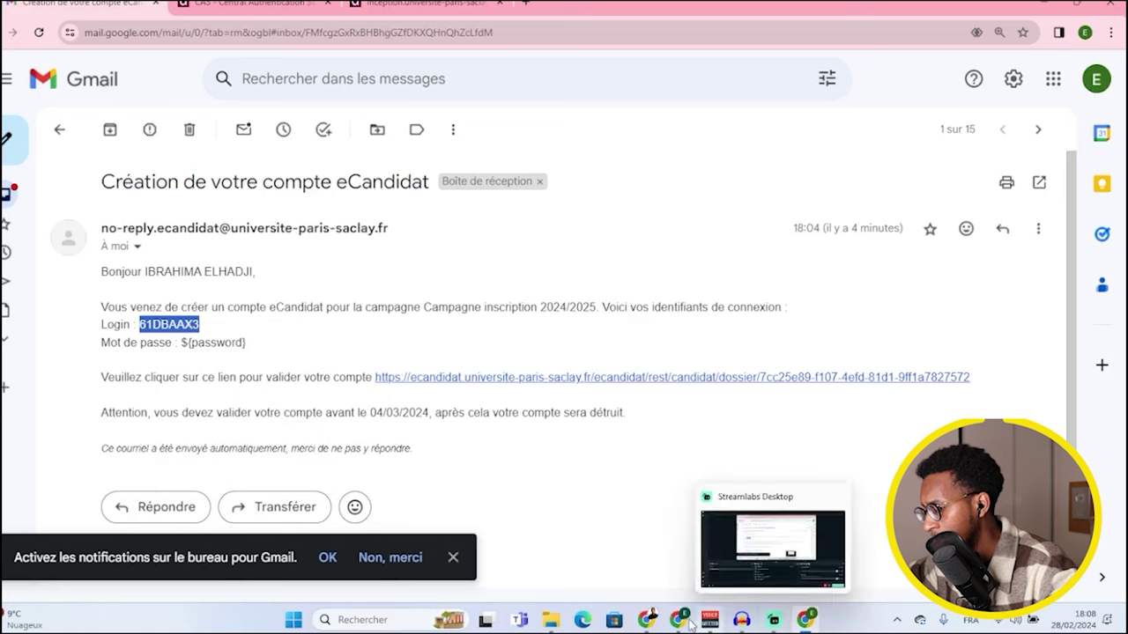
mouse_move(678, 619)
mouse_move(673, 577)
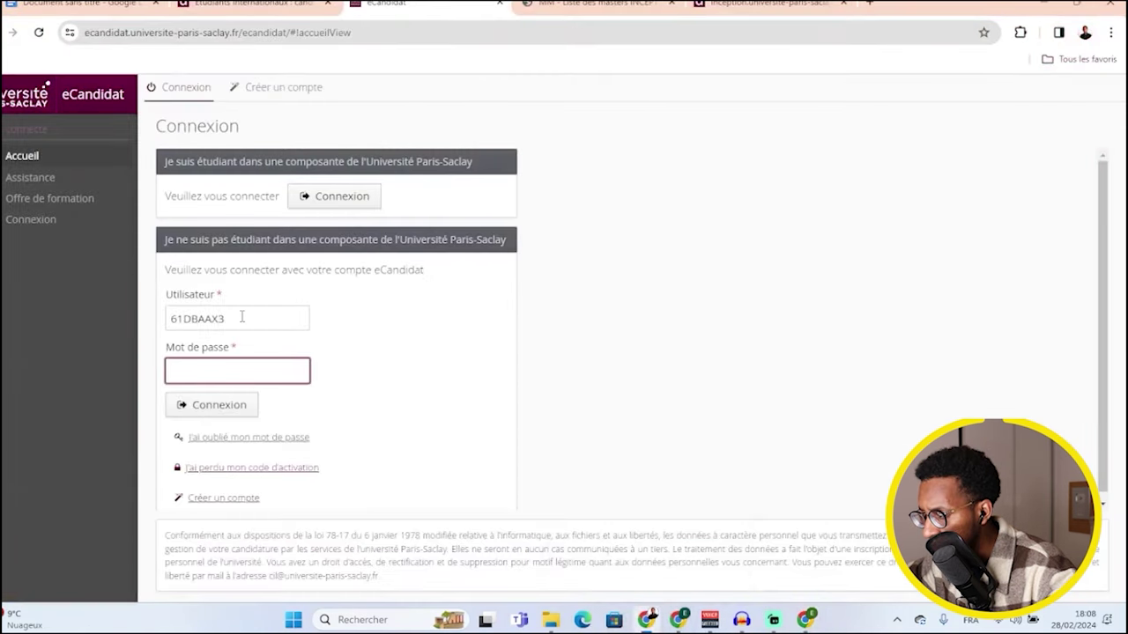
- Log in to eCandidat with the copied login and the account password, saving the password in Chrome
left_click(241, 322)
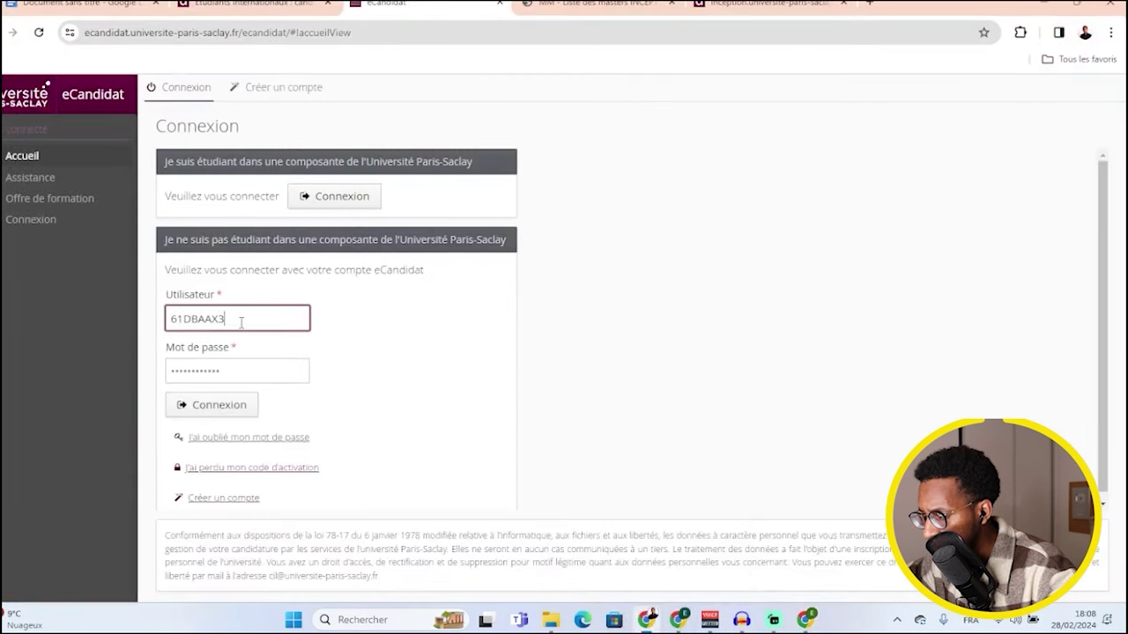
left_click(234, 370)
key("ctrl+a")
key("BackSpace")
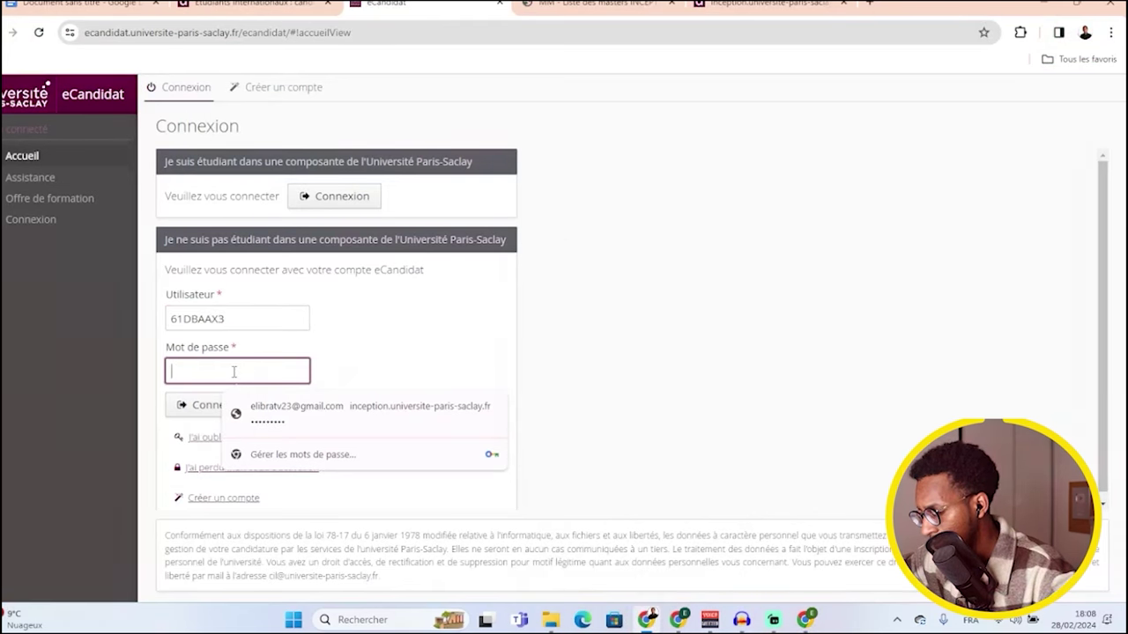
key("ctrl+v")
left_click(238, 414)
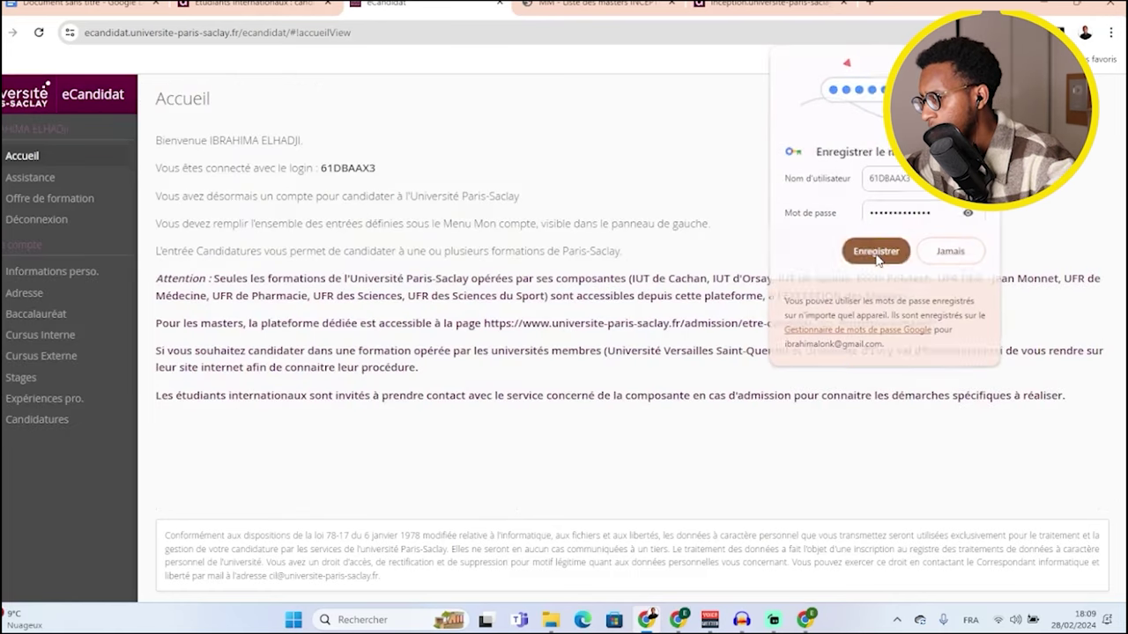
left_click(877, 253)
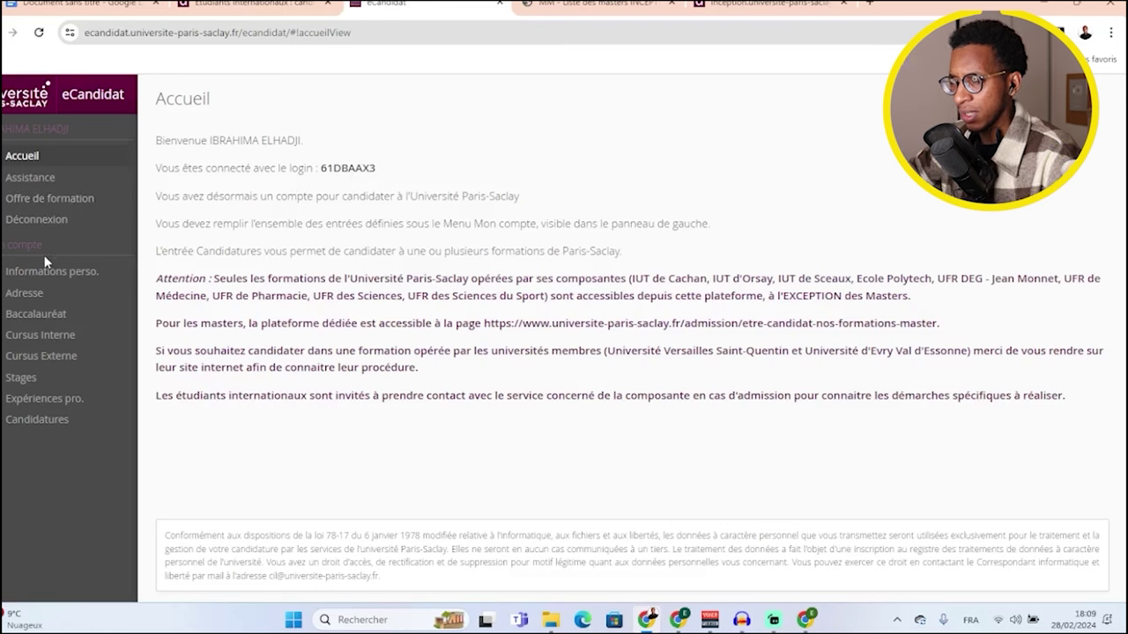
- Browse the UFR Sciences LICENCE LMD programmes in Offre de formation, then go to Candidatures
left_click(57, 201)
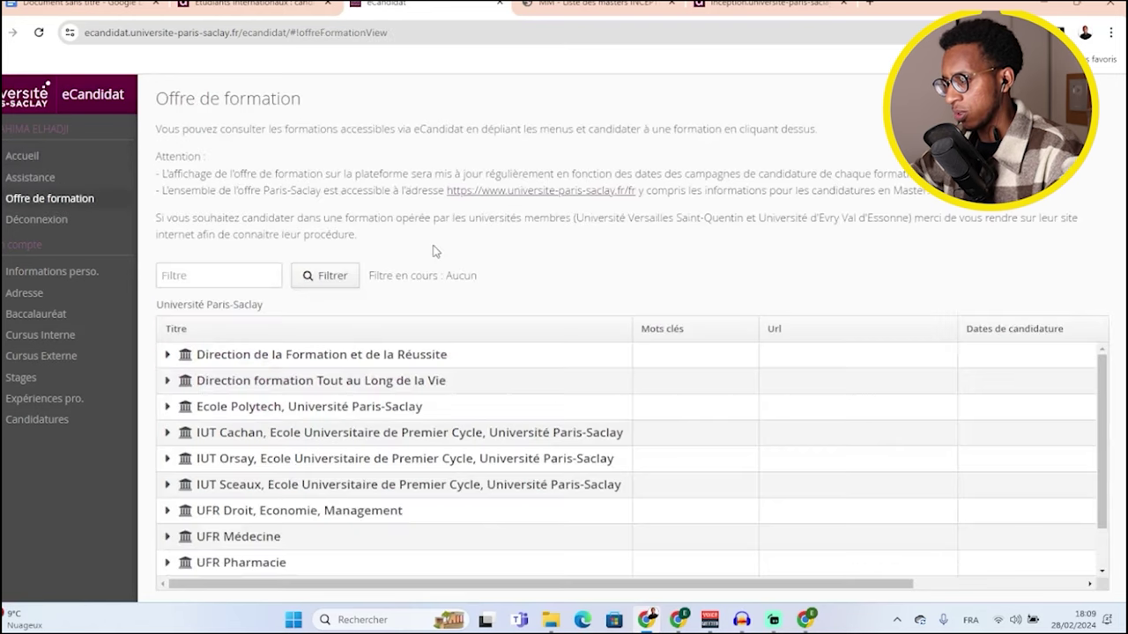
scroll(362, 370, "down", 2)
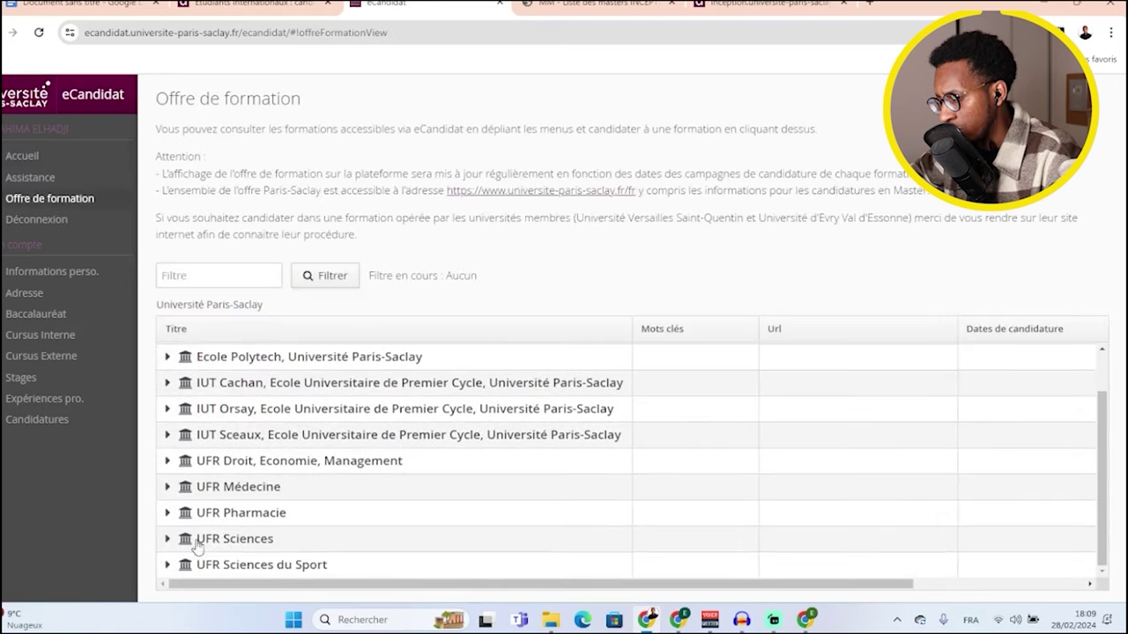
left_click(168, 538)
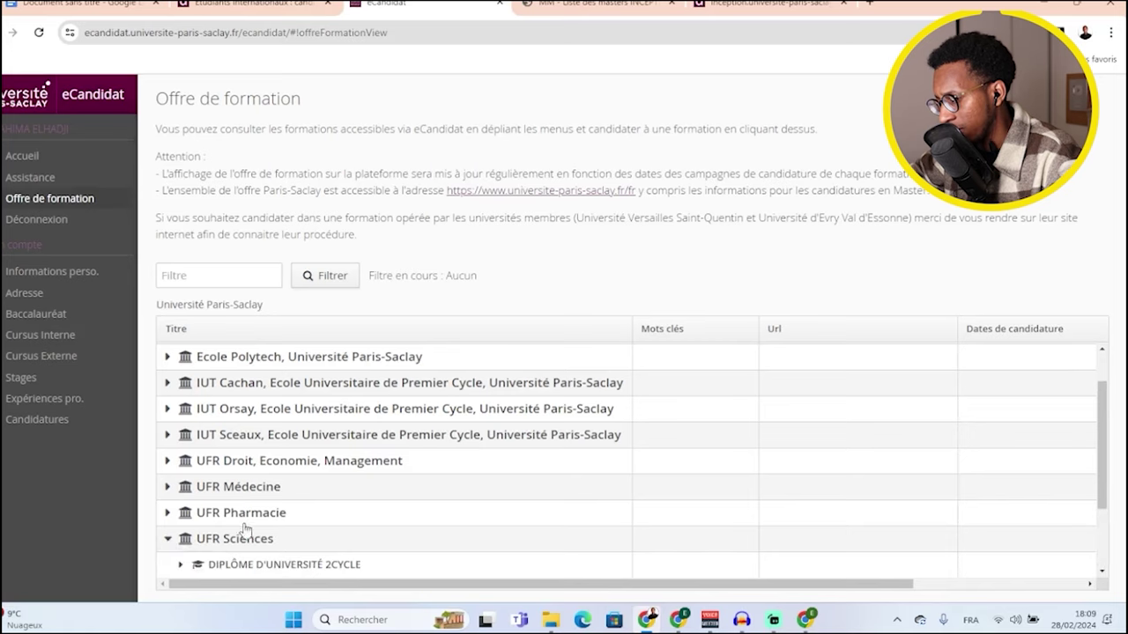
scroll(247, 527, "down", 2)
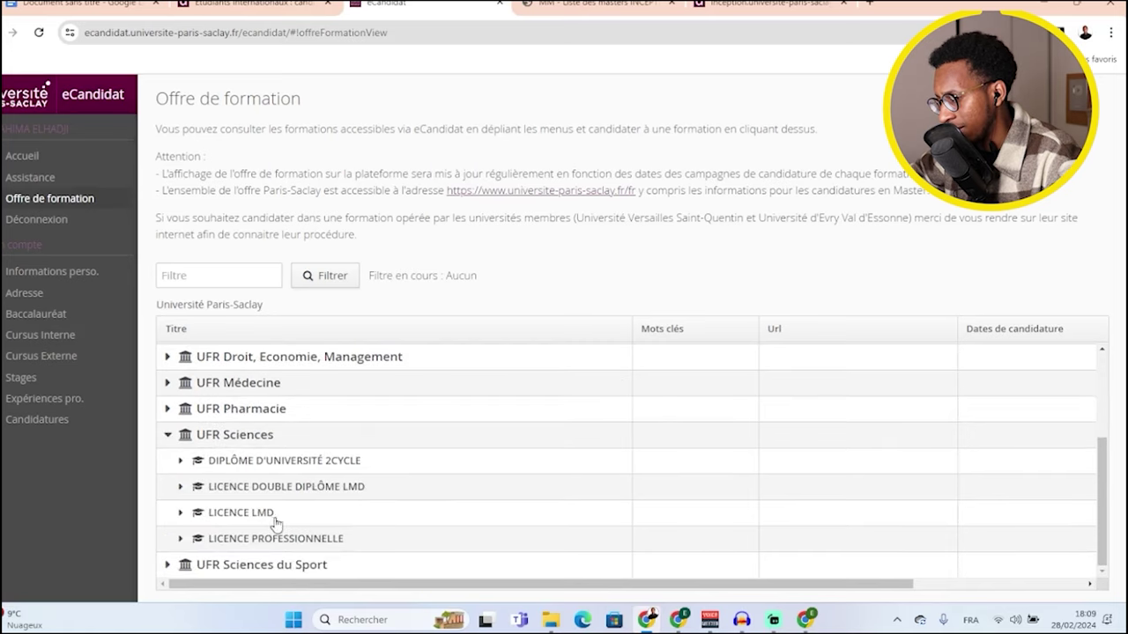
left_click(181, 513)
scroll(337, 517, "down", 3)
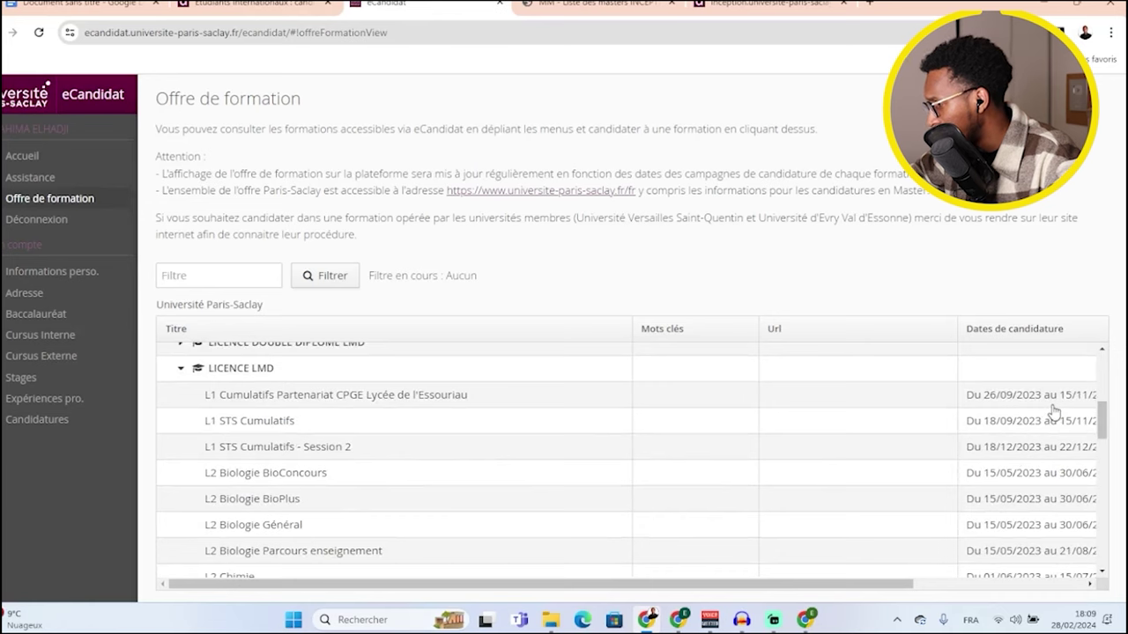
scroll(1045, 436, "down", 5)
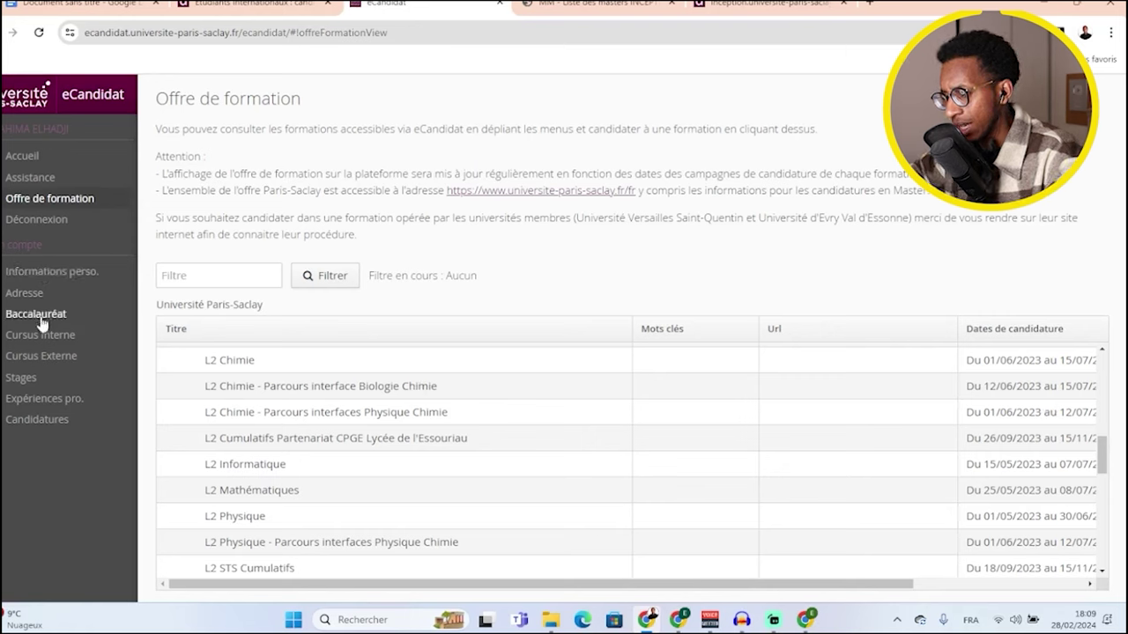
left_click(39, 426)
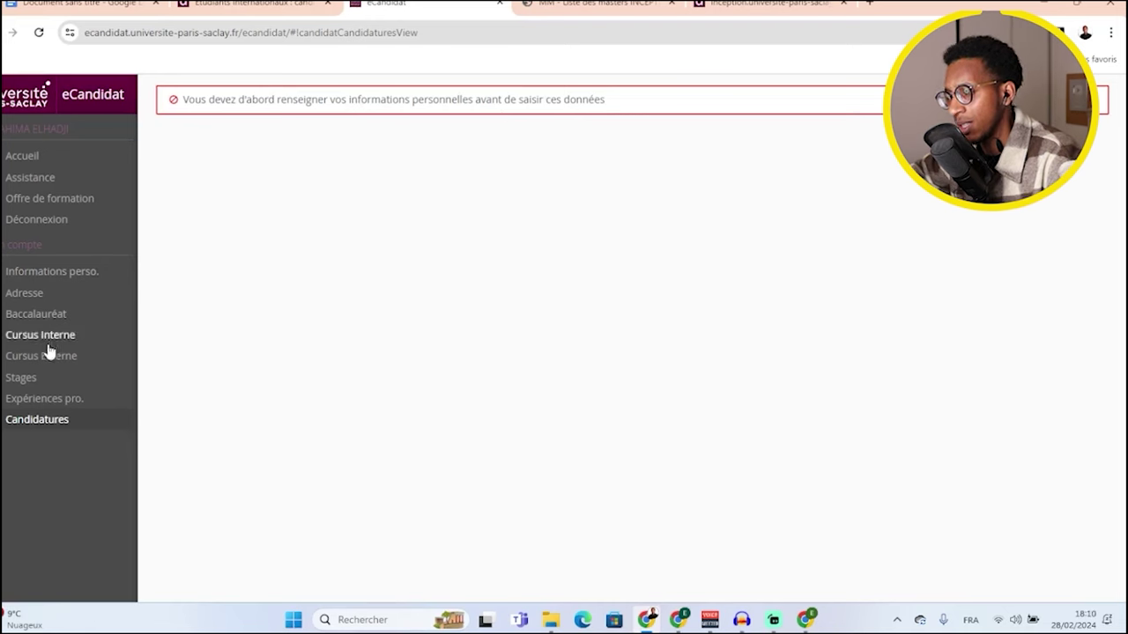
- Choose SENEGALAIS(E) as nationality in Informations perso. and continue to the full identity form
left_click(58, 280)
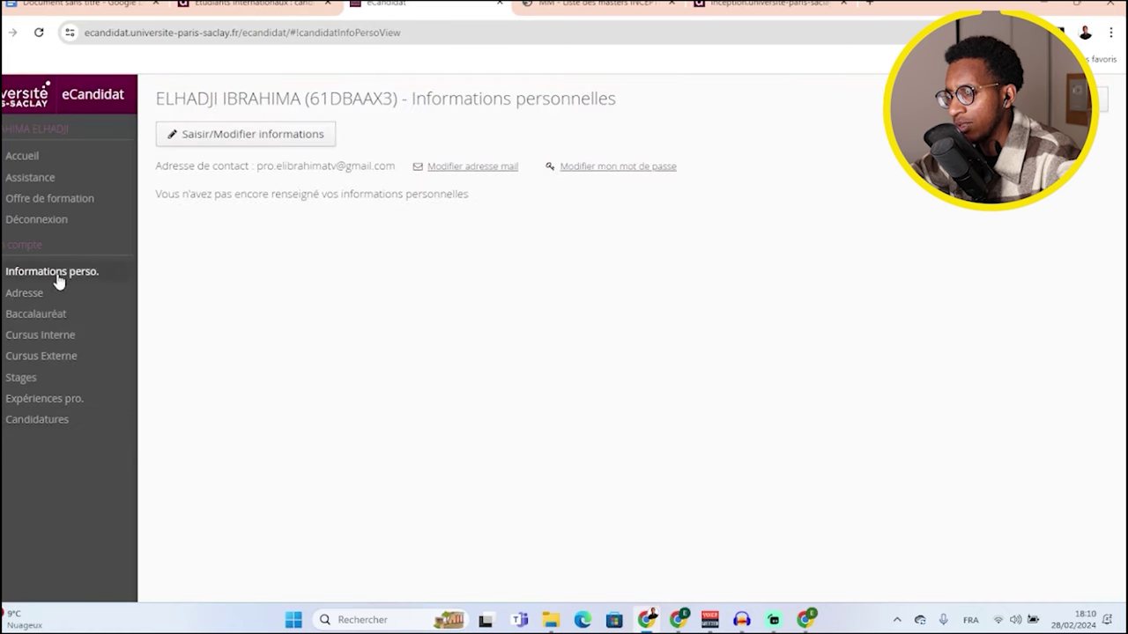
left_click(260, 137)
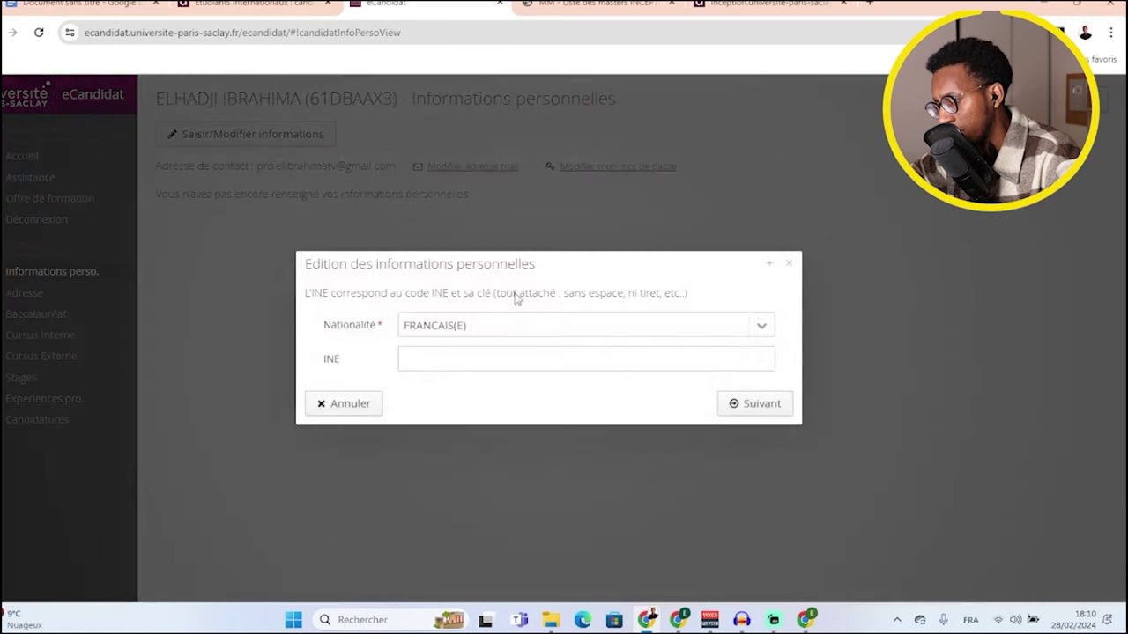
left_click(537, 329)
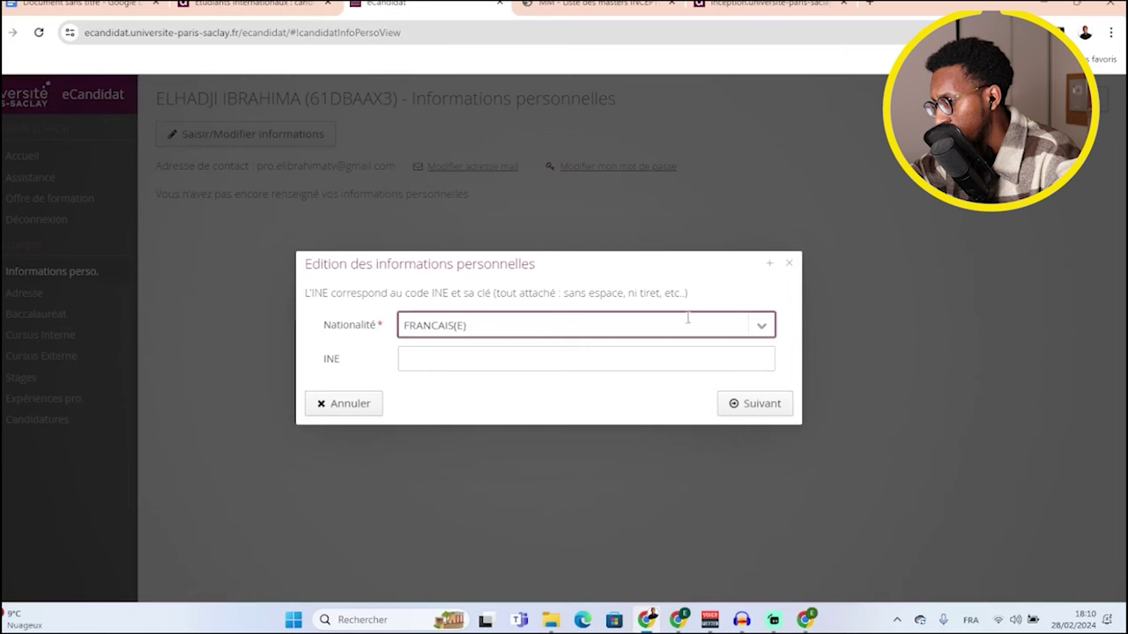
left_click(760, 325)
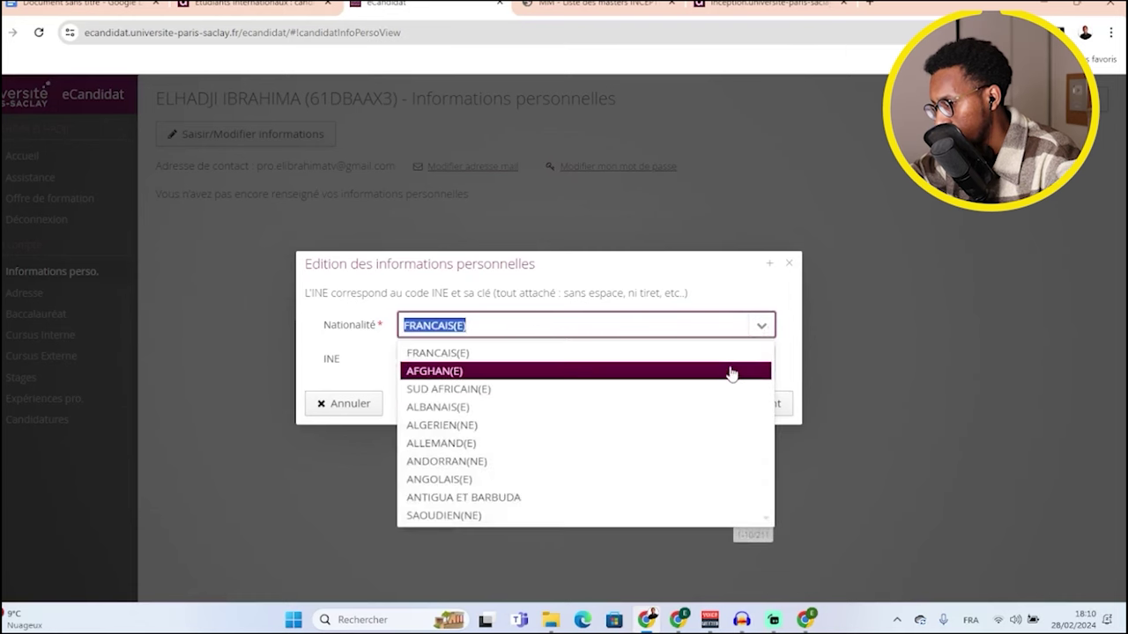
type("S")
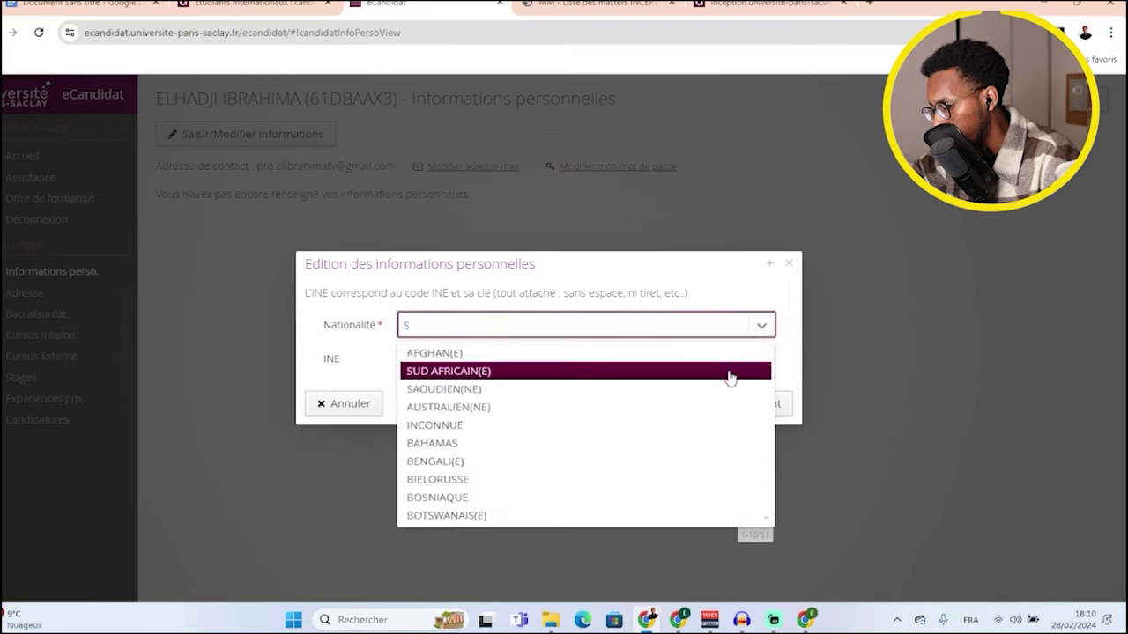
type("E")
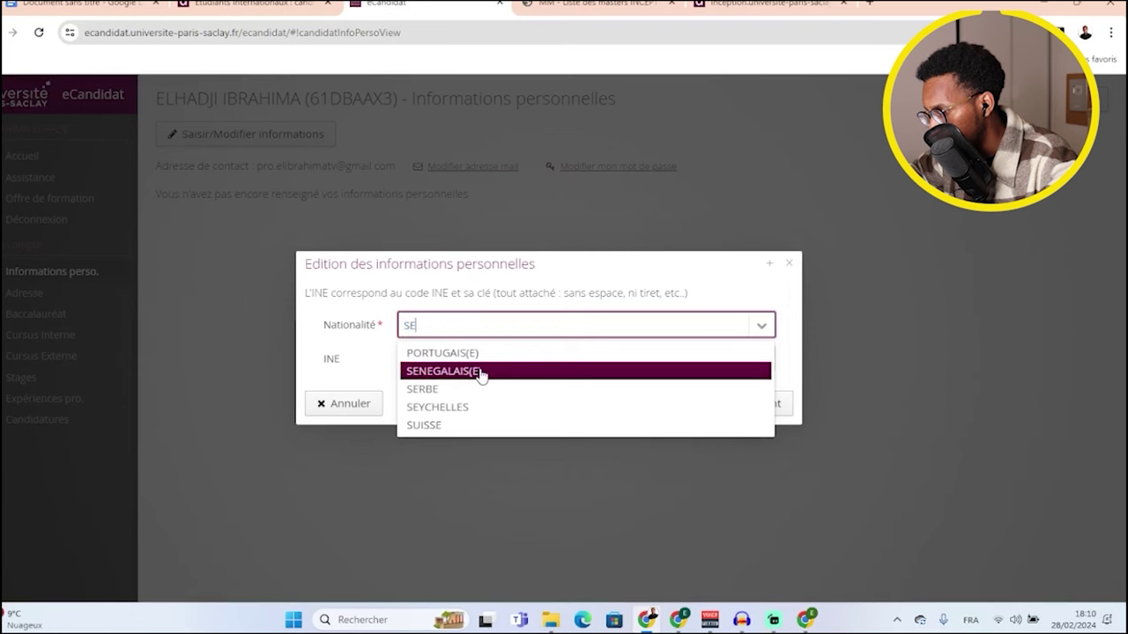
left_click(482, 374)
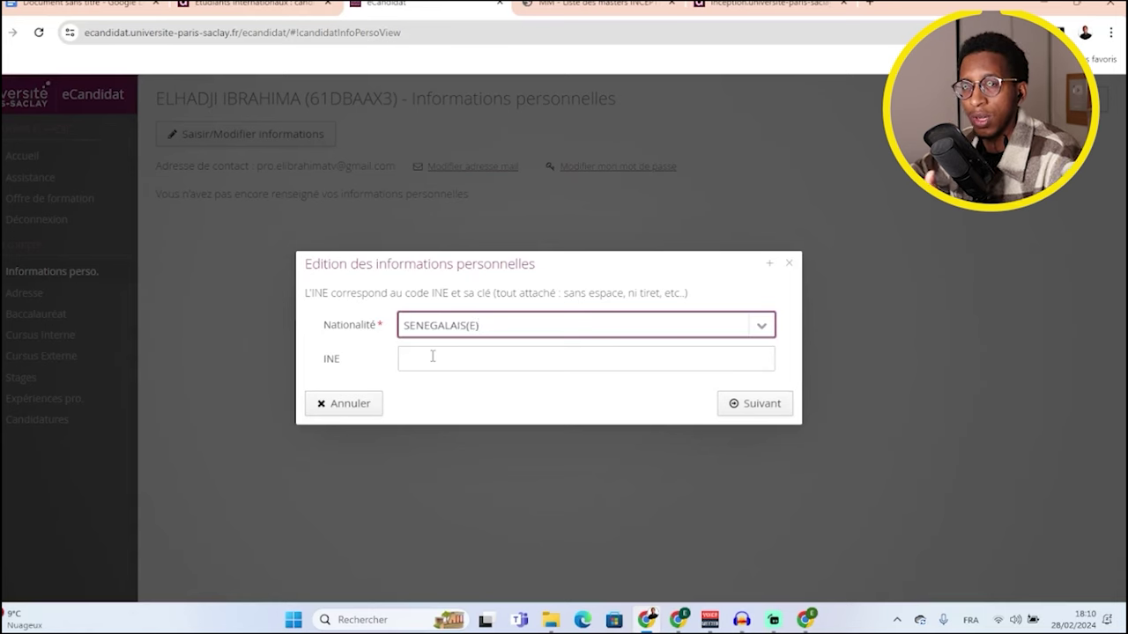
left_click(749, 406)
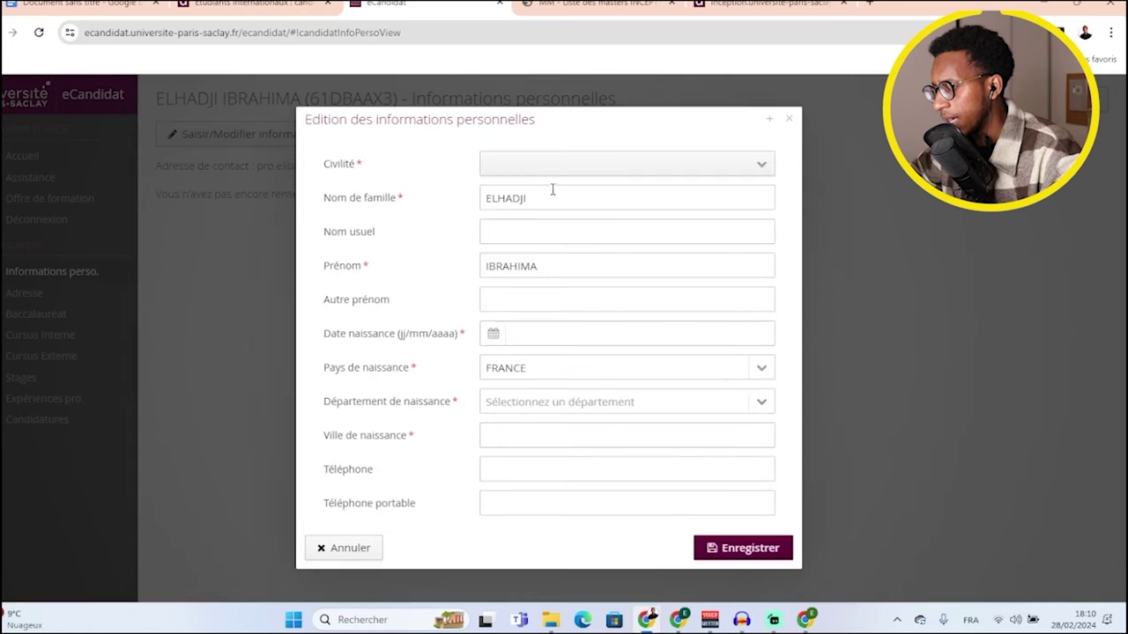
- Set civility to M. and the birth date to 12/12/2000
left_click(574, 173)
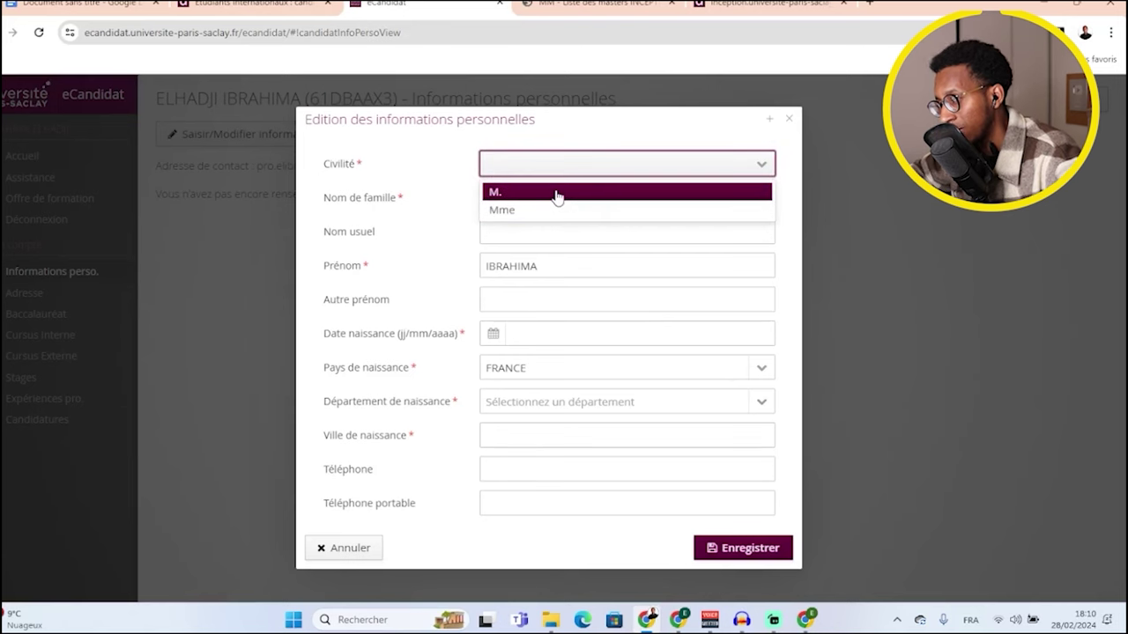
left_click(557, 192)
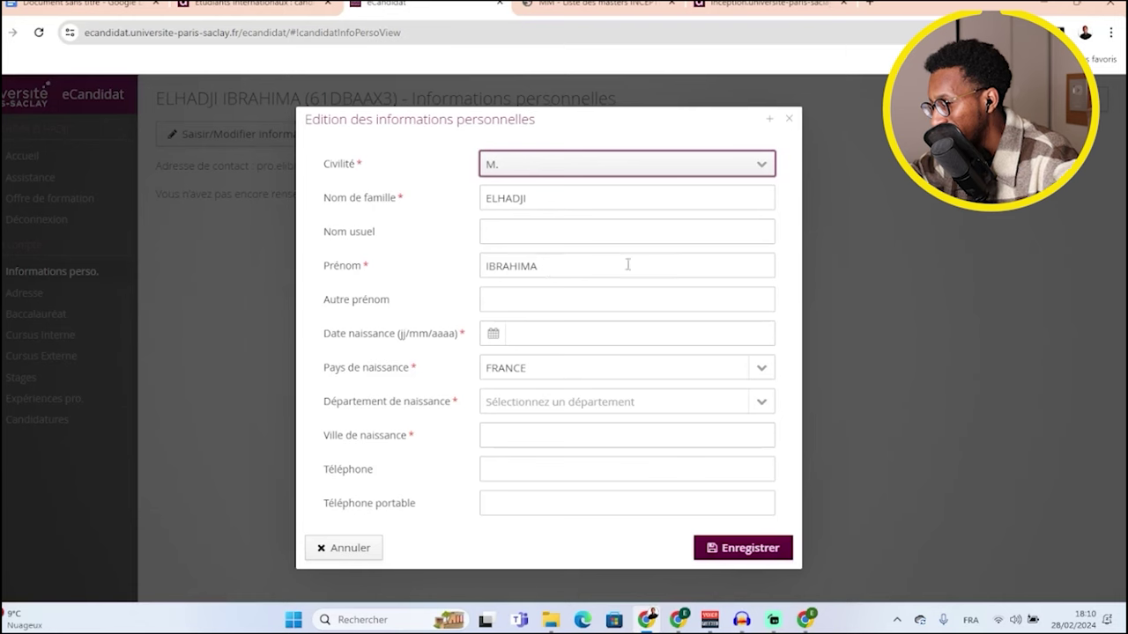
left_click(493, 333)
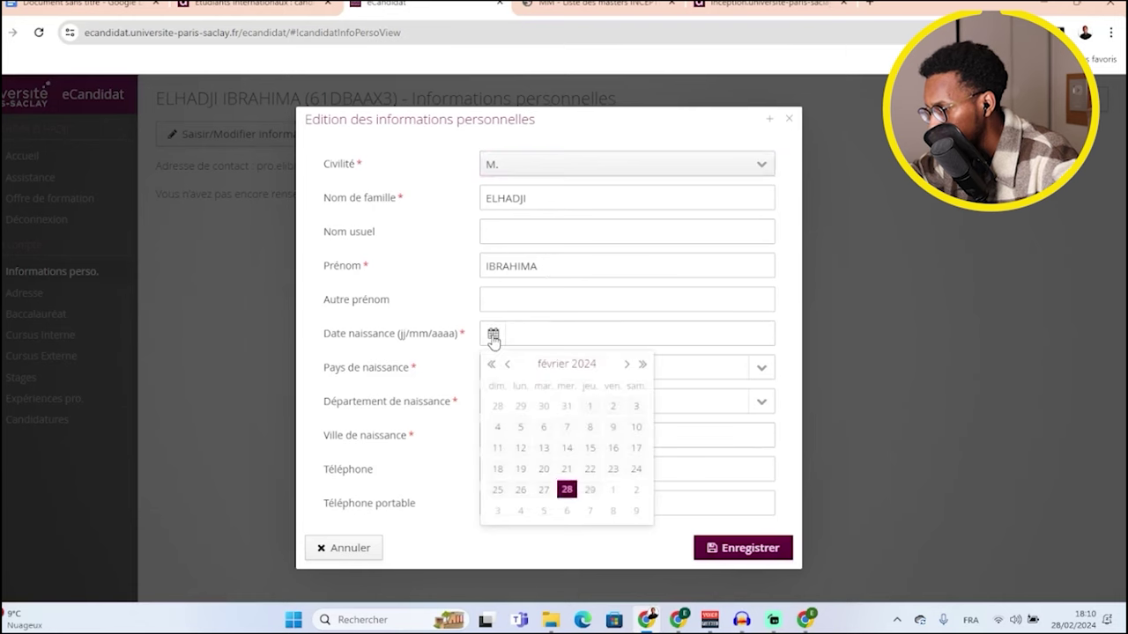
left_click(528, 335)
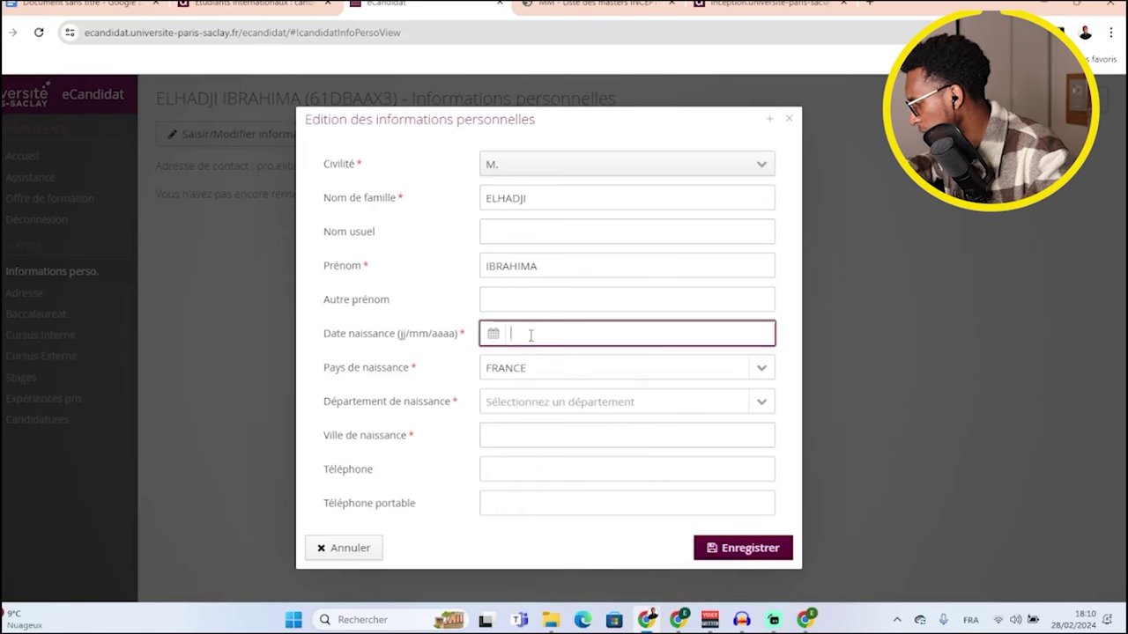
type("12/")
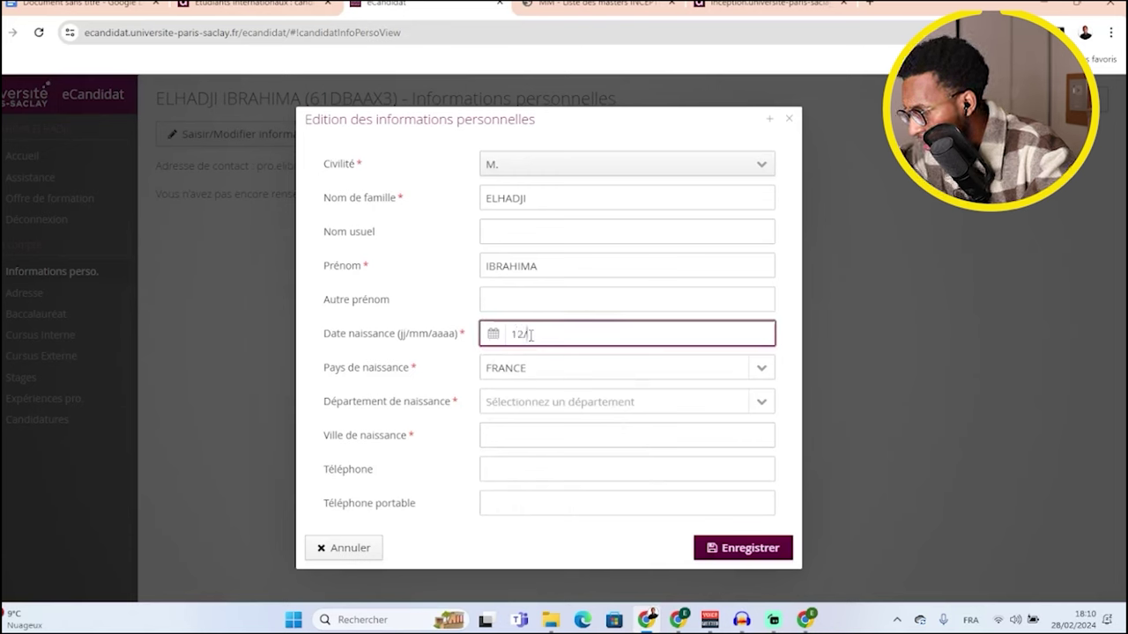
type("12/2000")
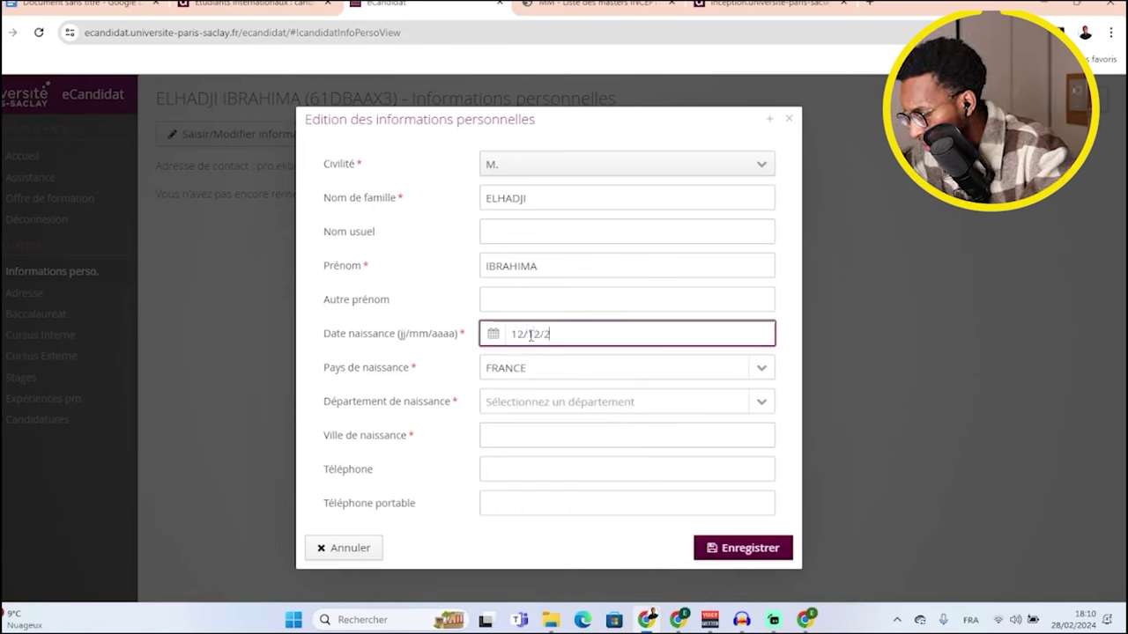
- Set birth country SENEGAL and birth city Velingara, then save the personal information
left_click(559, 377)
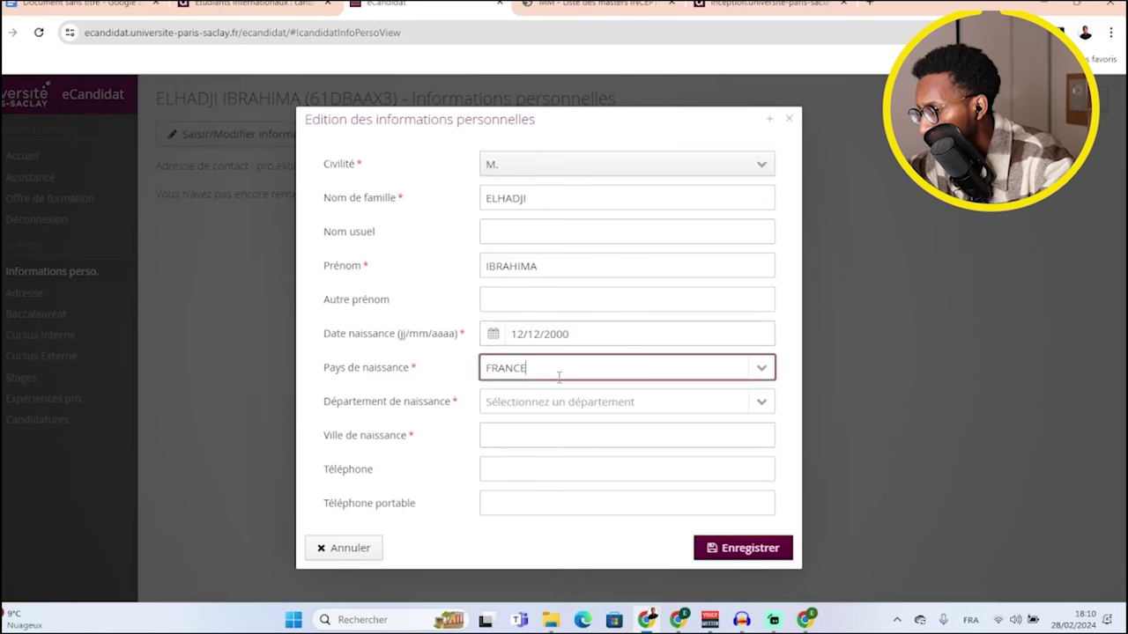
left_click(761, 368)
type("S")
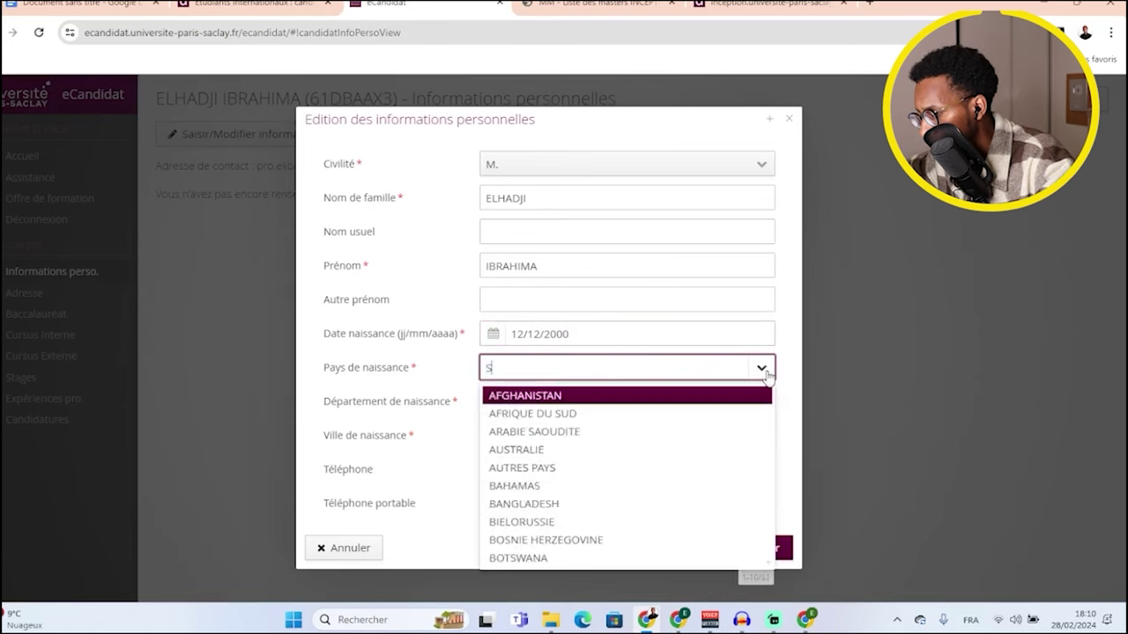
type("E")
left_click(590, 412)
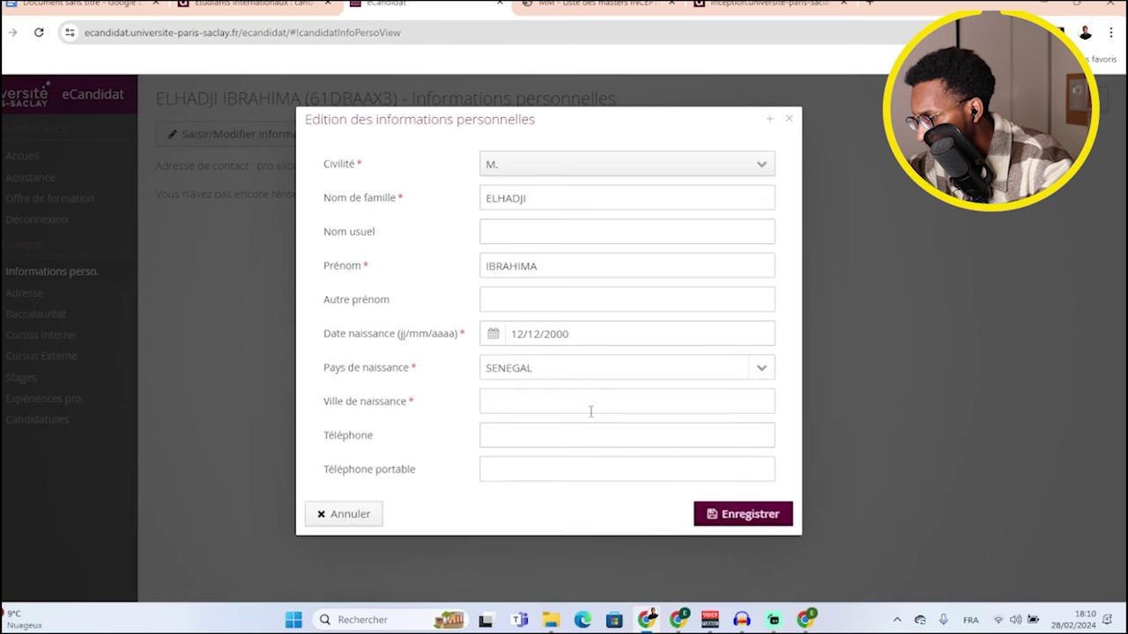
left_click(560, 405)
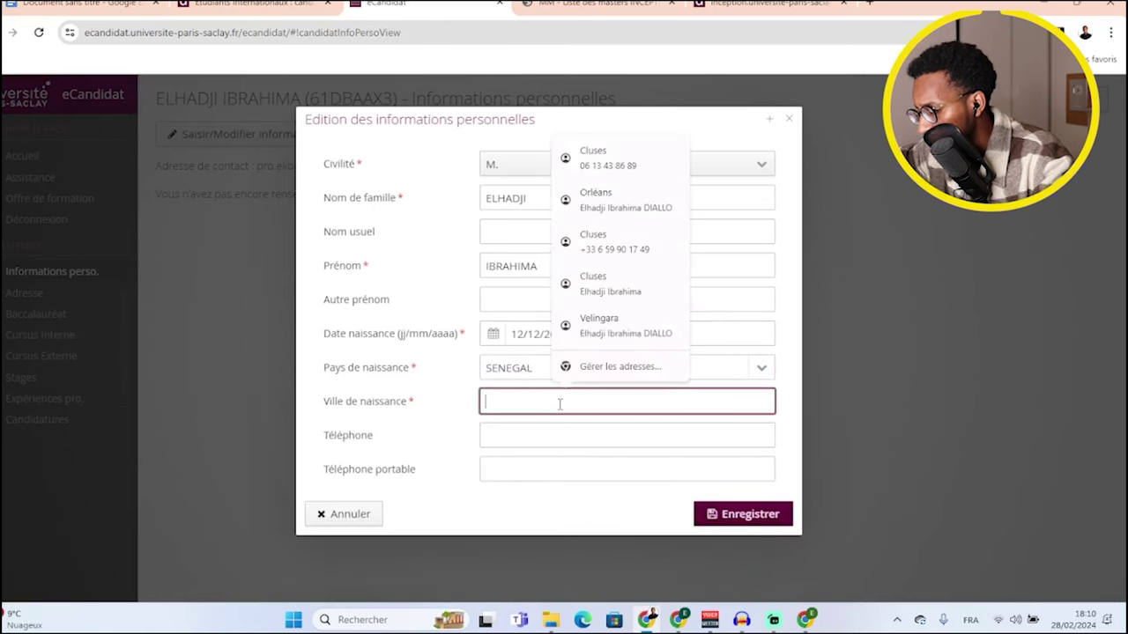
type("Velingar")
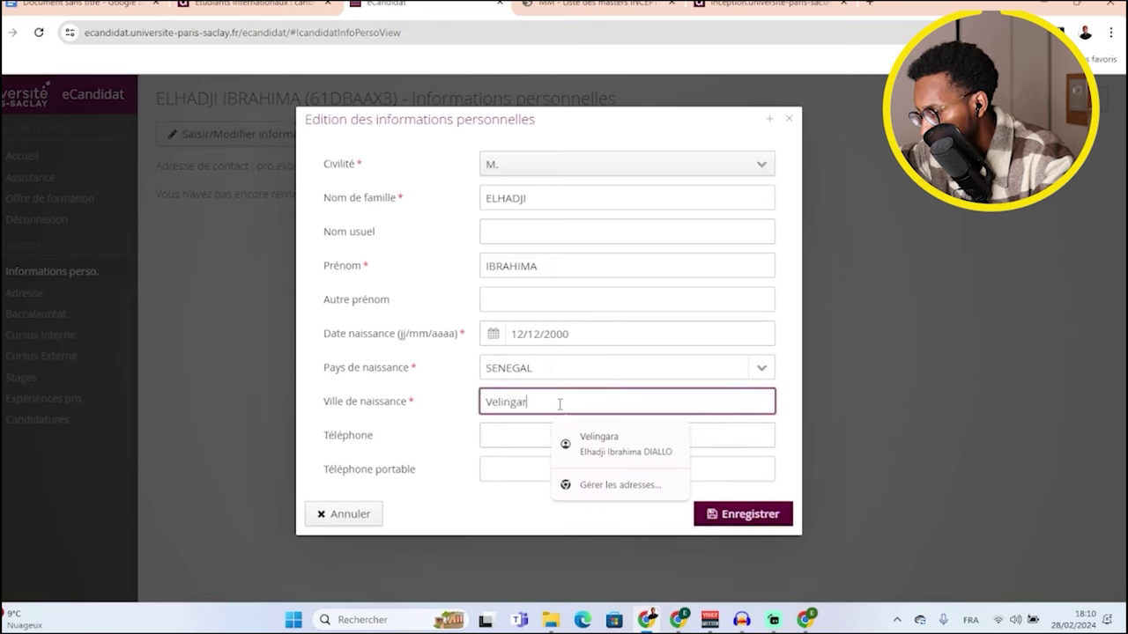
type("a")
left_click(440, 432)
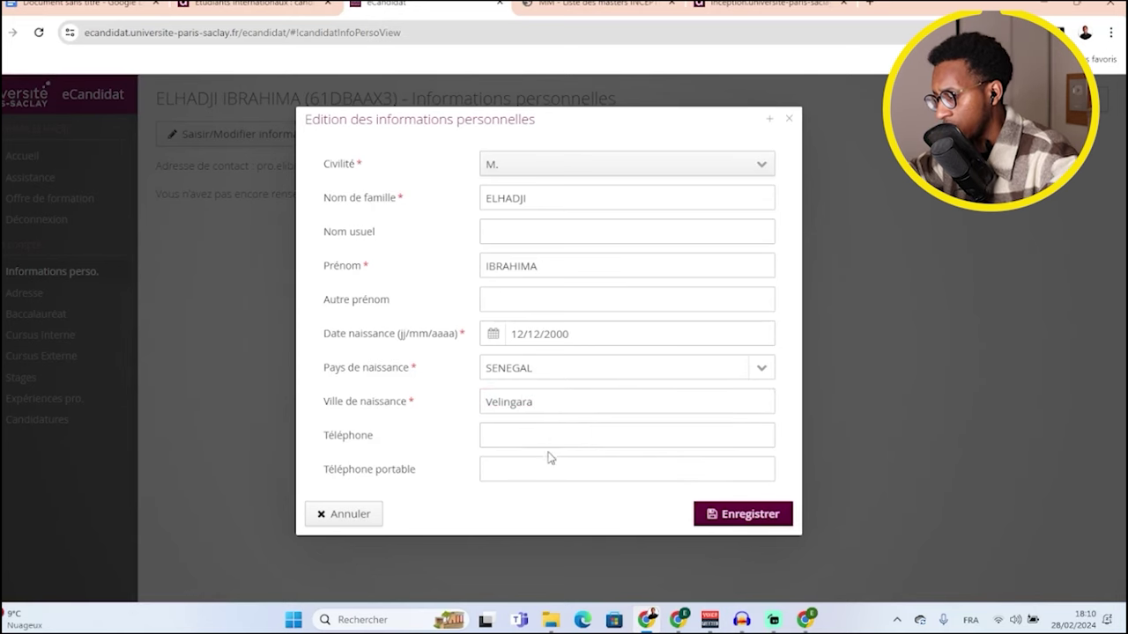
left_click(743, 518)
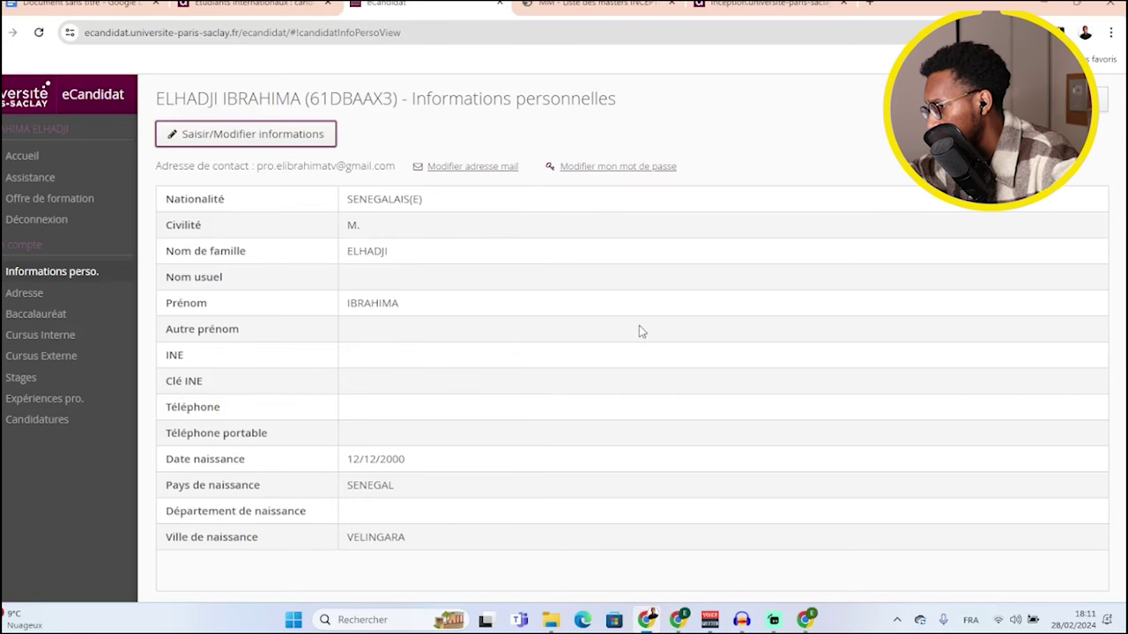
- Enter an address in SENEGAL, town Dakar, with the street address, and save it
left_click(30, 298)
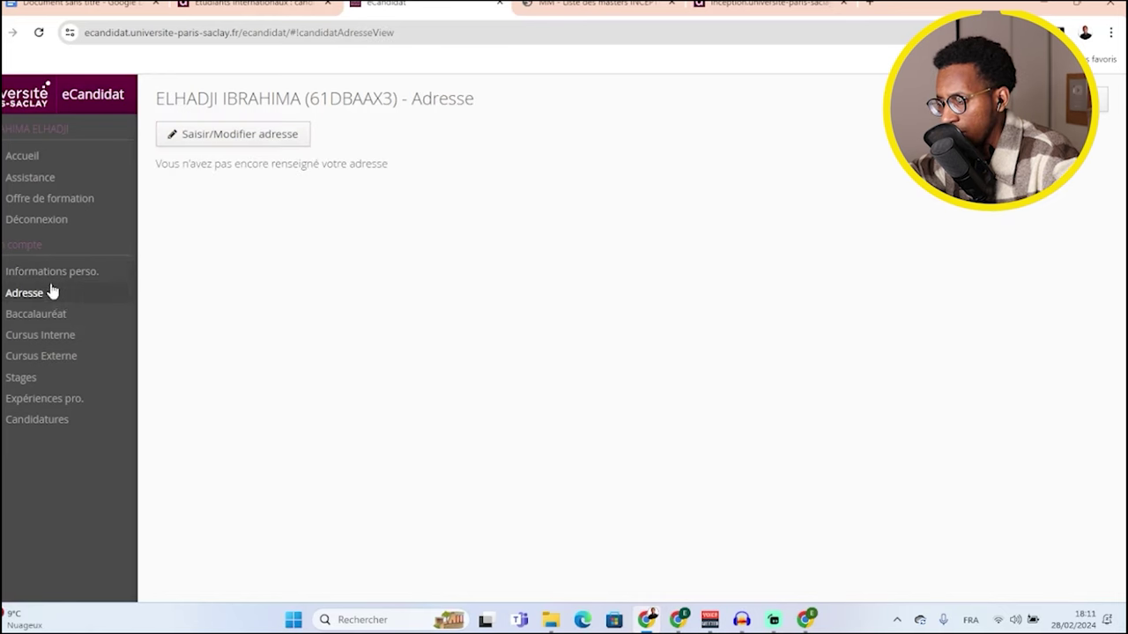
left_click(233, 136)
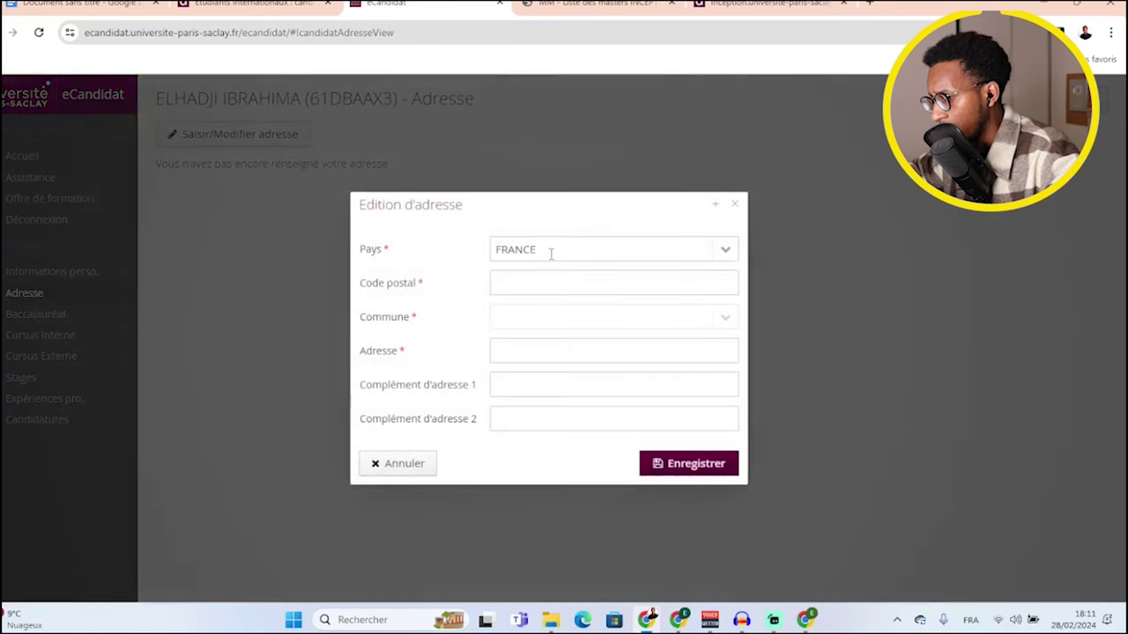
left_click(721, 254)
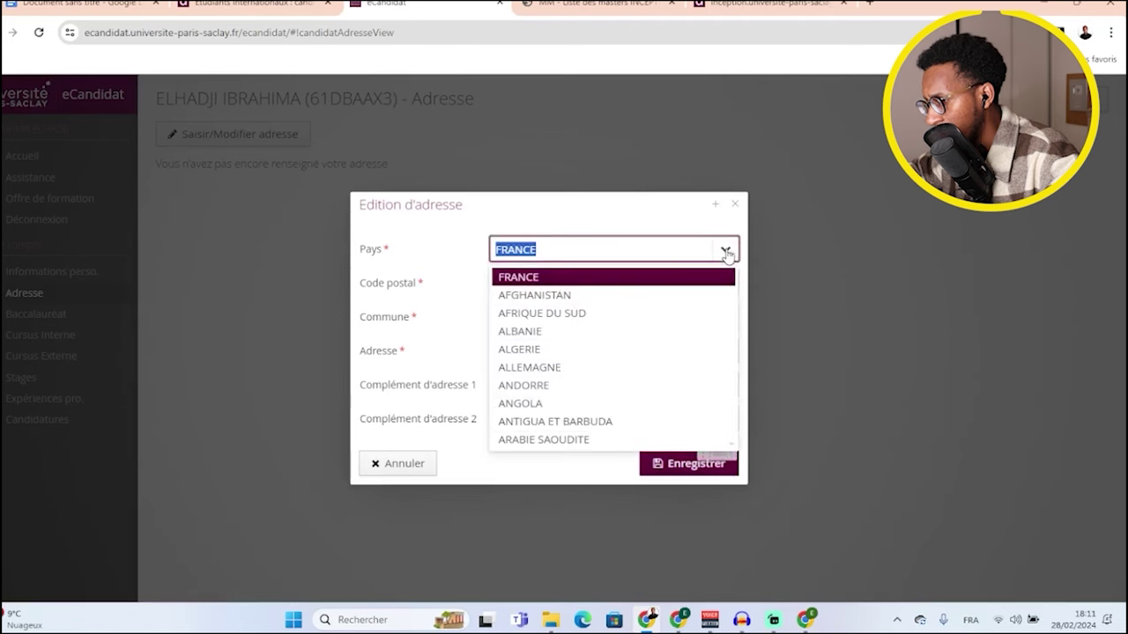
type("se")
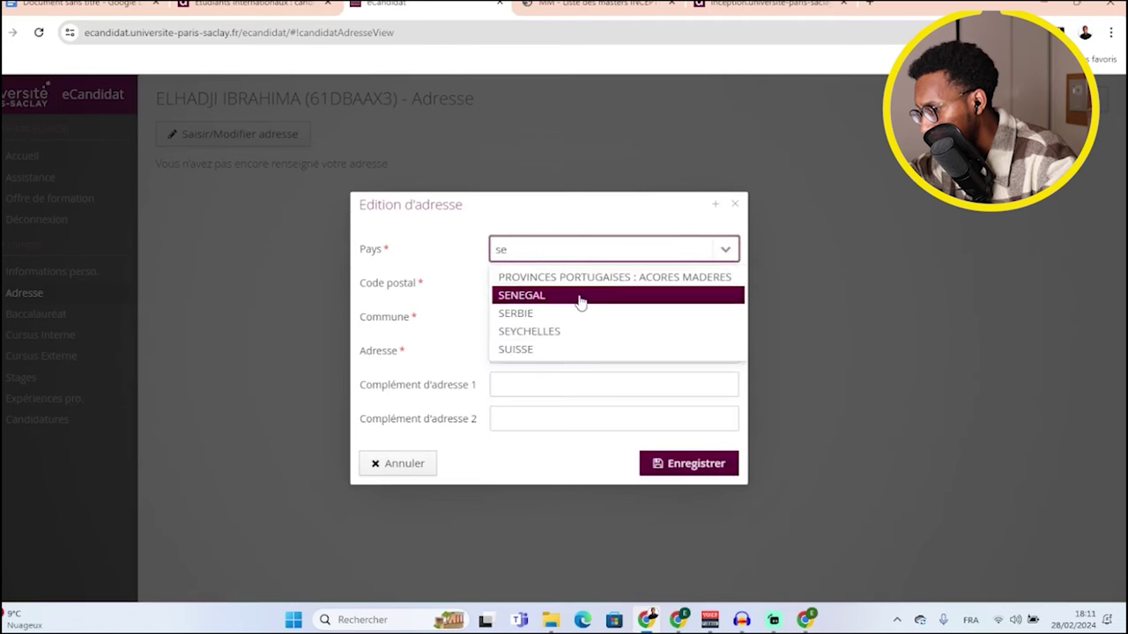
left_click(574, 297)
left_click(525, 287)
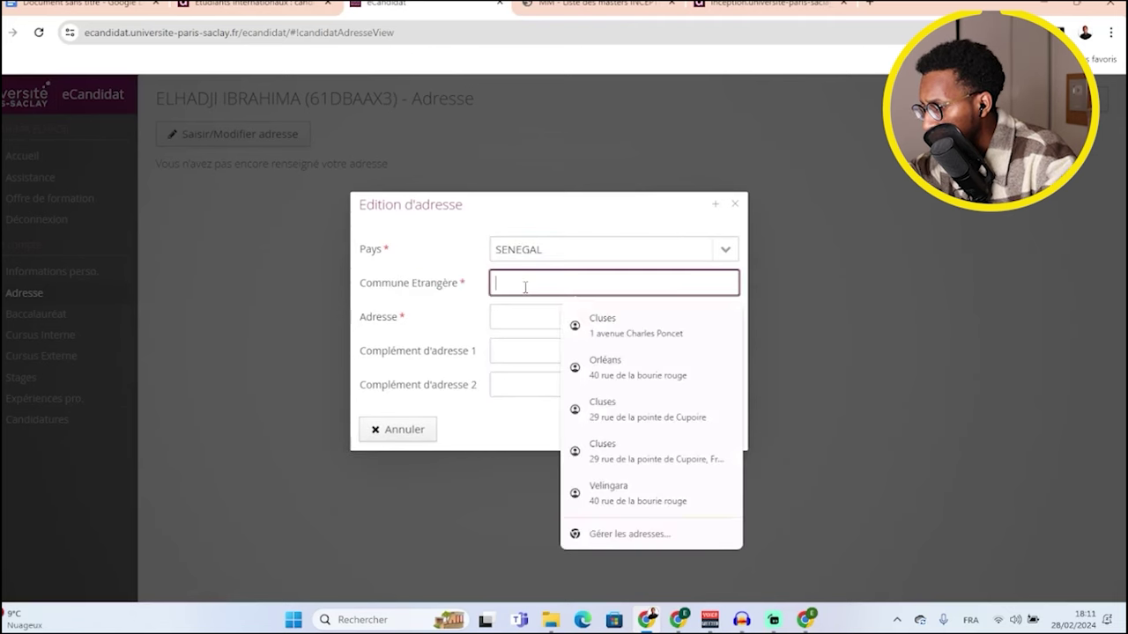
type("Dakar")
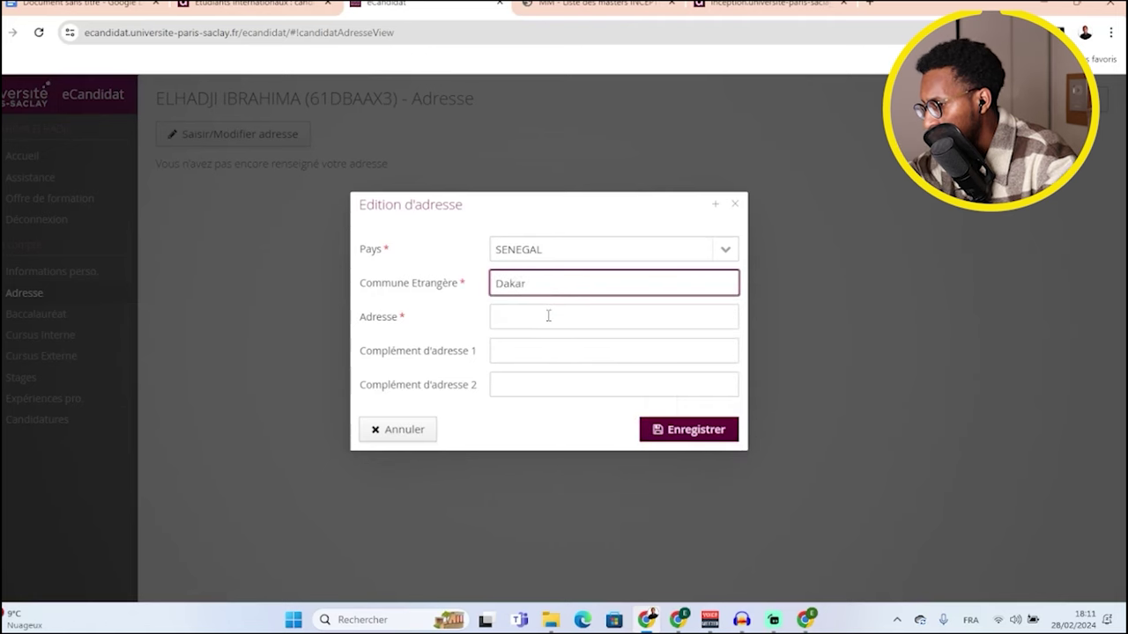
left_click(548, 315)
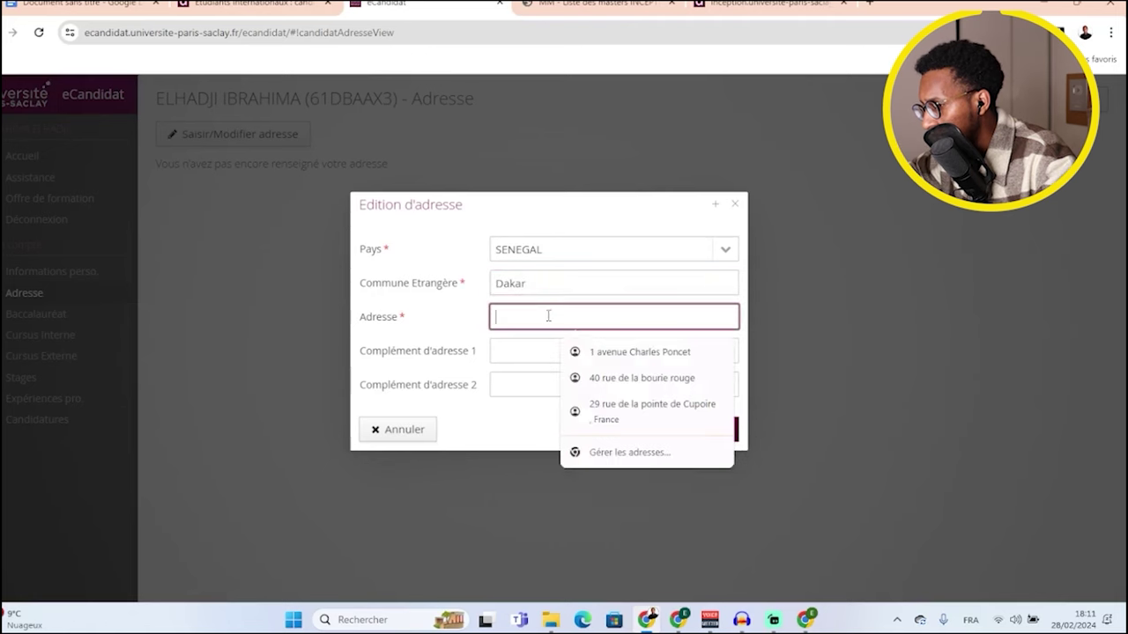
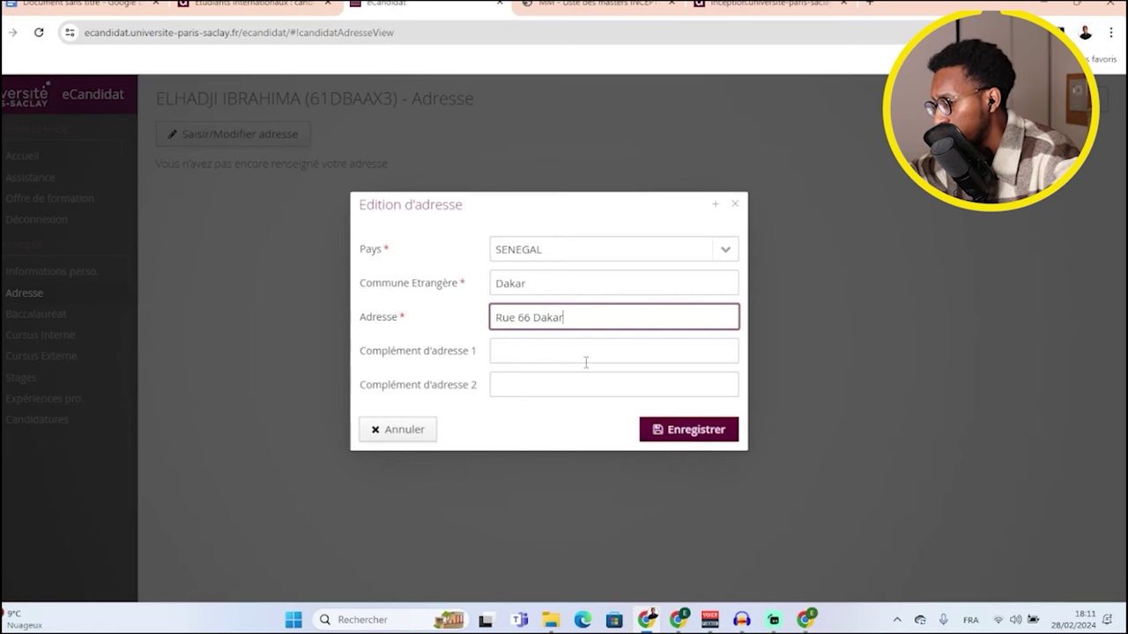
left_click(671, 431)
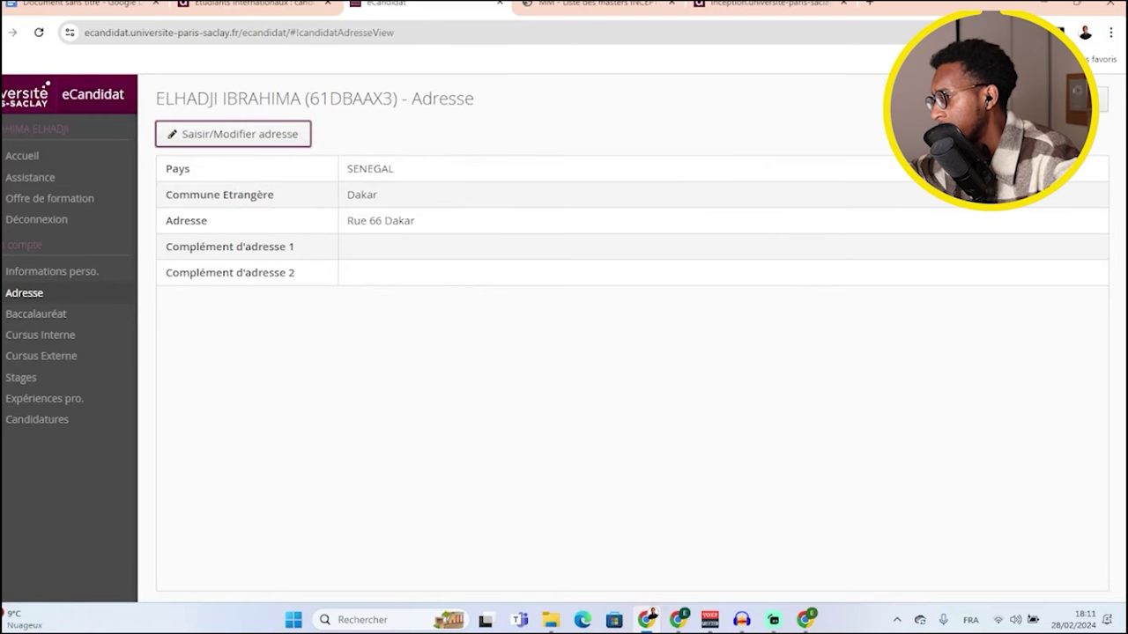
- Declare having the bac and enter 2020 as the year obtained
left_click(46, 315)
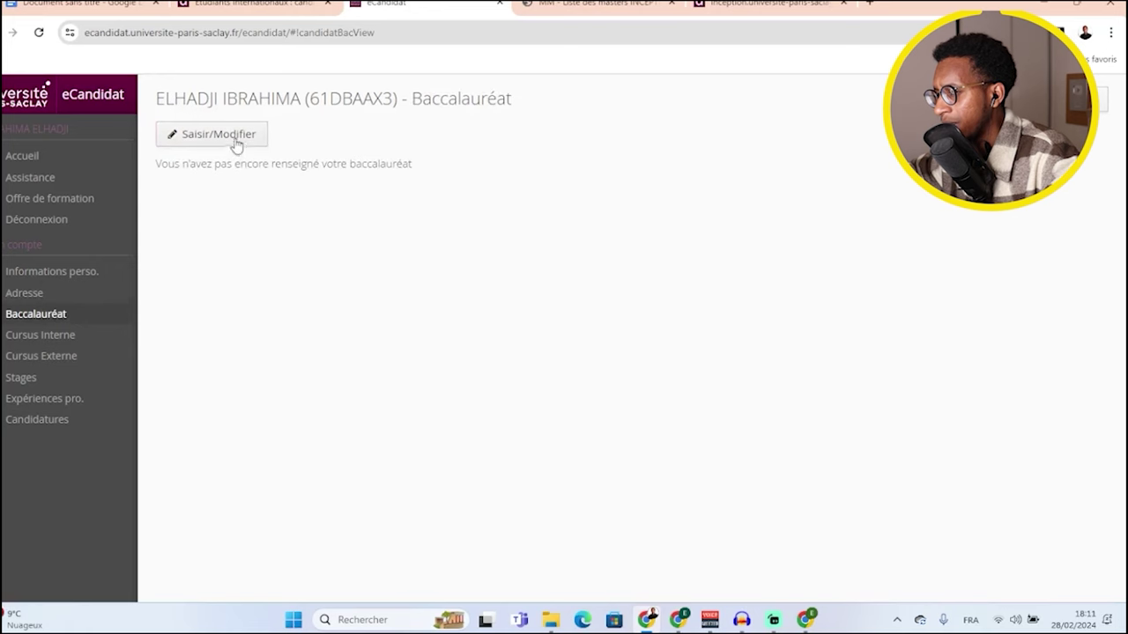
left_click(219, 135)
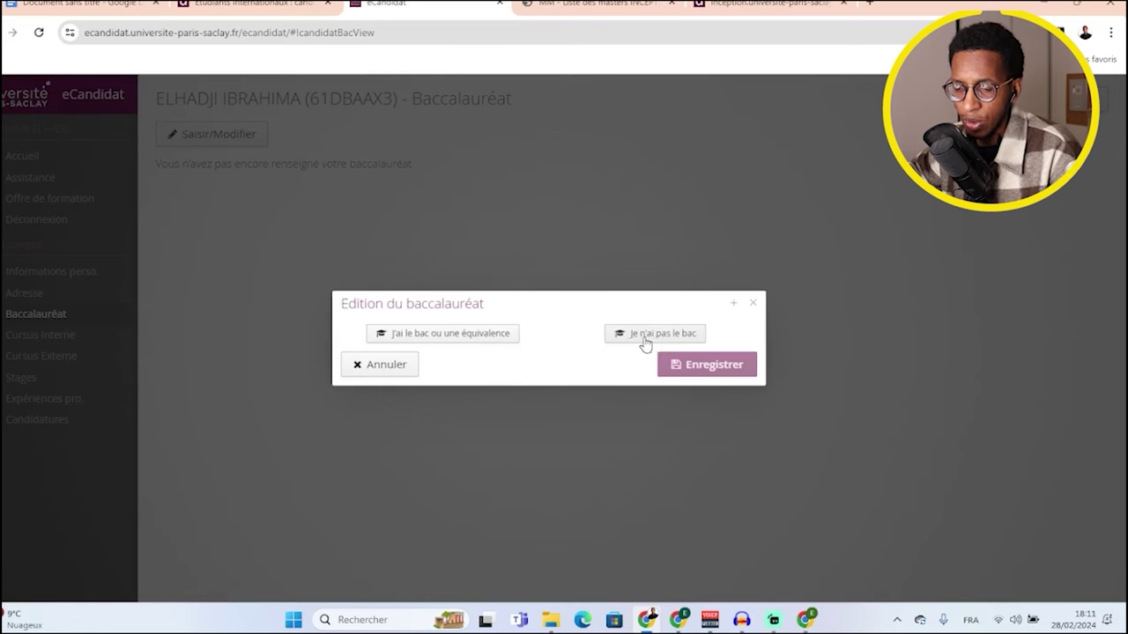
left_click(466, 338)
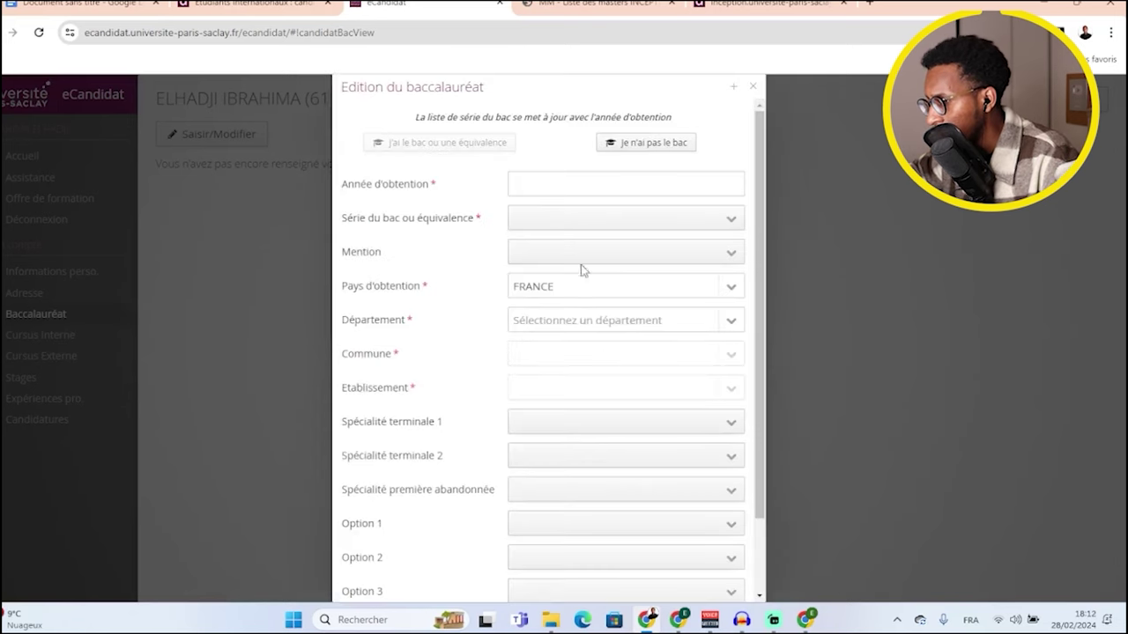
left_click(587, 191)
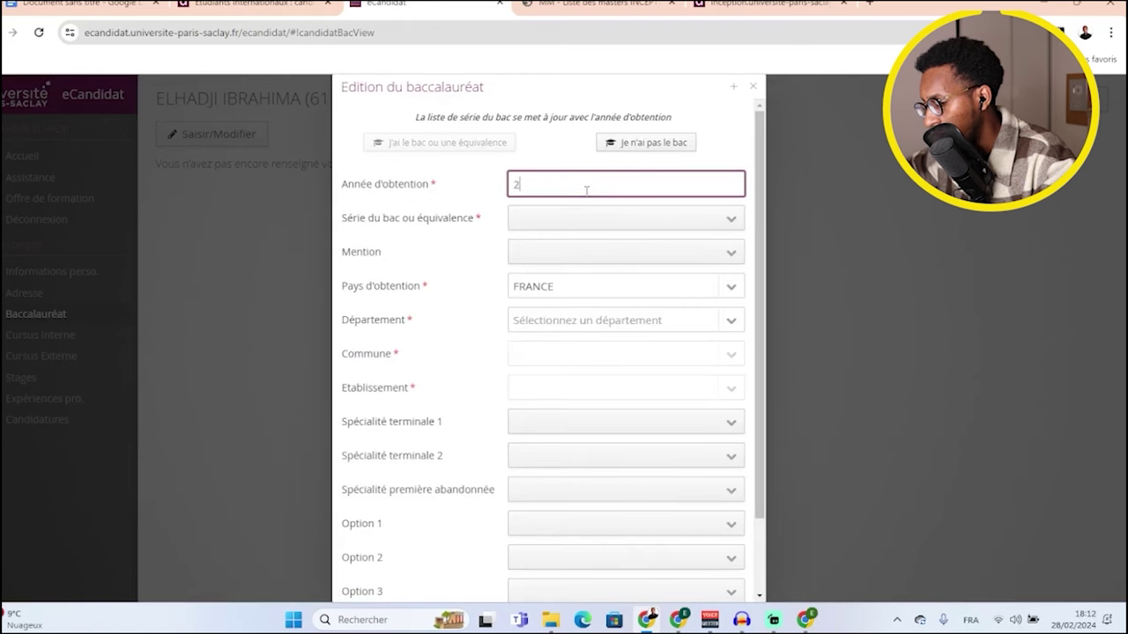
type("2020")
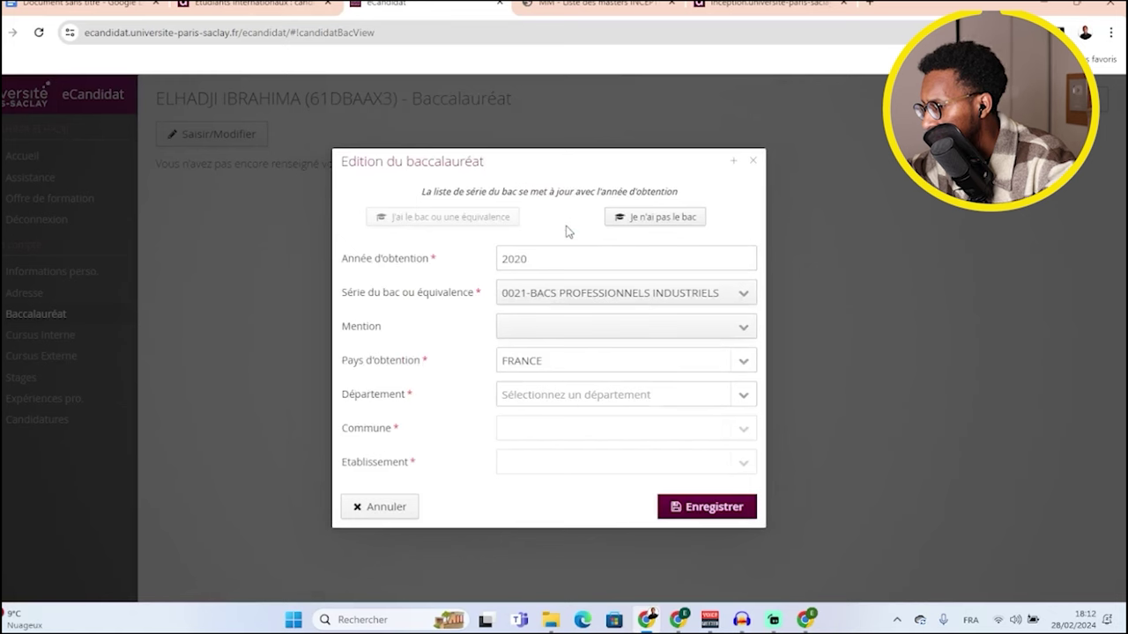
- Choose series S-SCIENTIFIQUE, mention PASSABLE and country SENEGAL, then save the bac details
left_click(744, 296)
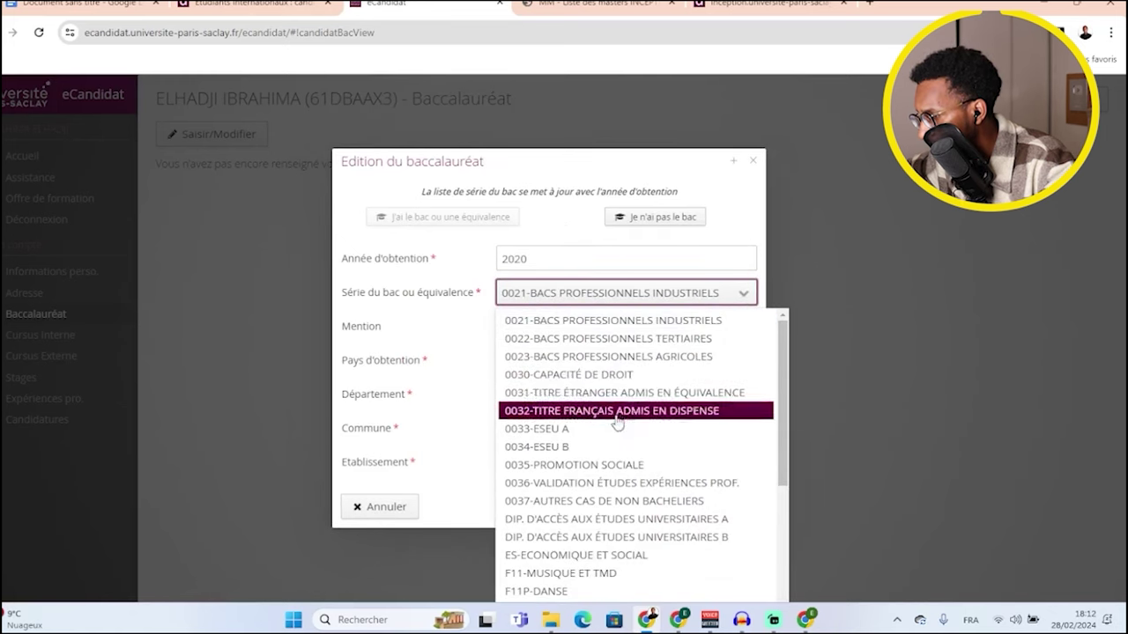
scroll(617, 421, "down", 5)
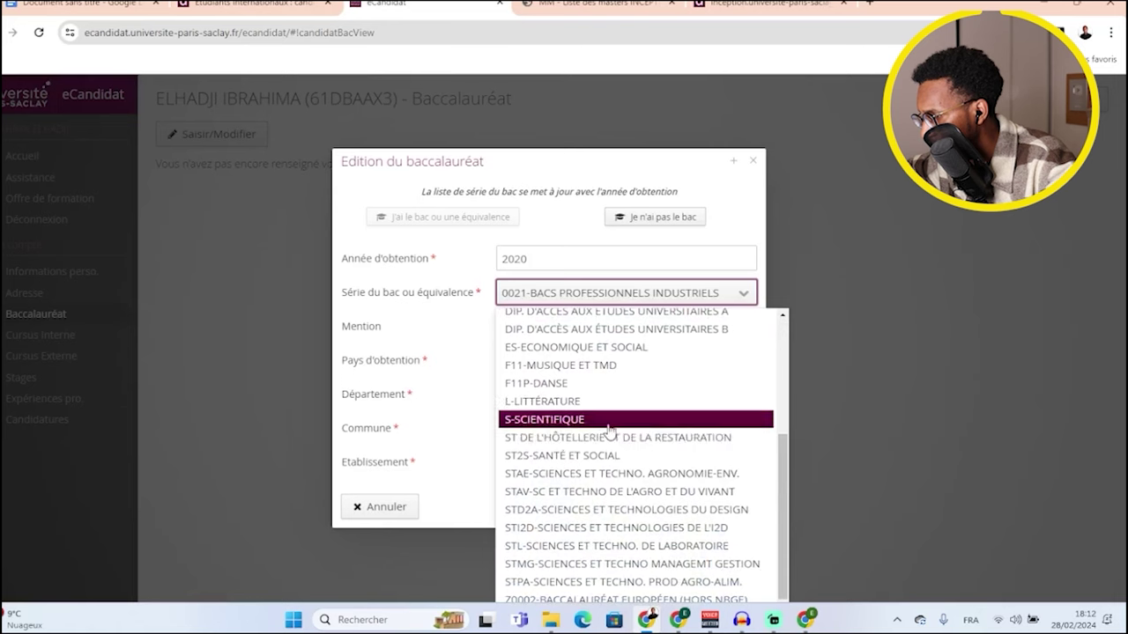
left_click(594, 423)
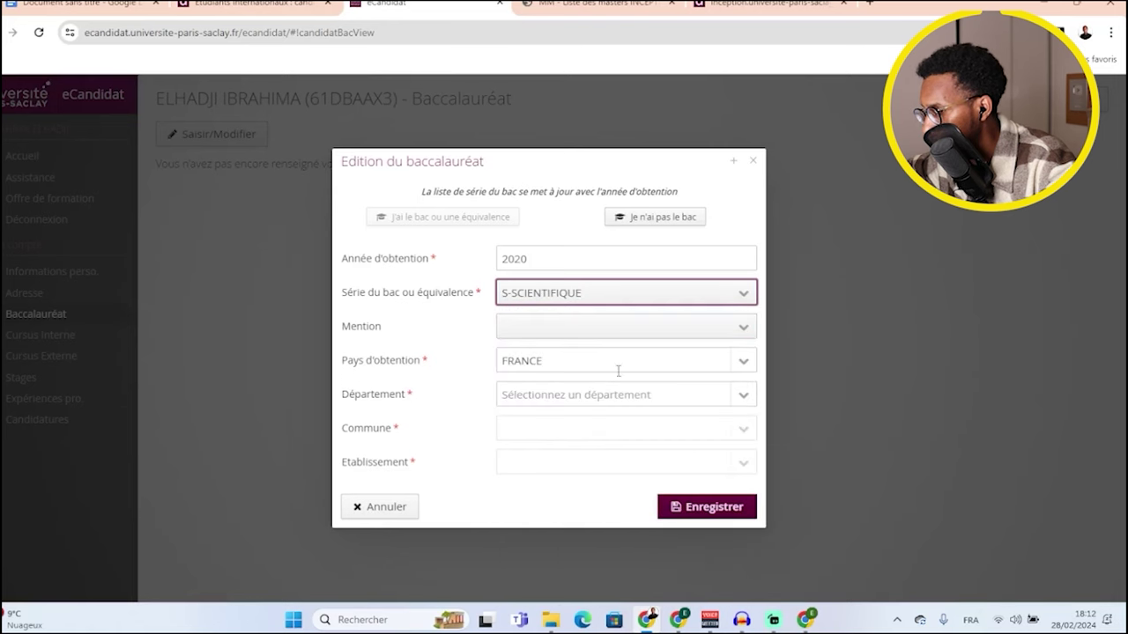
left_click(675, 333)
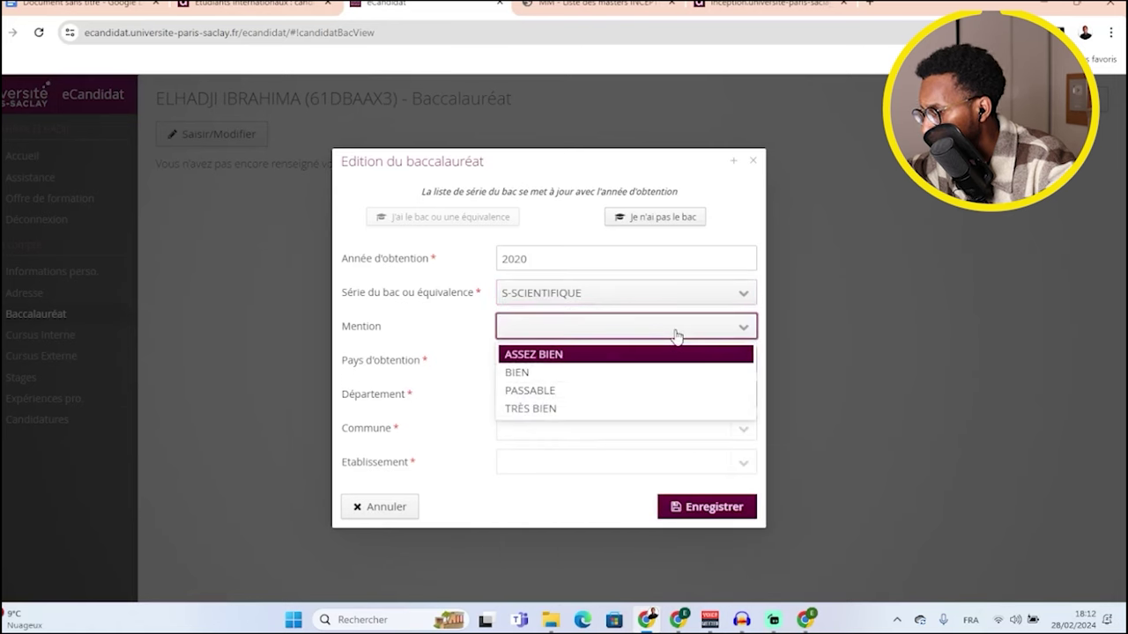
left_click(604, 392)
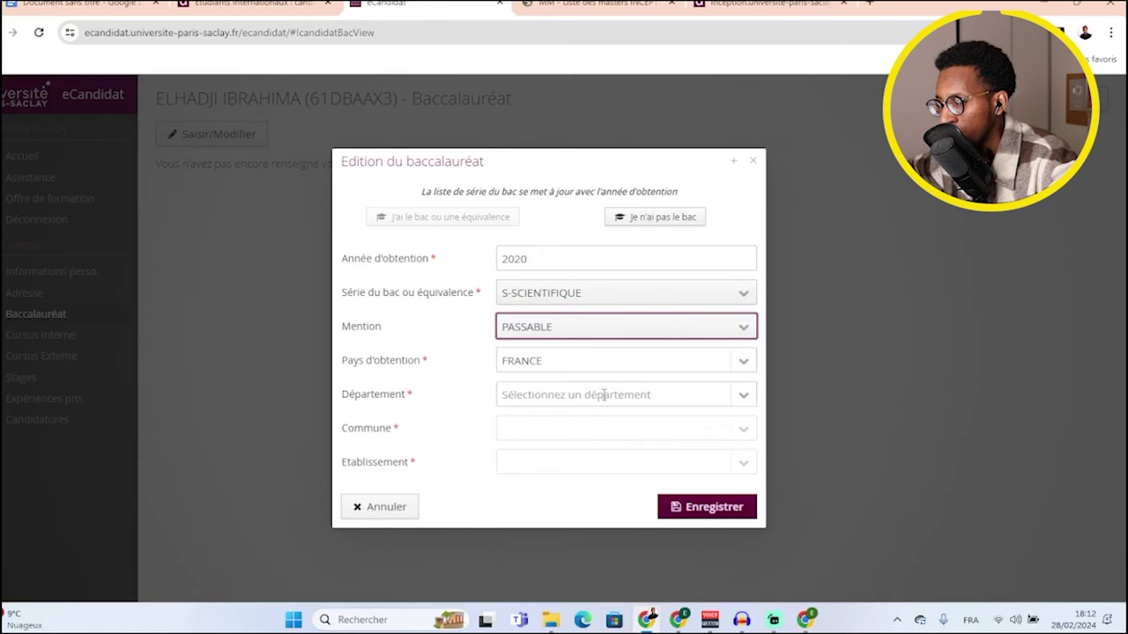
left_click(617, 370)
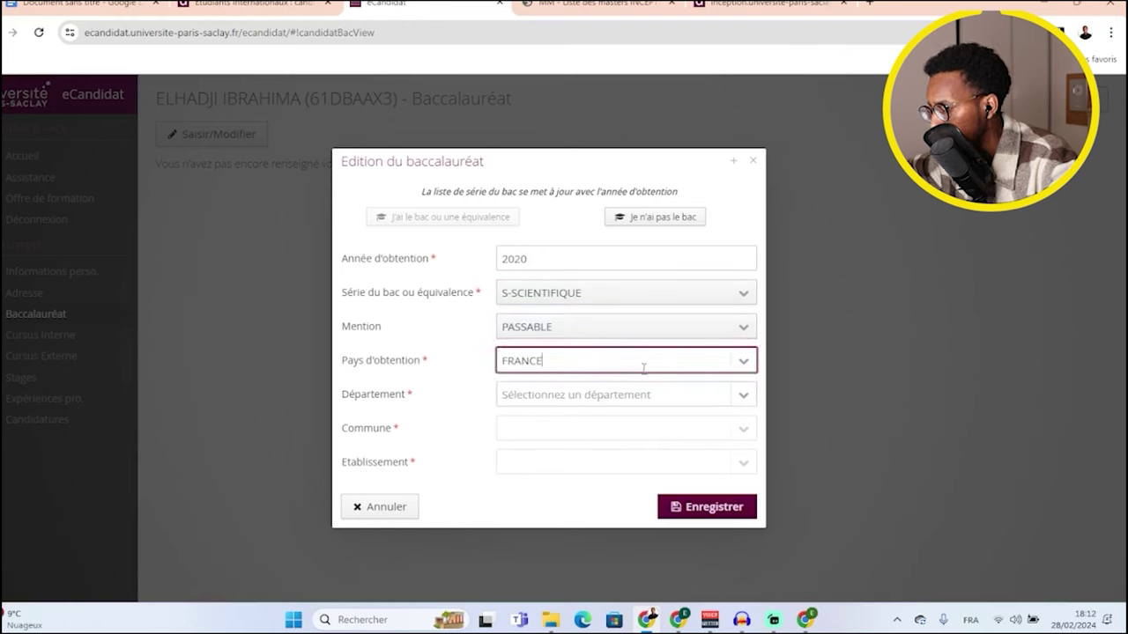
left_click(742, 361)
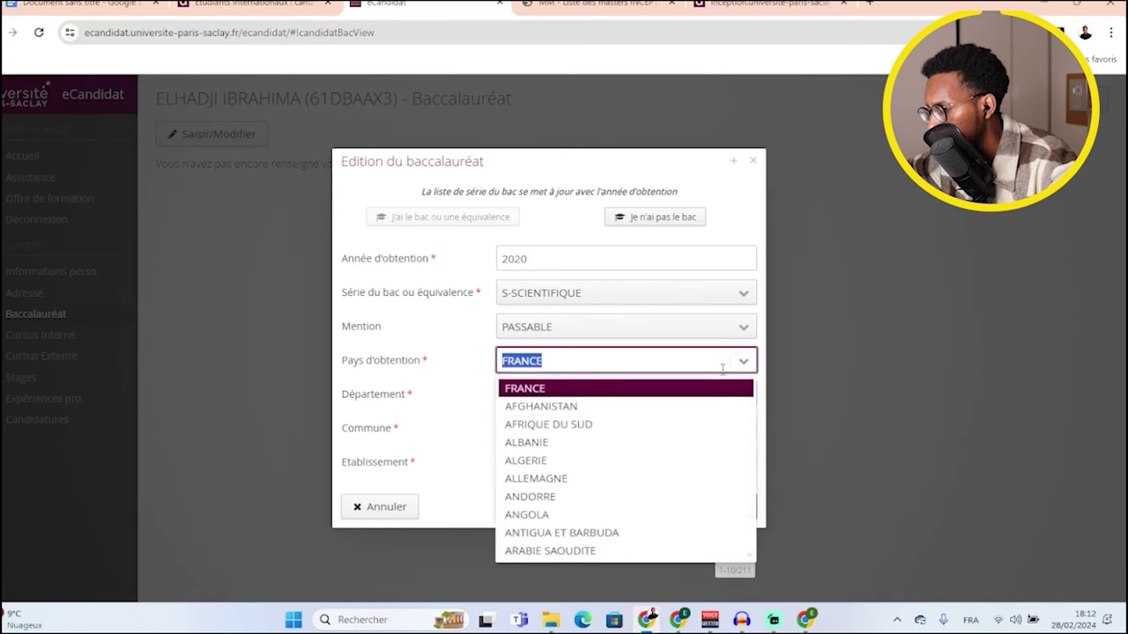
type("SE")
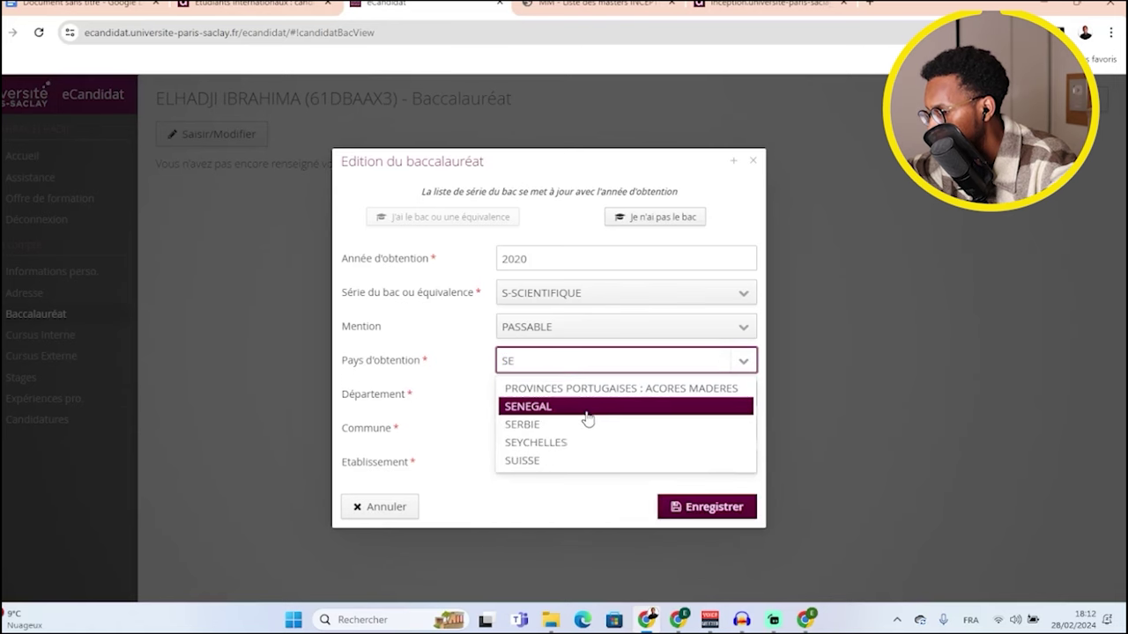
left_click(586, 408)
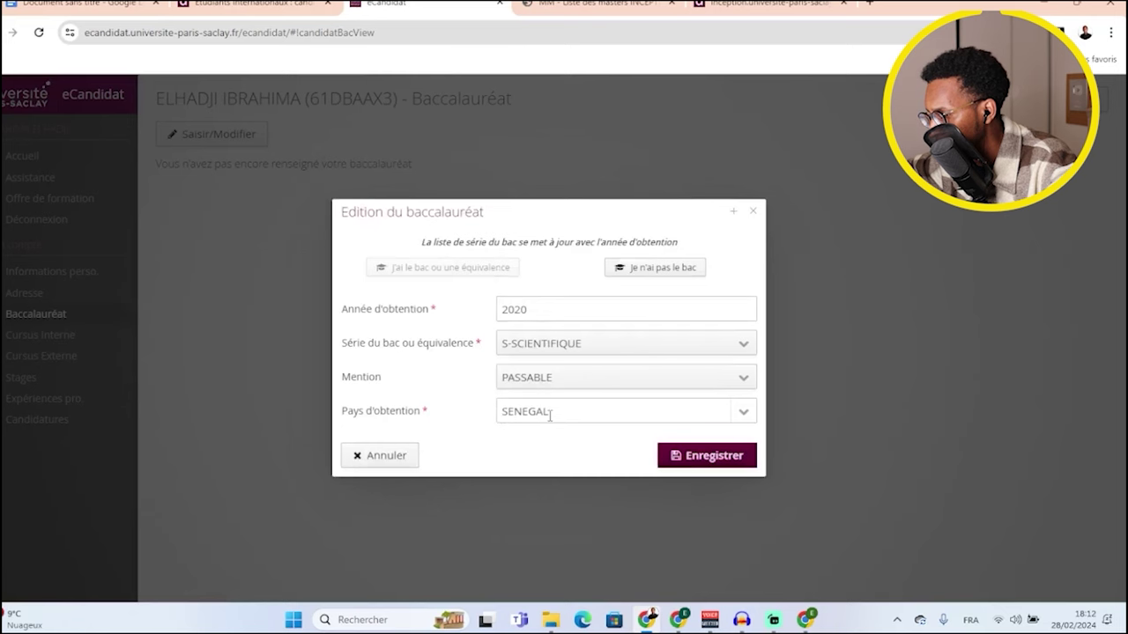
left_click(681, 457)
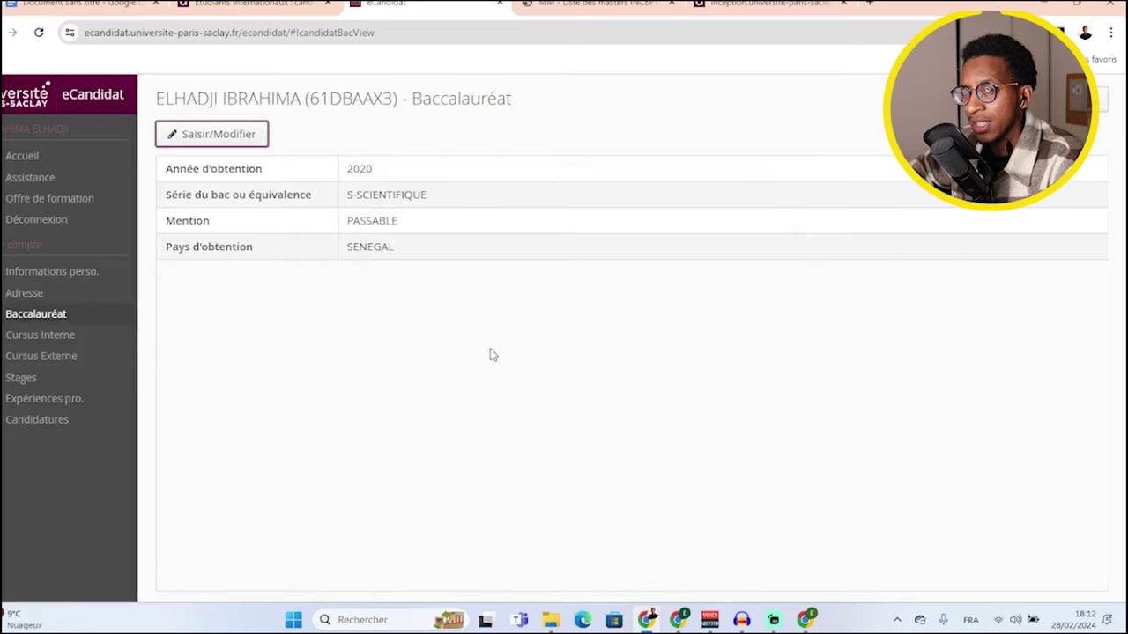
- Check the Cursus Interne section, then view the empty Cursus Externe post-bac studies table
left_click(47, 337)
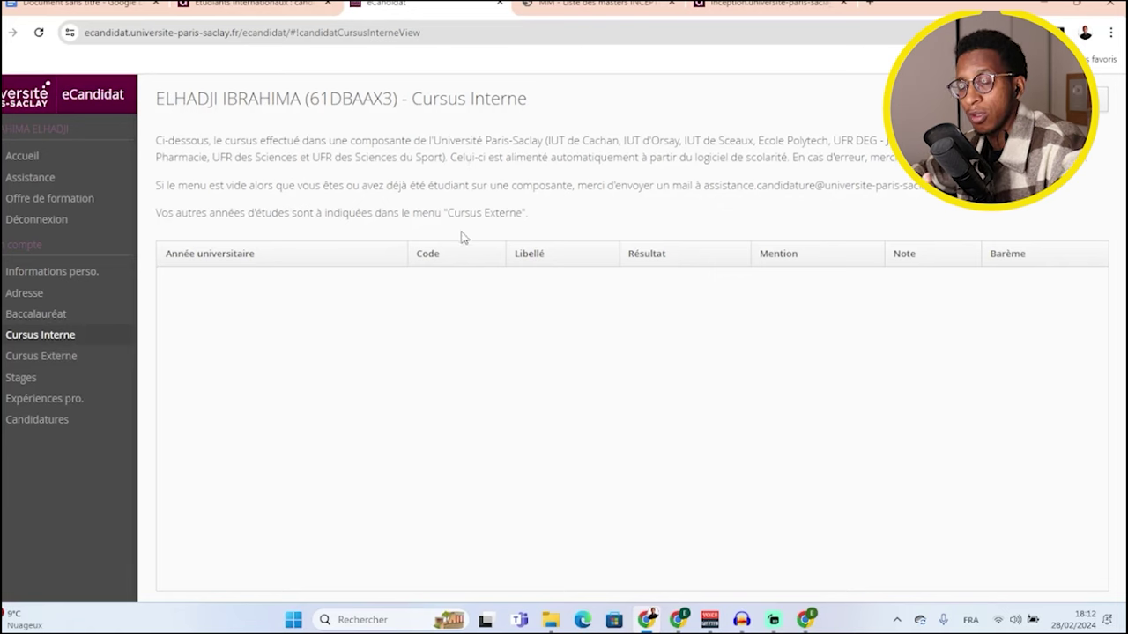
left_click(26, 355)
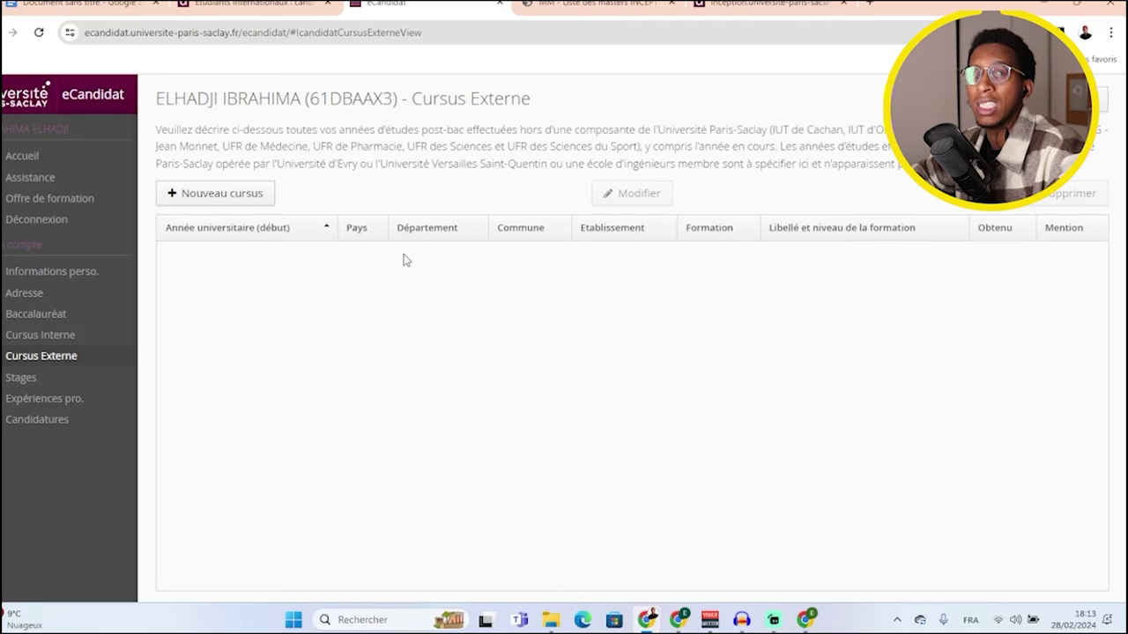
- Start a new external cursus entry with country SENEGAL and year 2024
left_click(247, 201)
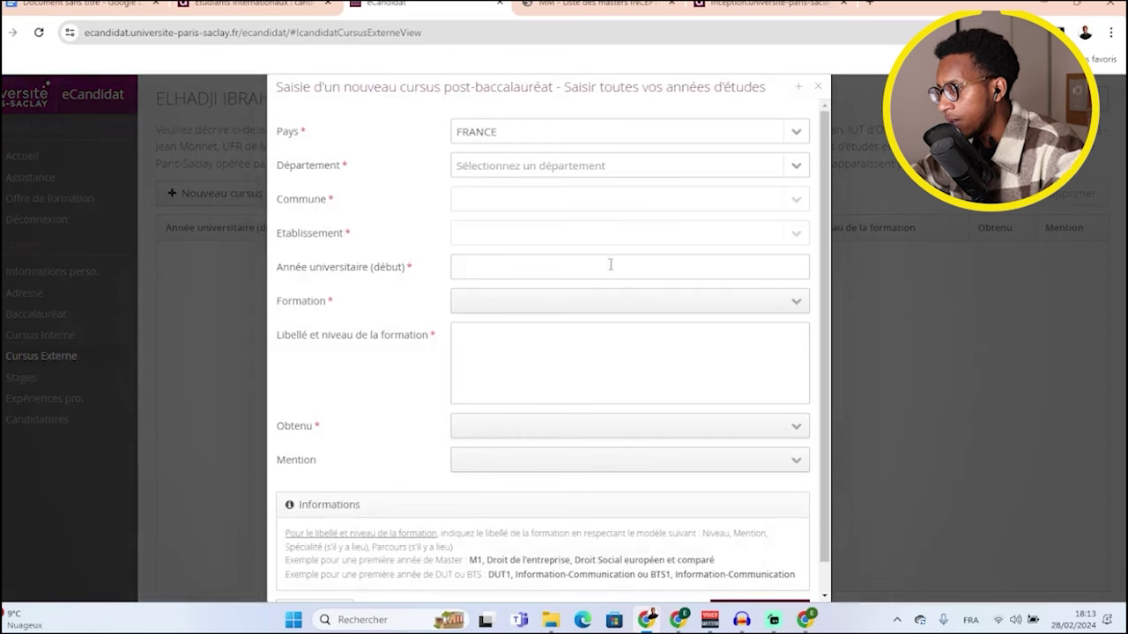
left_click(793, 132)
type("SE")
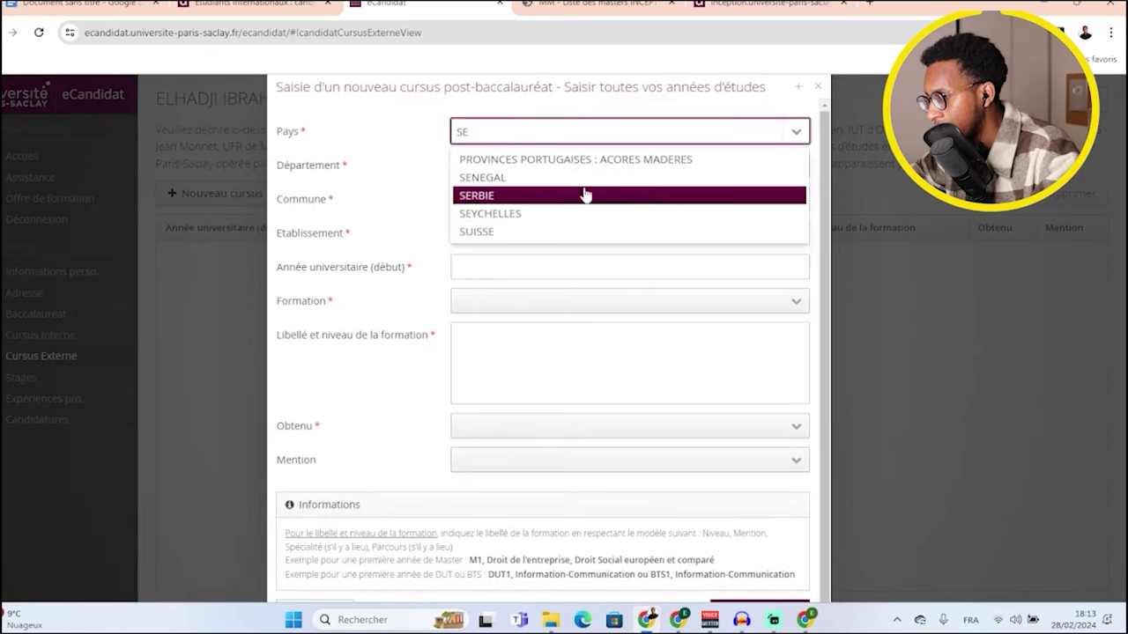
left_click(580, 184)
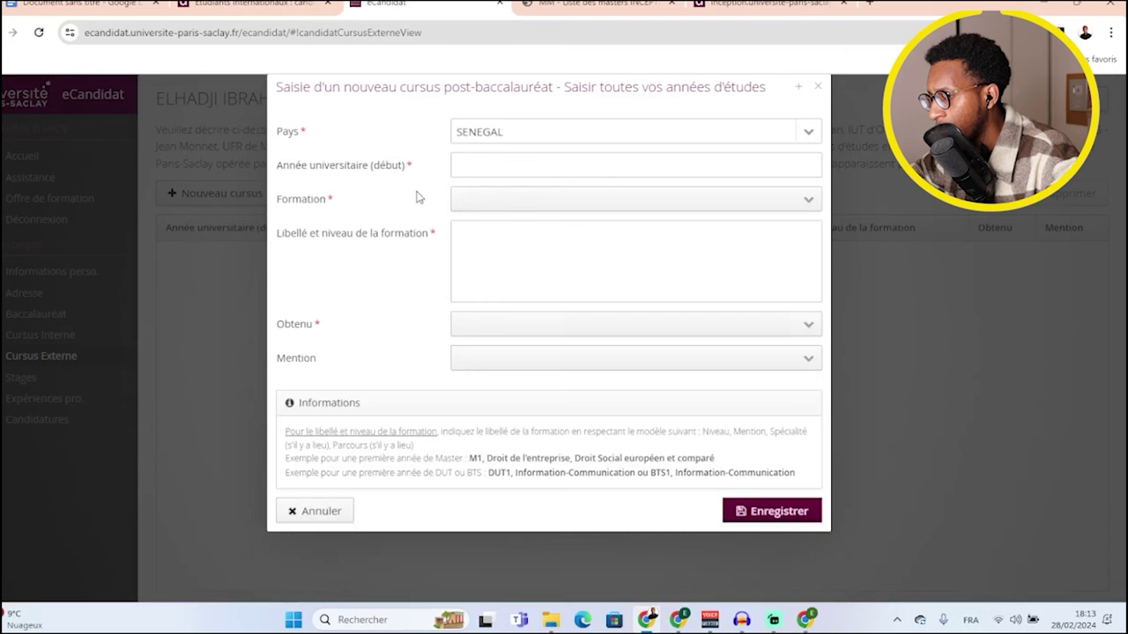
left_click(496, 159)
left_click(768, 162)
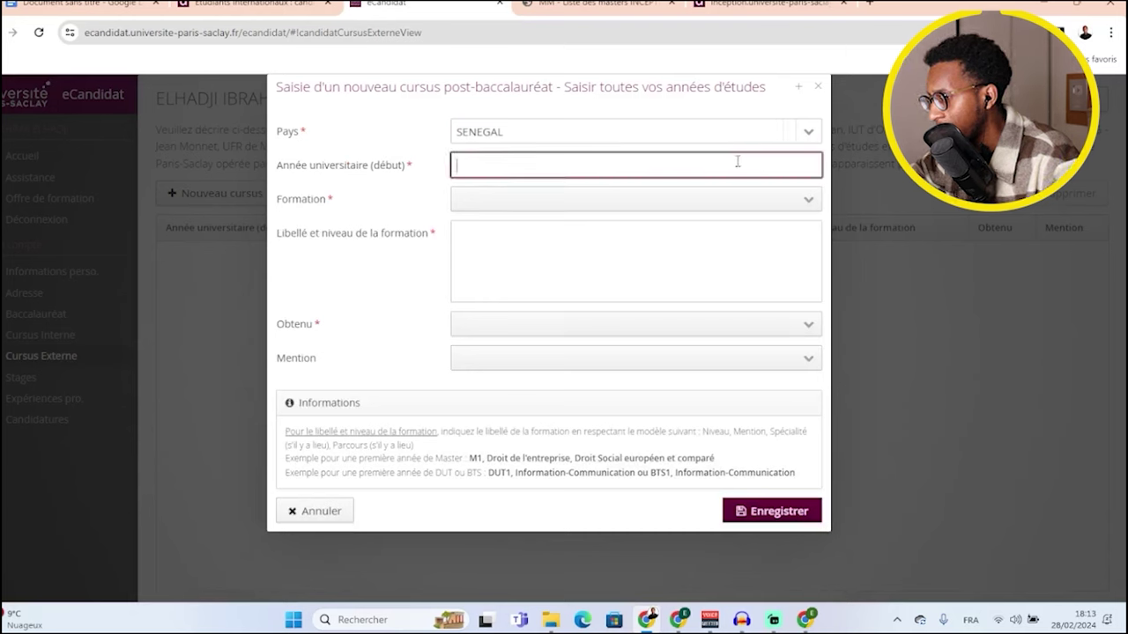
type("2024")
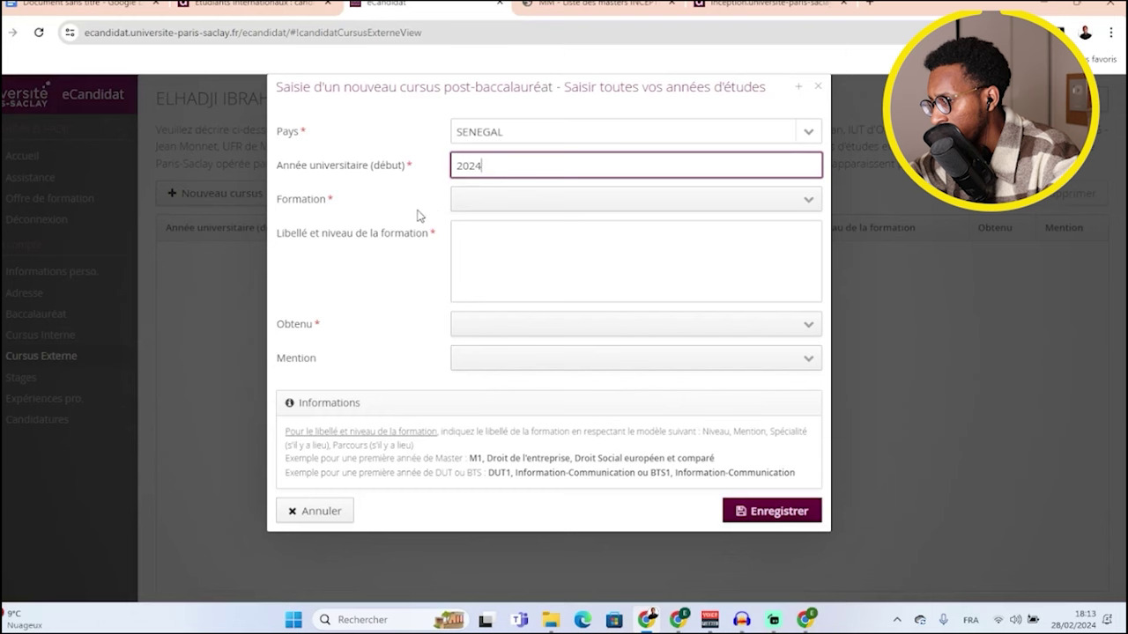
left_click(420, 211)
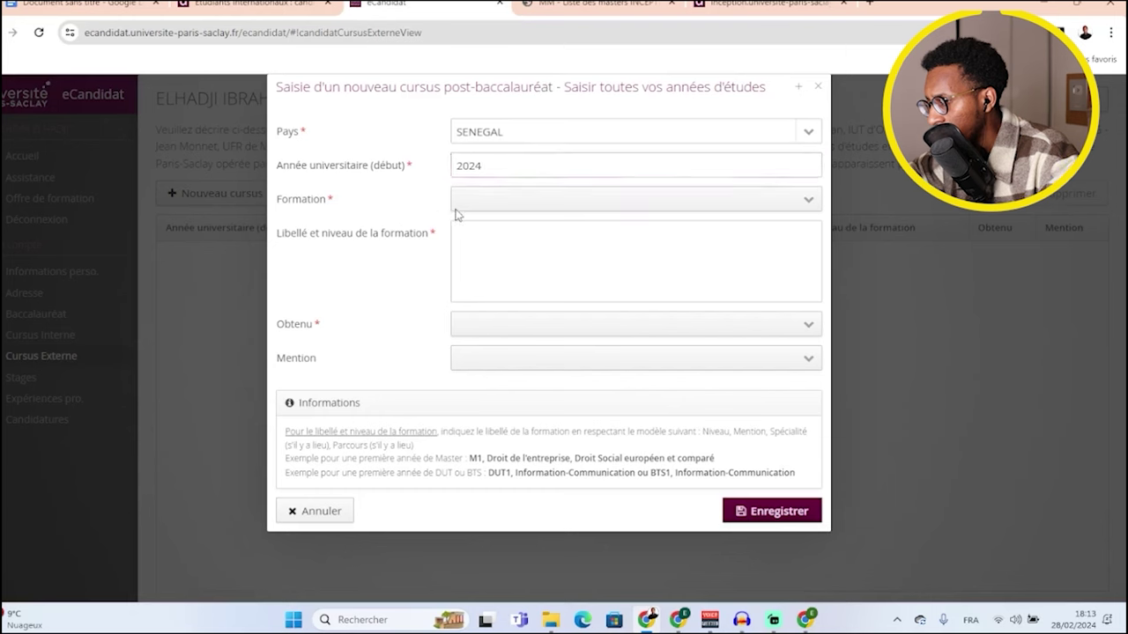
- Set formation LICENCE (Y COMPRIS DEUG), title L3 Math, Obtenu En cours, and save the entry
left_click(807, 200)
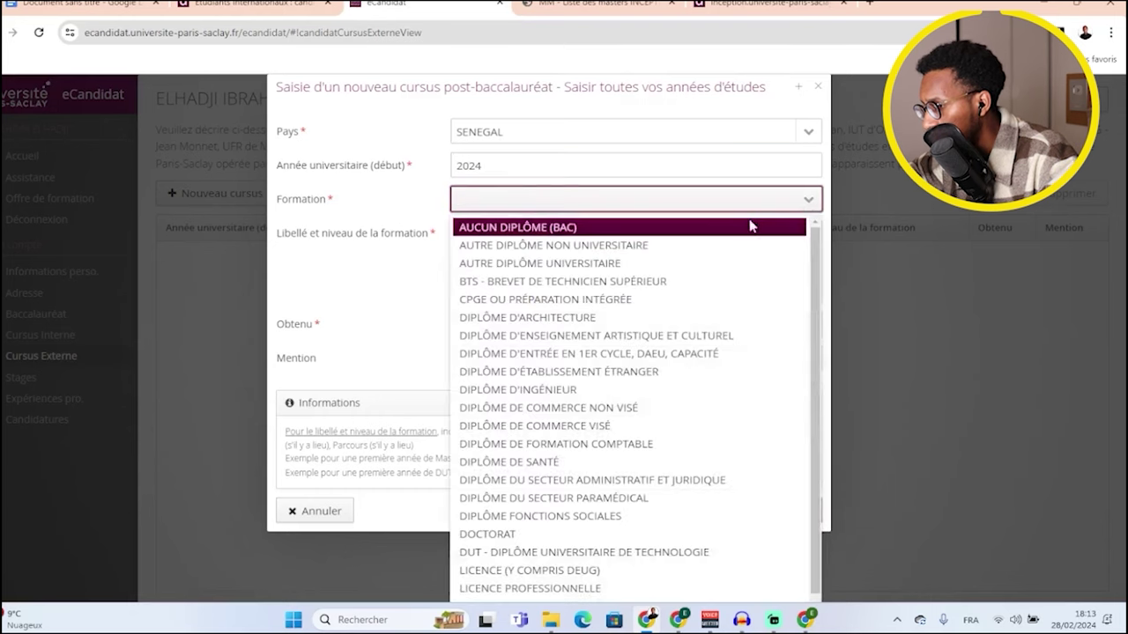
scroll(634, 361, "down", 1)
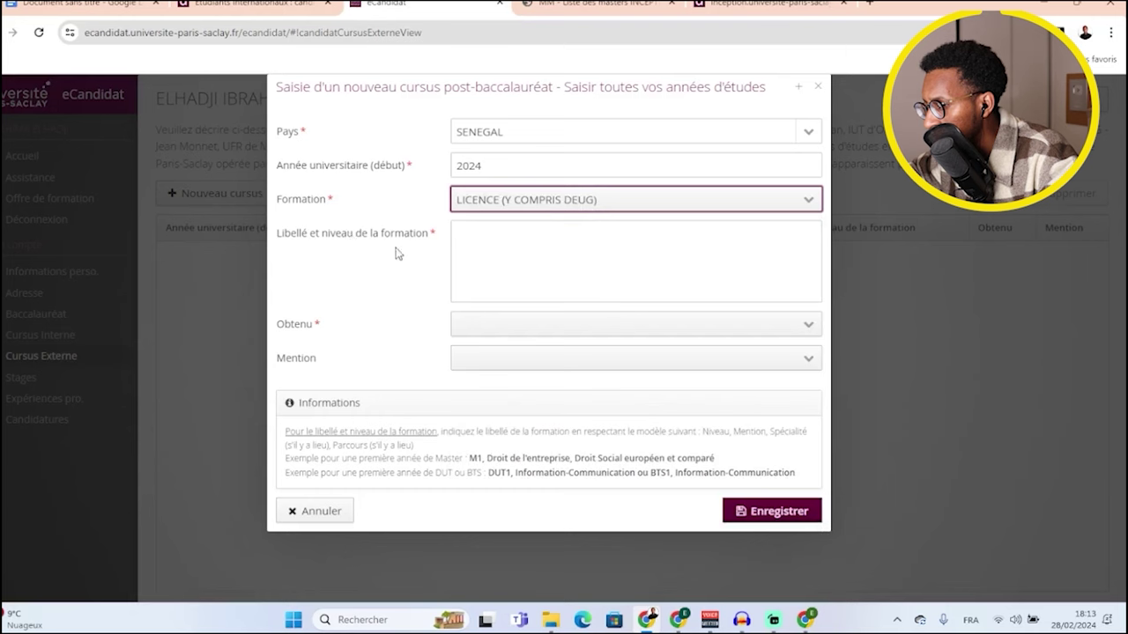
left_click(562, 253)
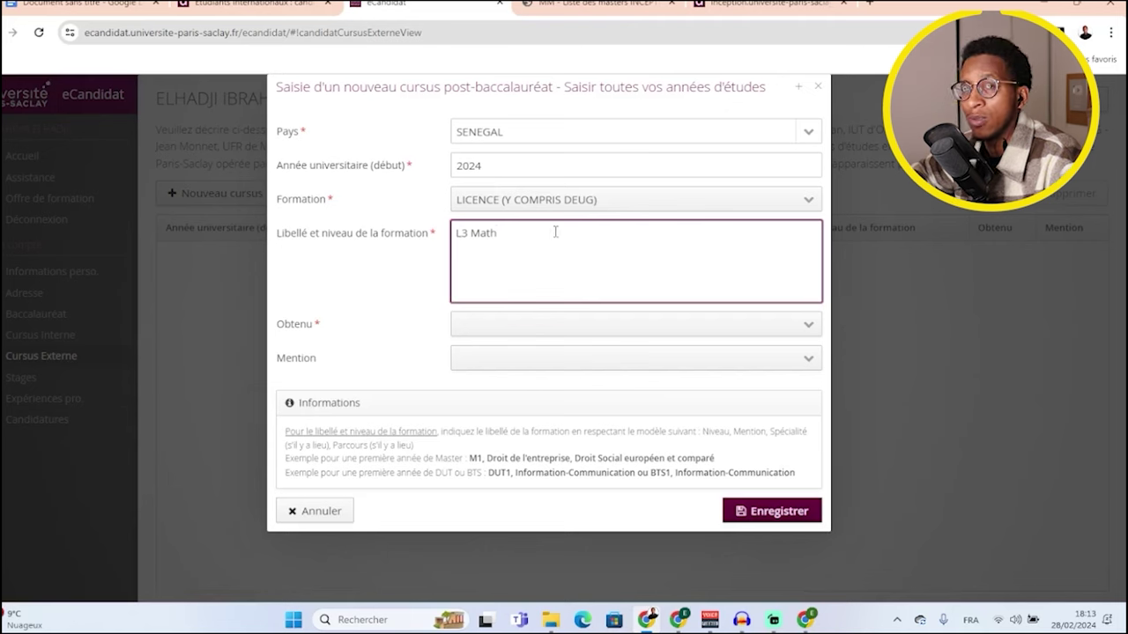
left_click(430, 275)
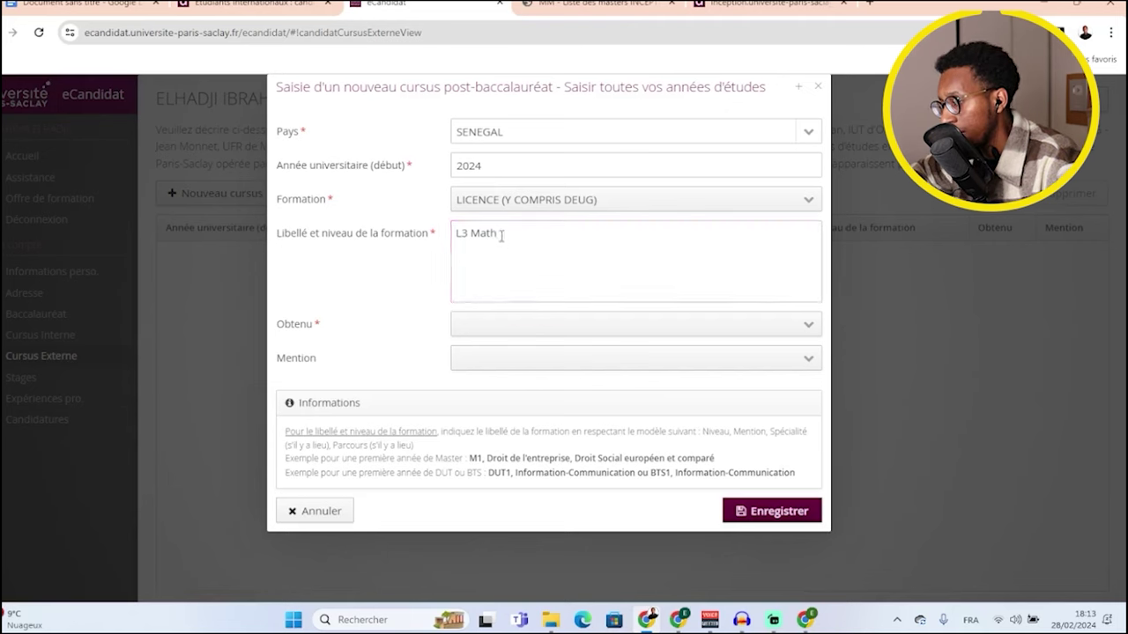
left_click(808, 328)
left_click(808, 328)
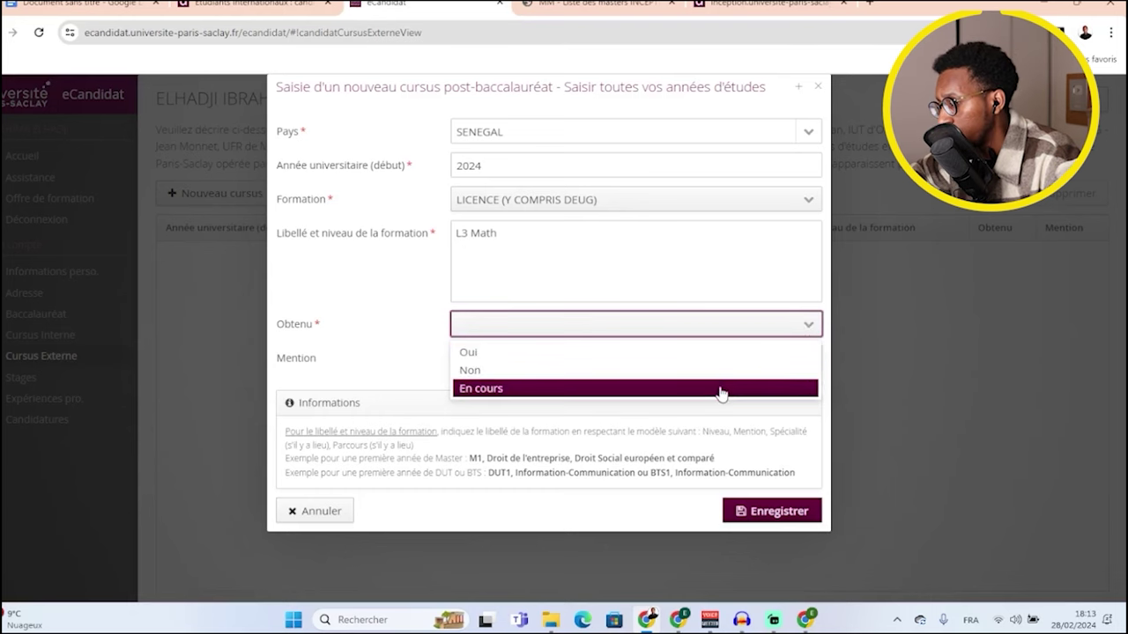
left_click(723, 390)
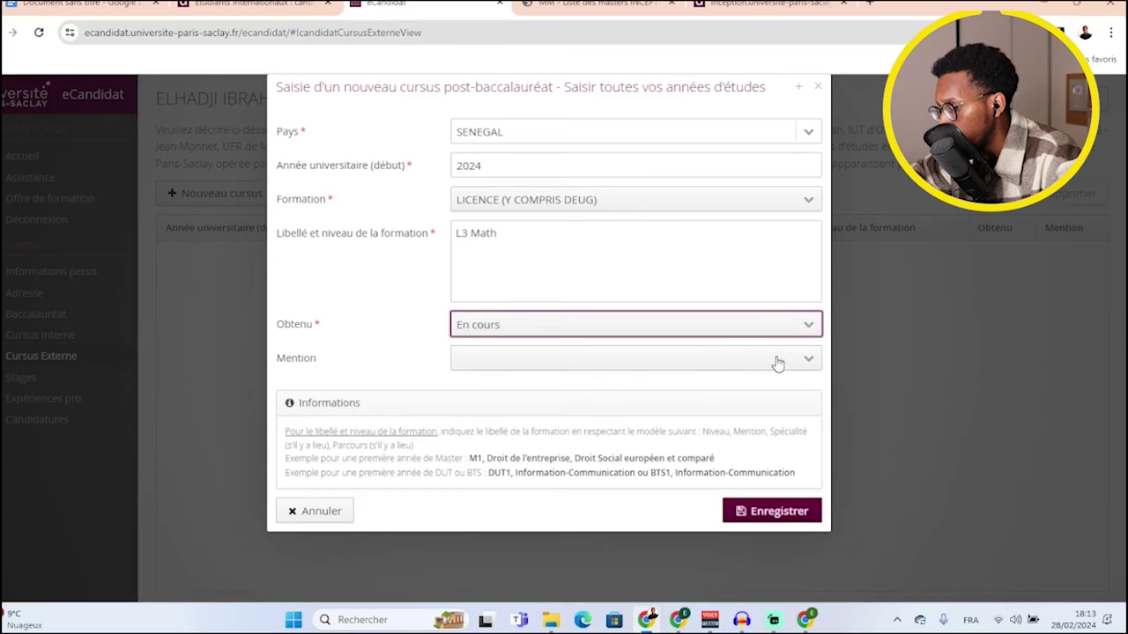
left_click(760, 513)
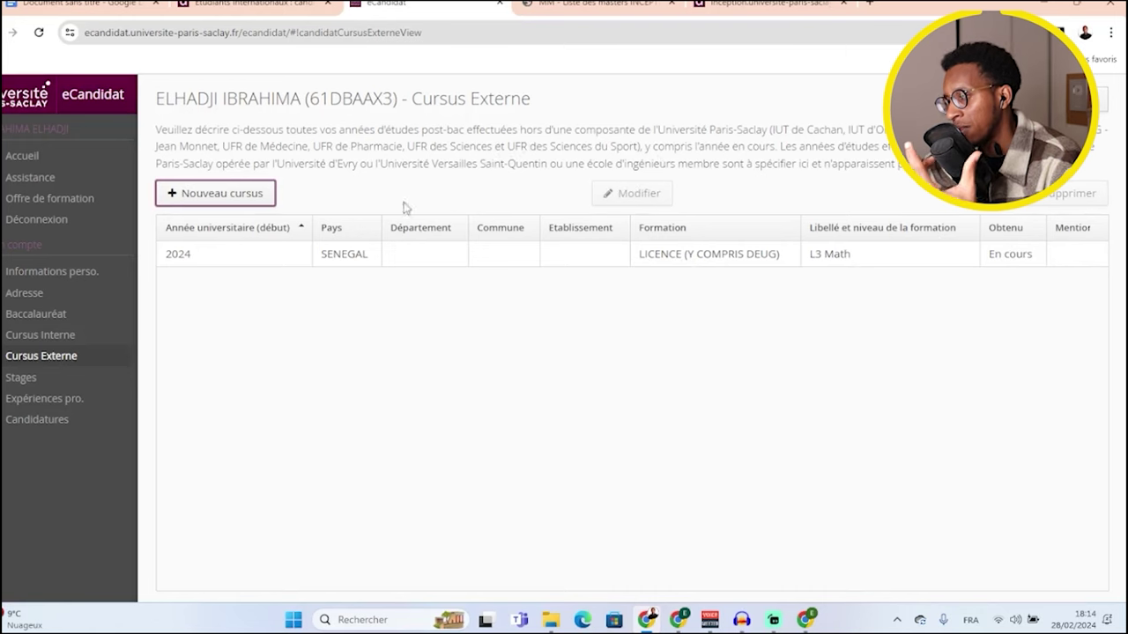
- Start another external cursus entry with country SENEGAL
left_click(238, 202)
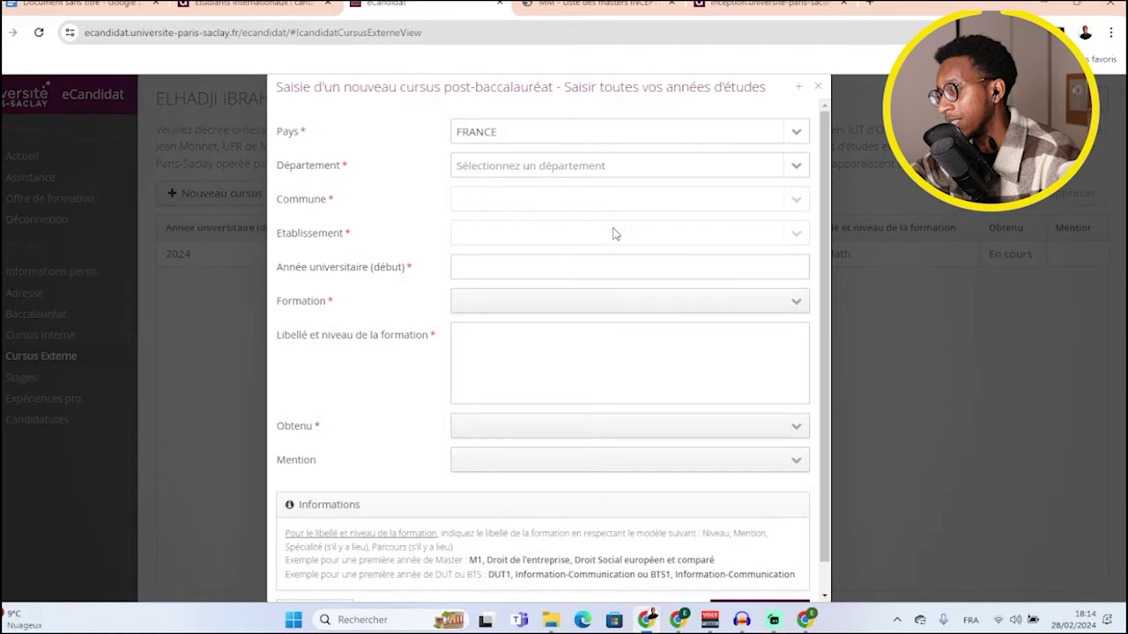
left_click(795, 134)
type("se")
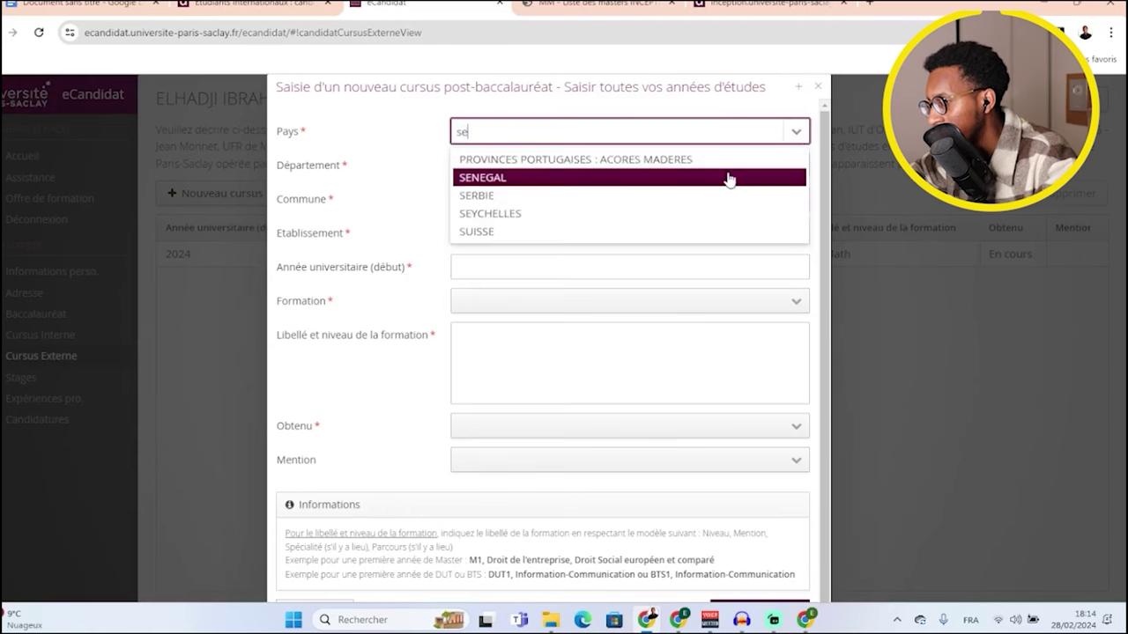
left_click(571, 181)
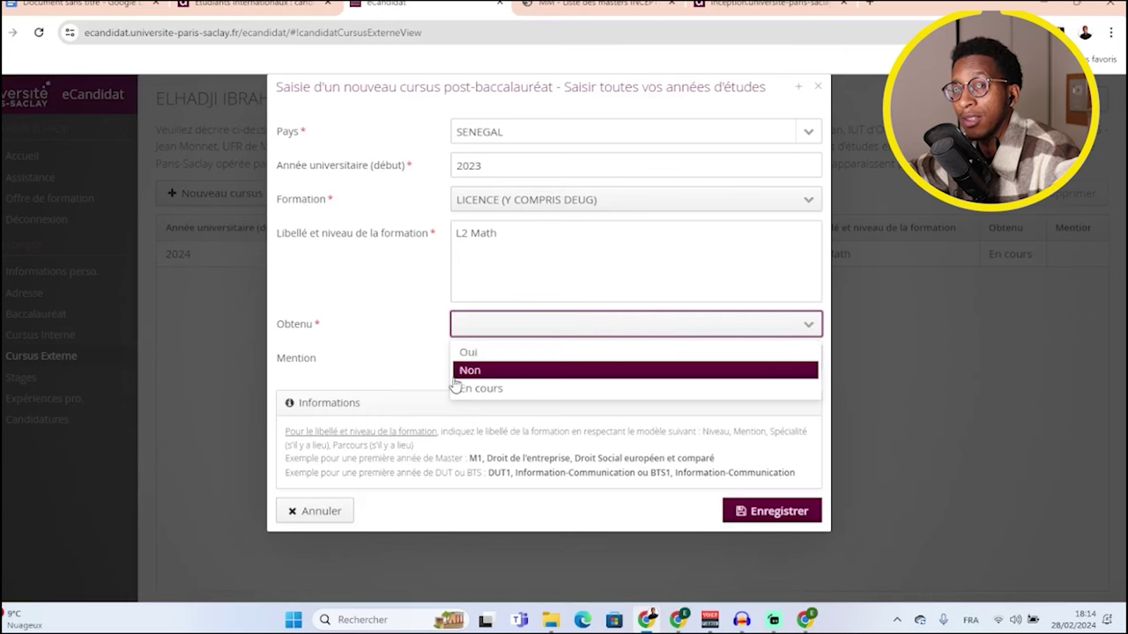
- Mark the 2023 L2 Math licence as obtained with no mention, save it, and go to Stages
left_click(503, 356)
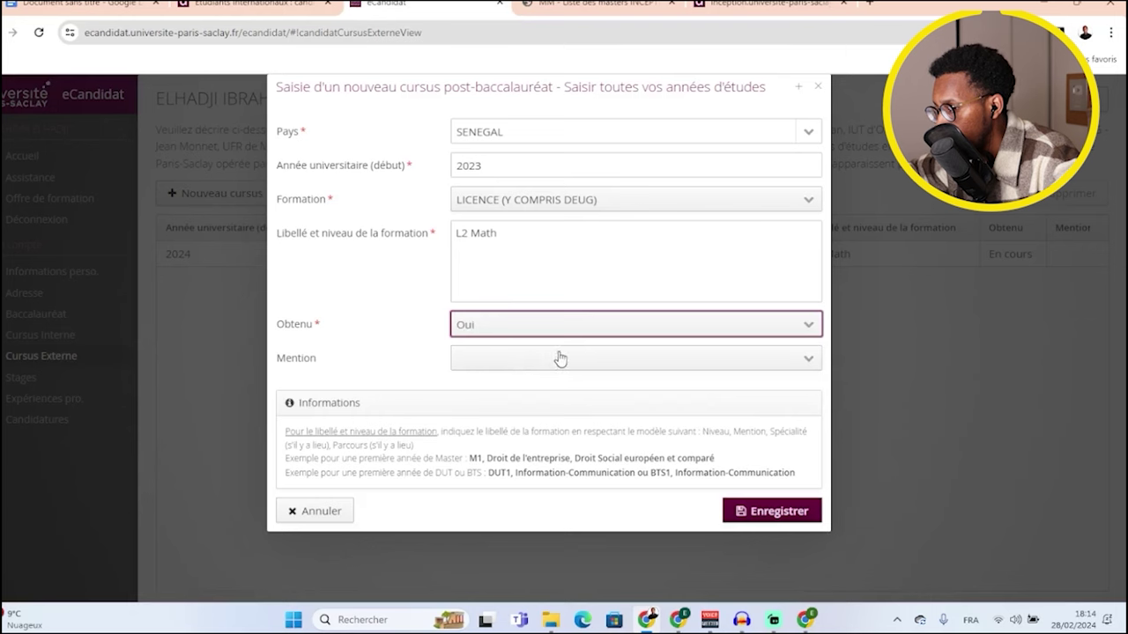
left_click(807, 363)
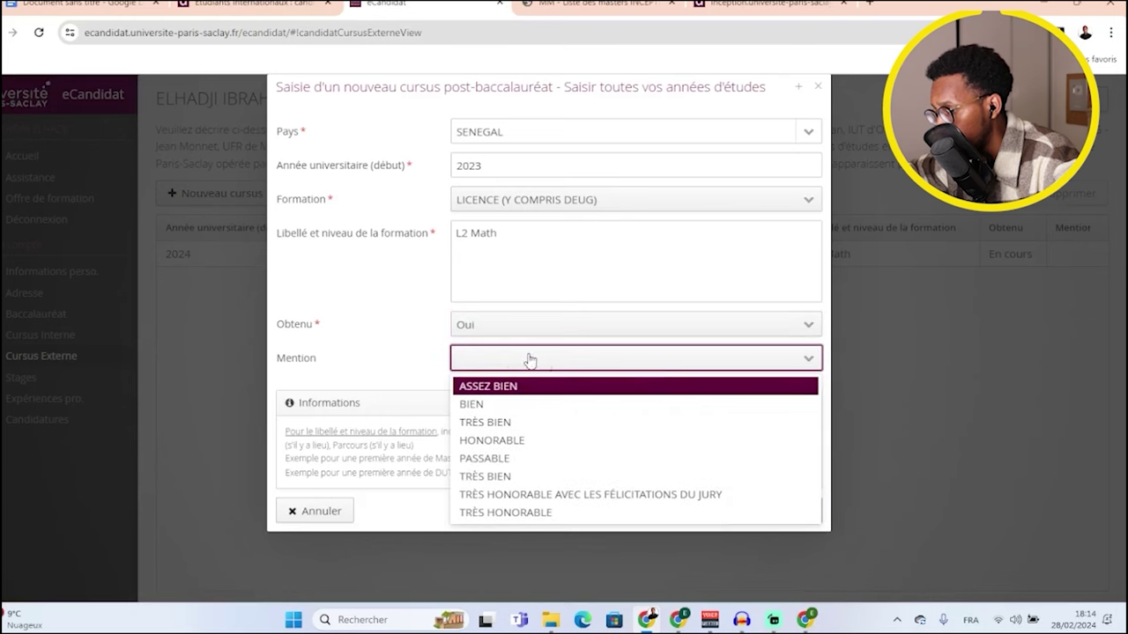
left_click(412, 334)
left_click(738, 510)
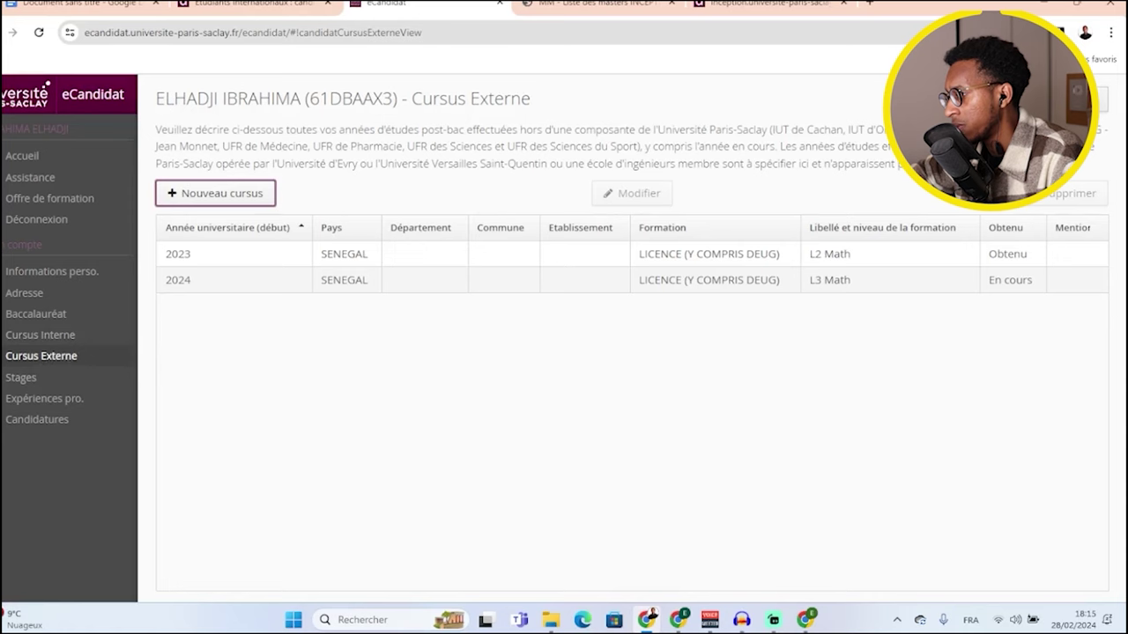
left_click(20, 377)
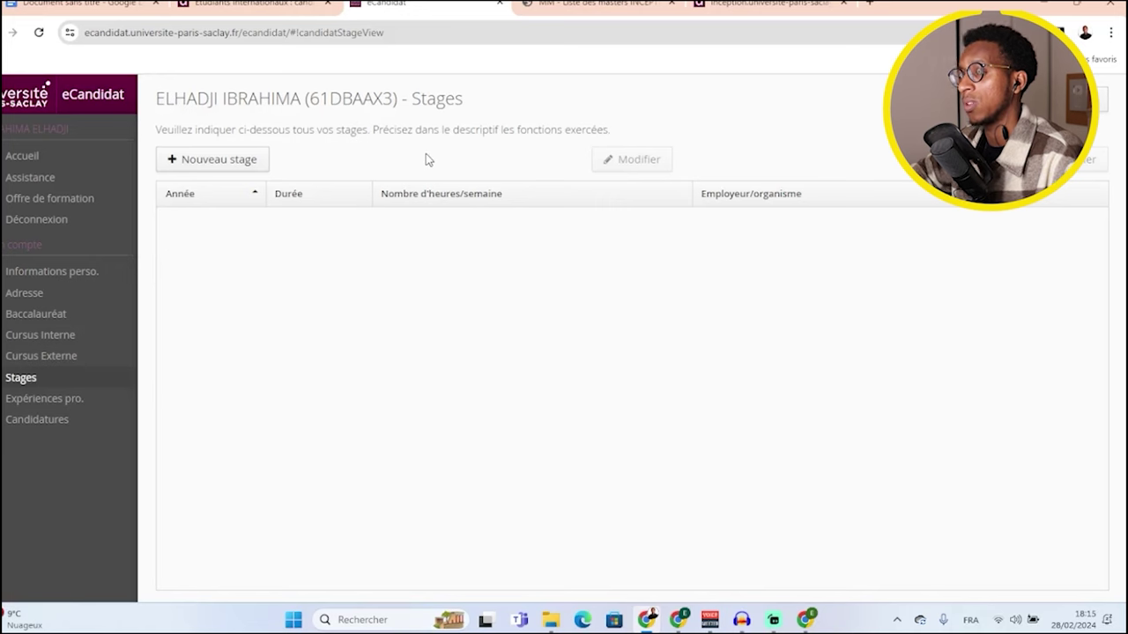
- Start a new internship: year 2020, duration 1, 35 hours/week, organisation Sonatel
left_click(231, 169)
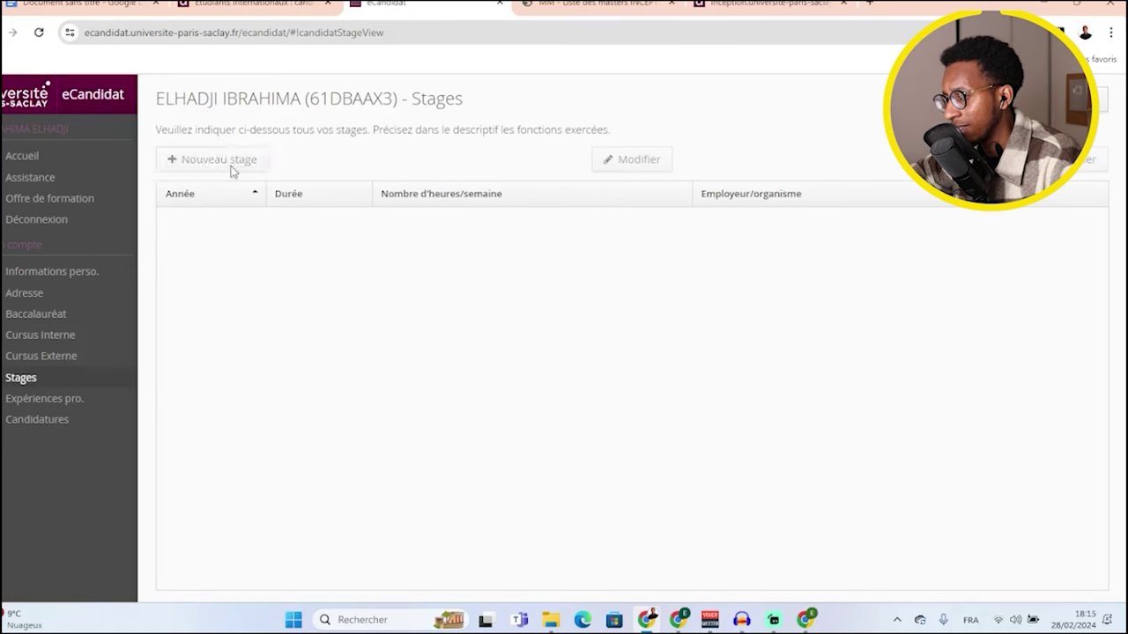
left_click(565, 246)
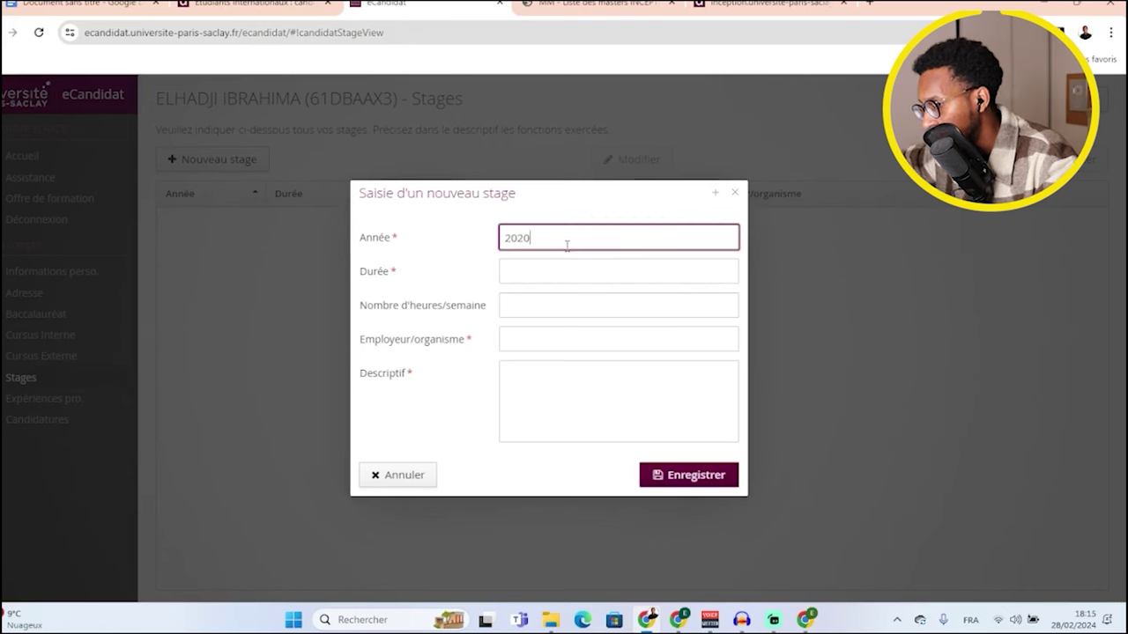
left_click(548, 271)
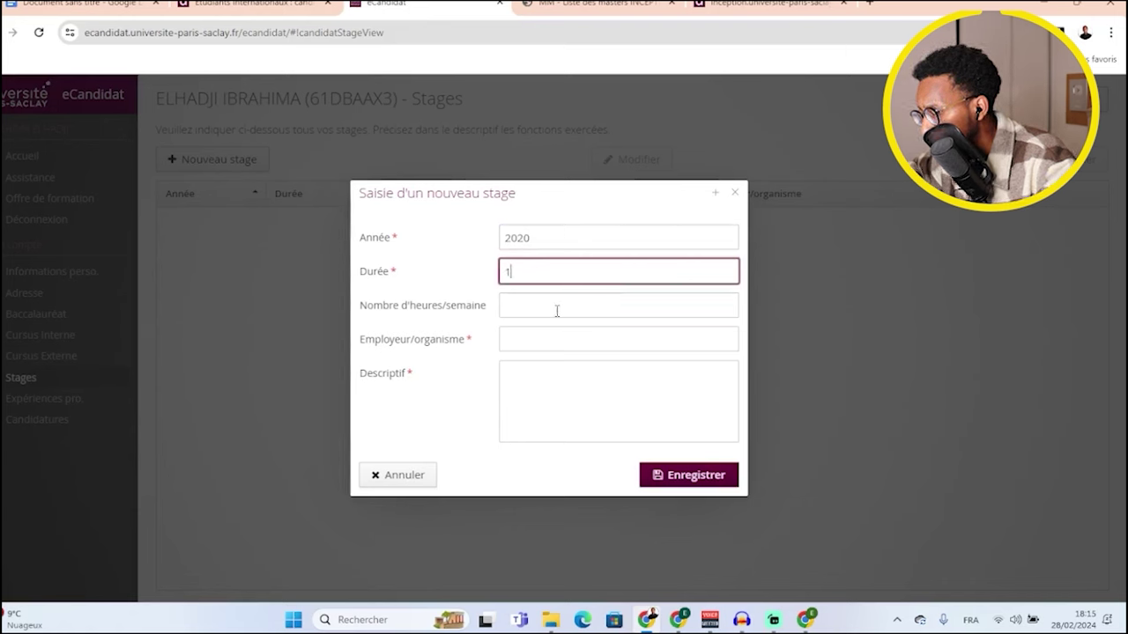
left_click(557, 310)
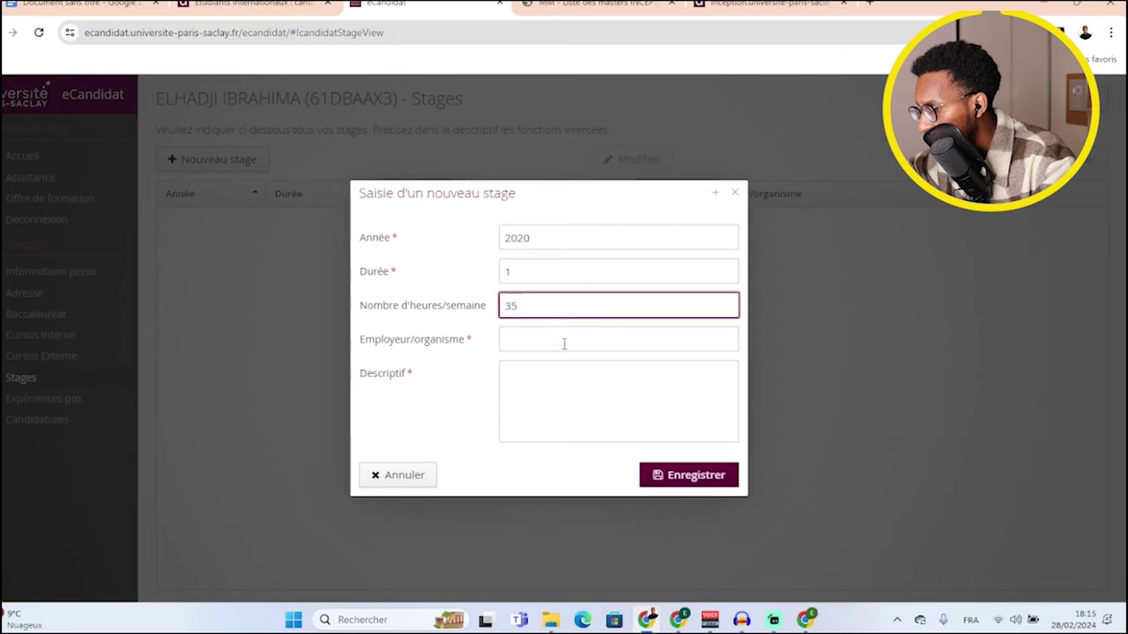
left_click(564, 341)
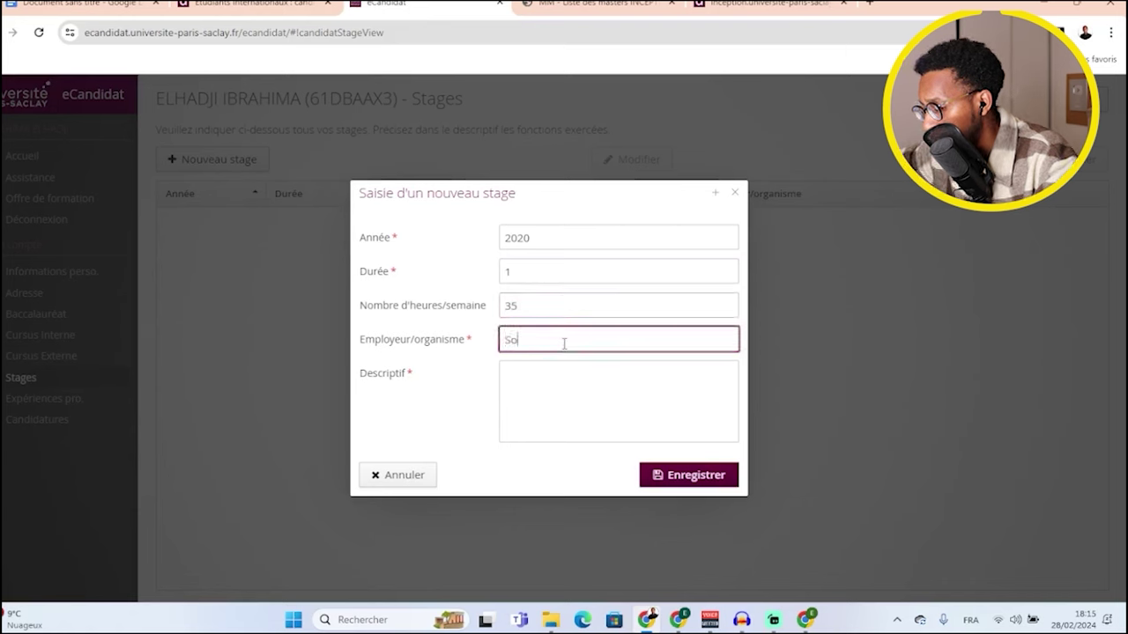
- Enter the description 'Stage', save the Sonatel internship, and go to Expériences pro
left_click(556, 387)
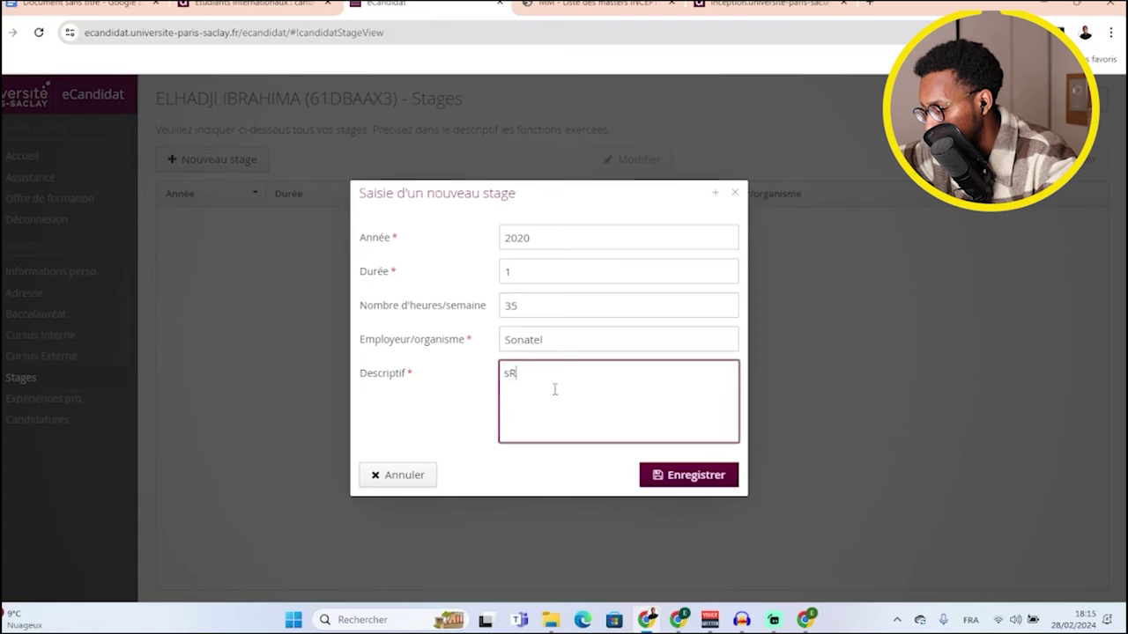
key("BackSpace")
key("BackSpace")
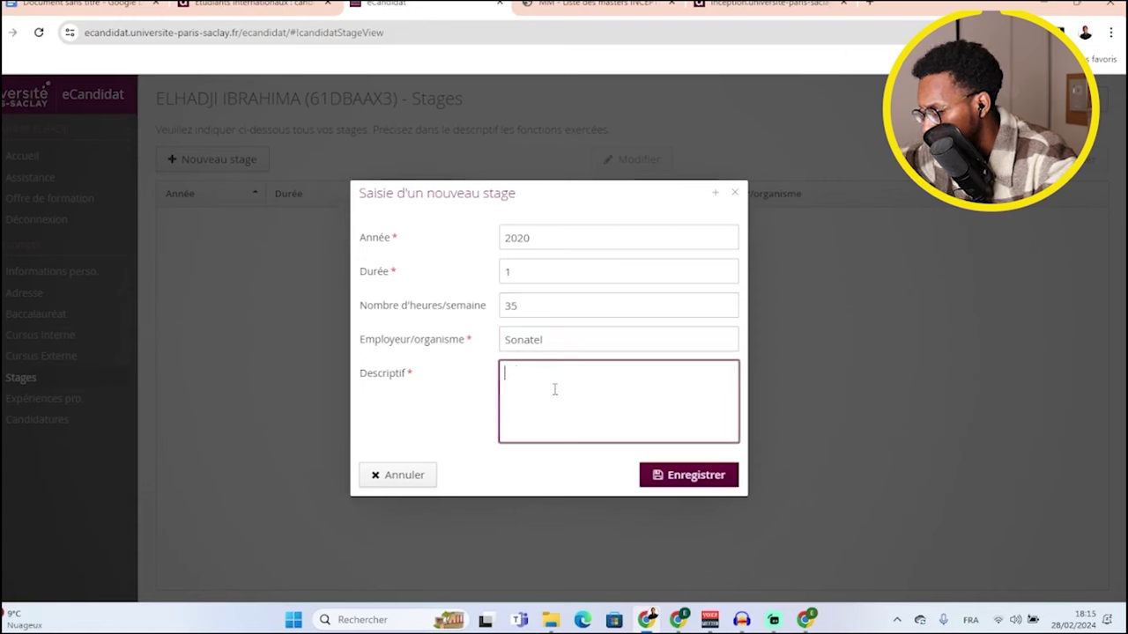
type("Stage")
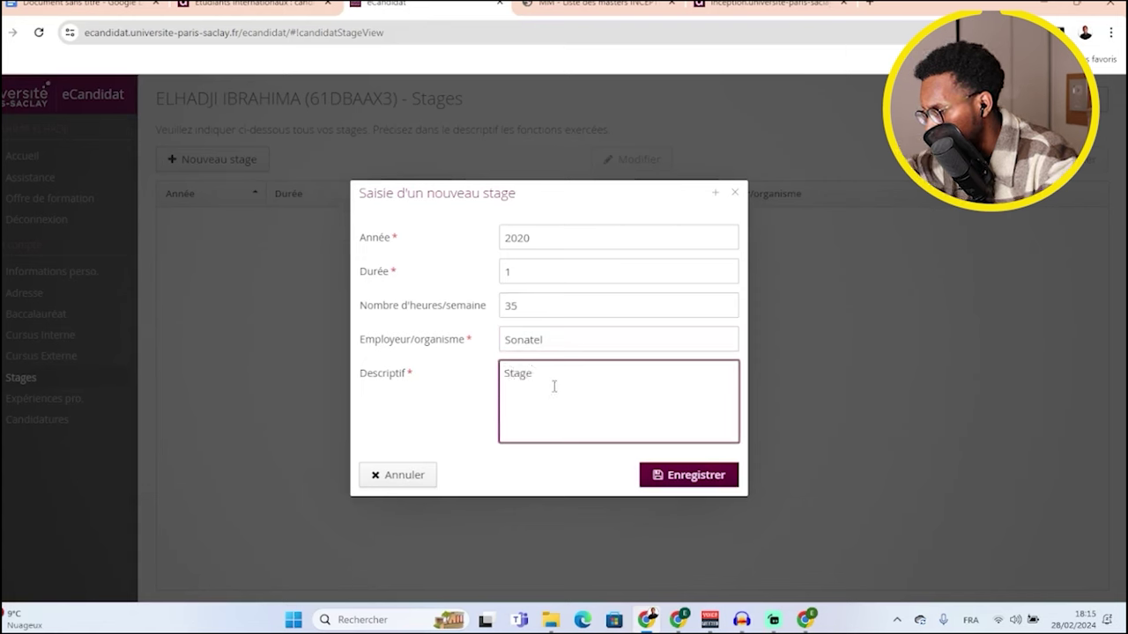
left_click(685, 475)
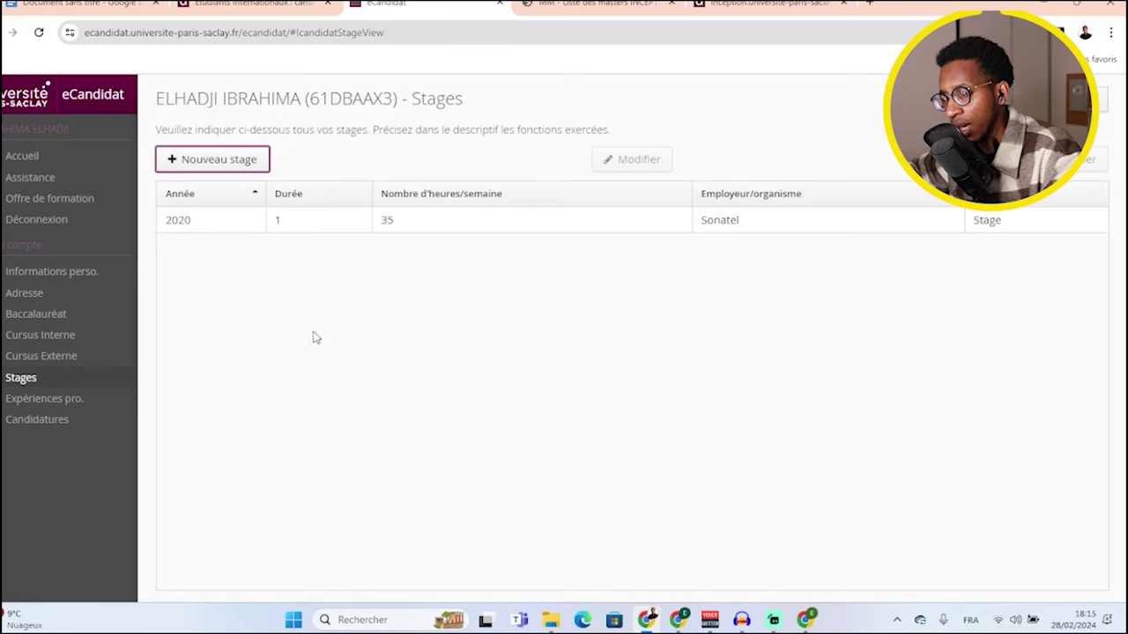
left_click(57, 401)
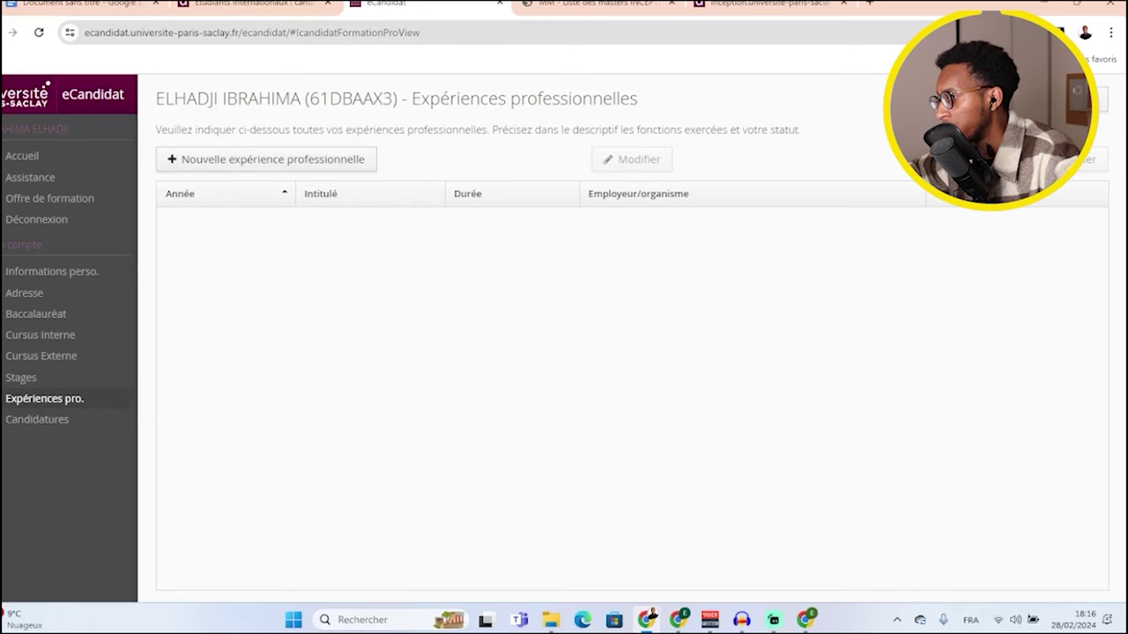
- Go to Candidatures and start a Nouvelle candidature to reach the Offre de formation catalogue
left_click(37, 420)
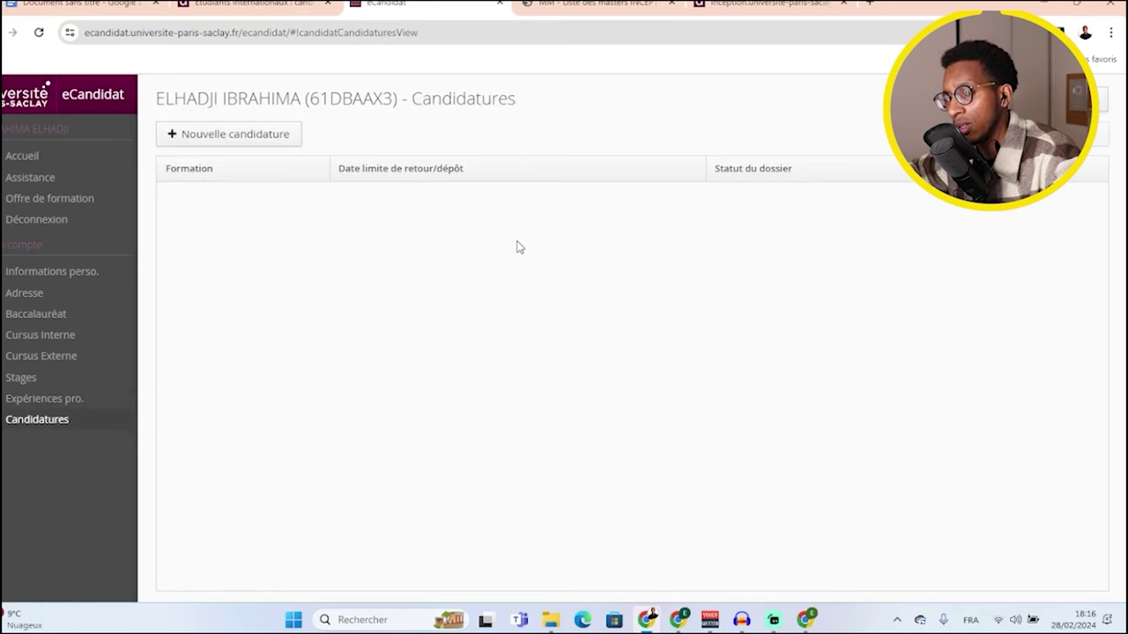
left_click(241, 143)
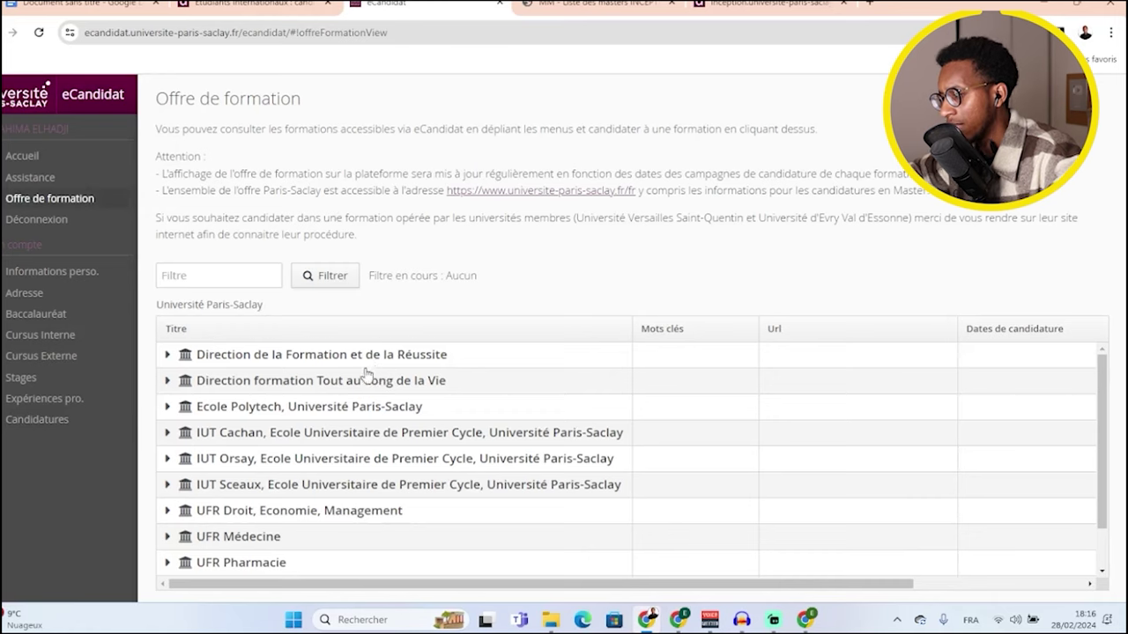
- Expand UFR Sciences and its LICENCE LMD branch, then browse the listed L1 and L2 programmes
scroll(262, 399, "down", 2)
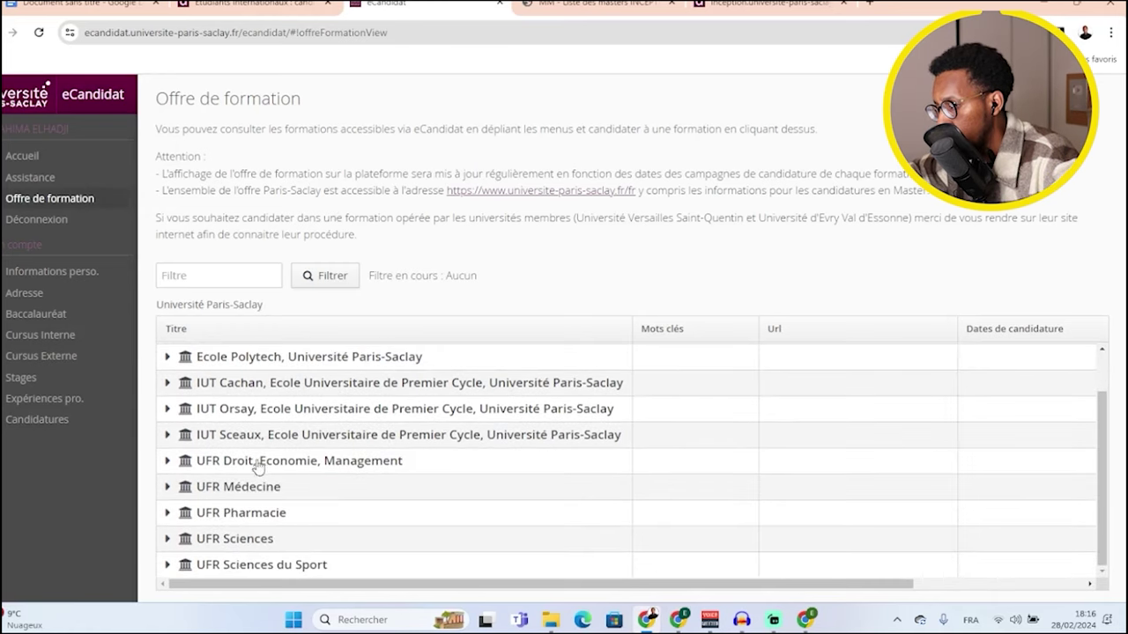
left_click(168, 539)
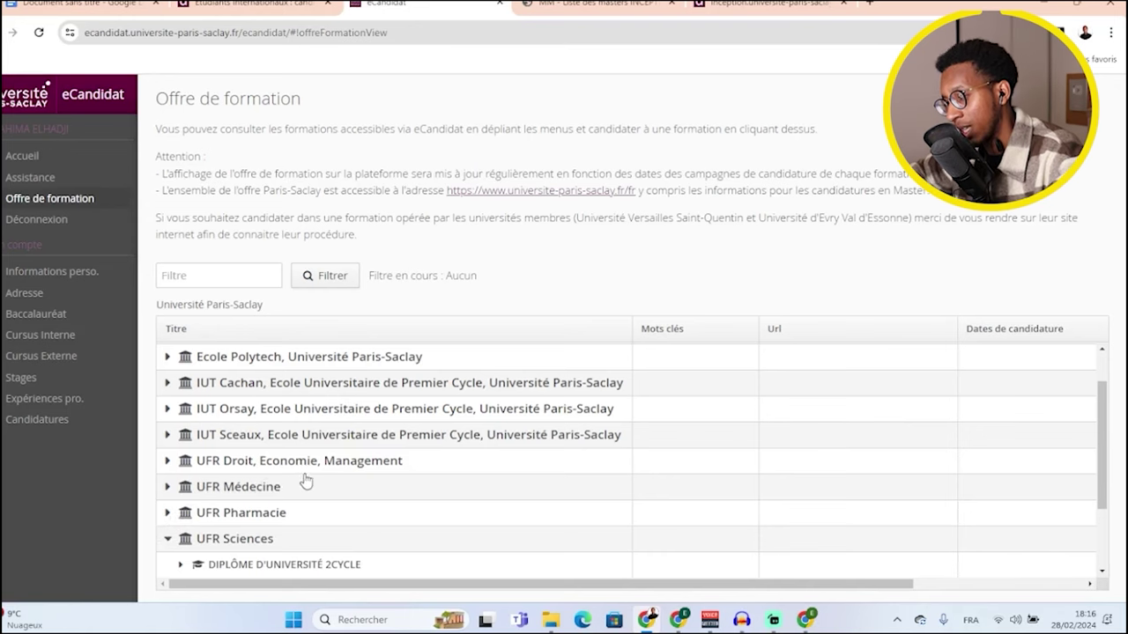
scroll(327, 466, "down", 2)
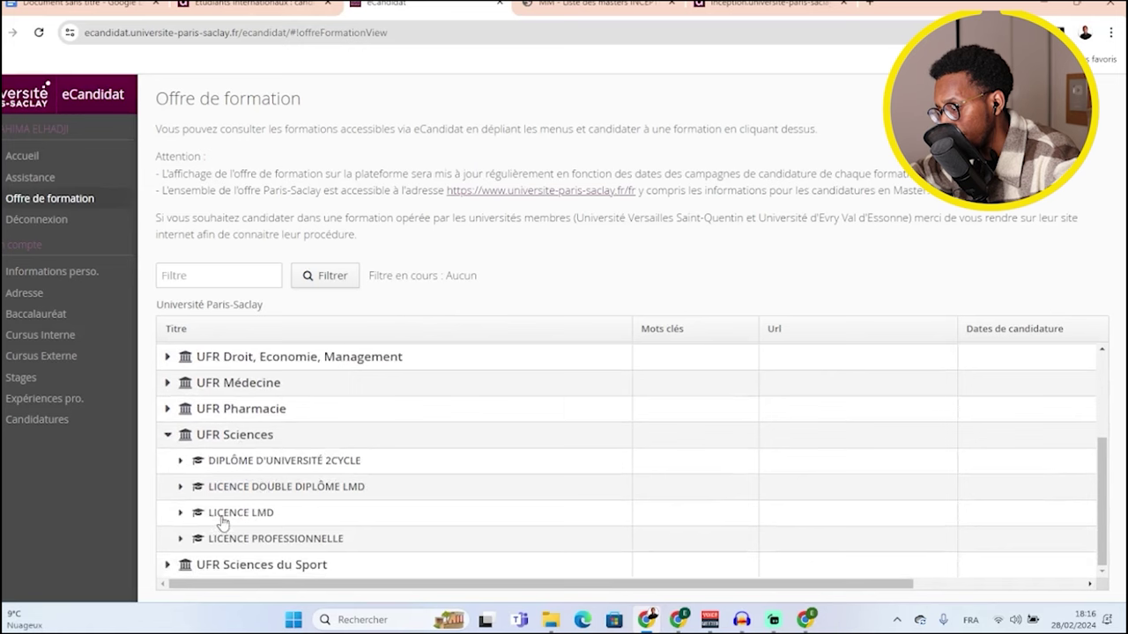
left_click(180, 512)
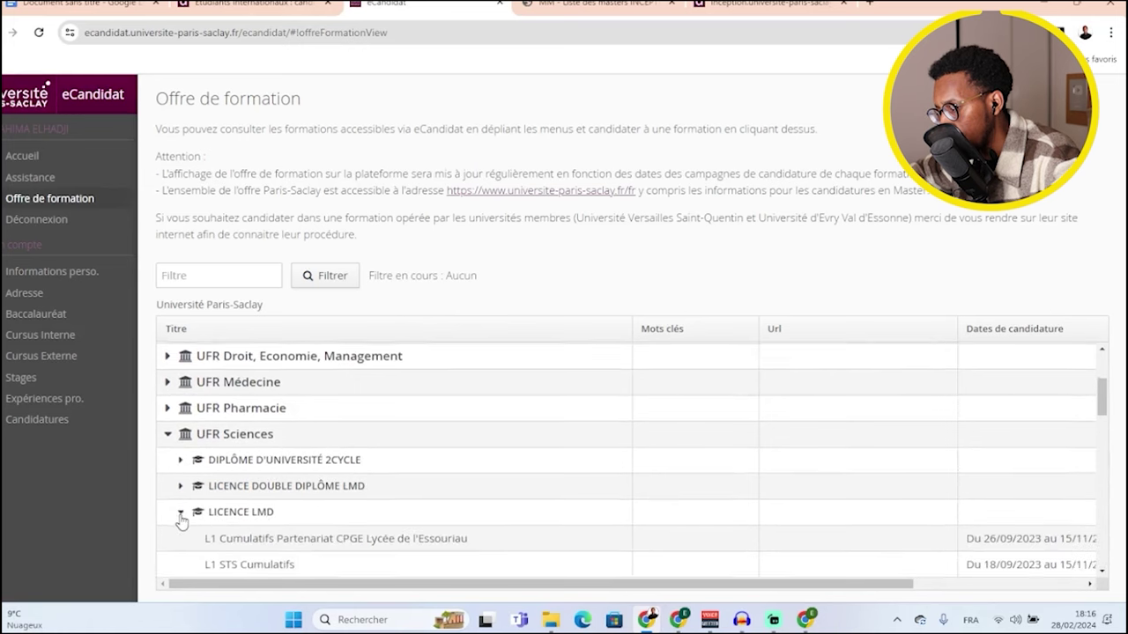
scroll(262, 513, "down", 3)
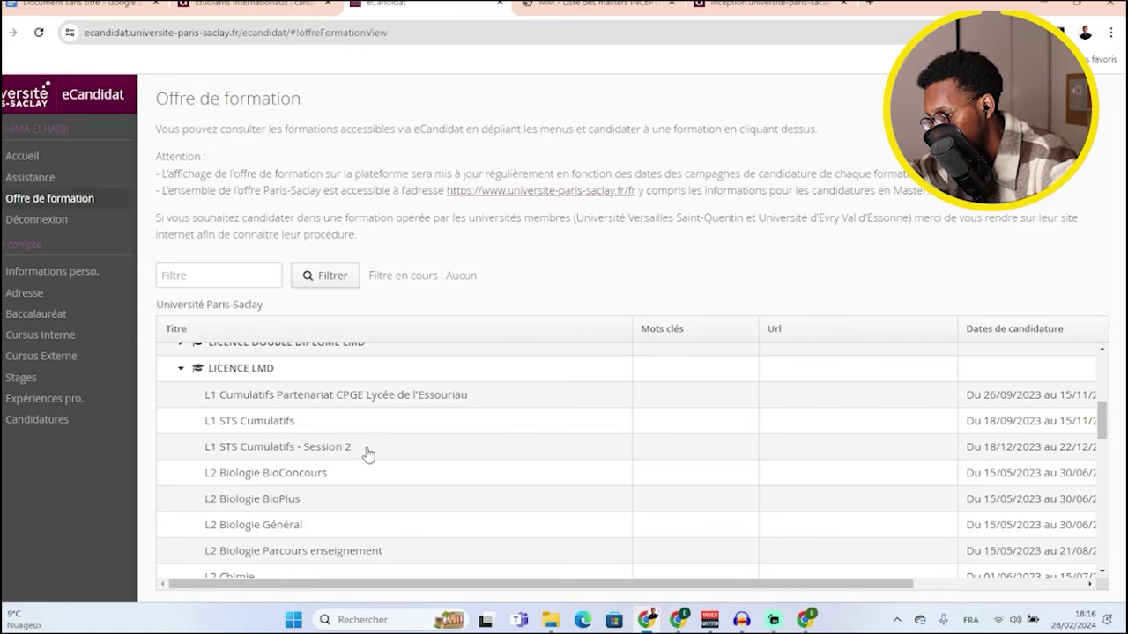
scroll(365, 455, "down", 2)
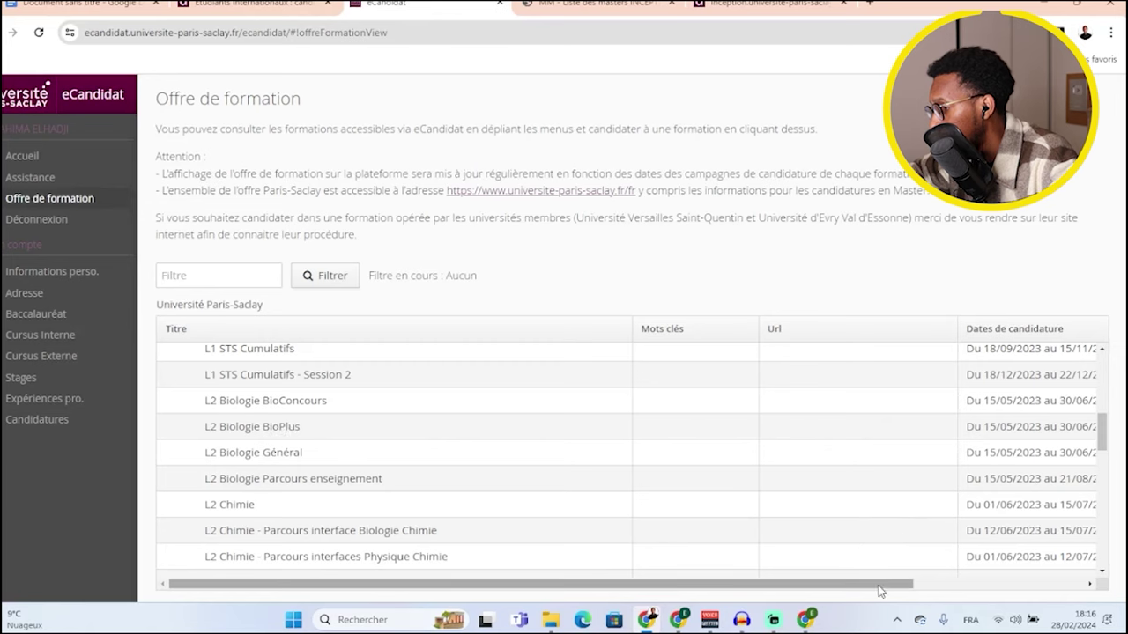
left_click_drag(881, 583, 967, 588)
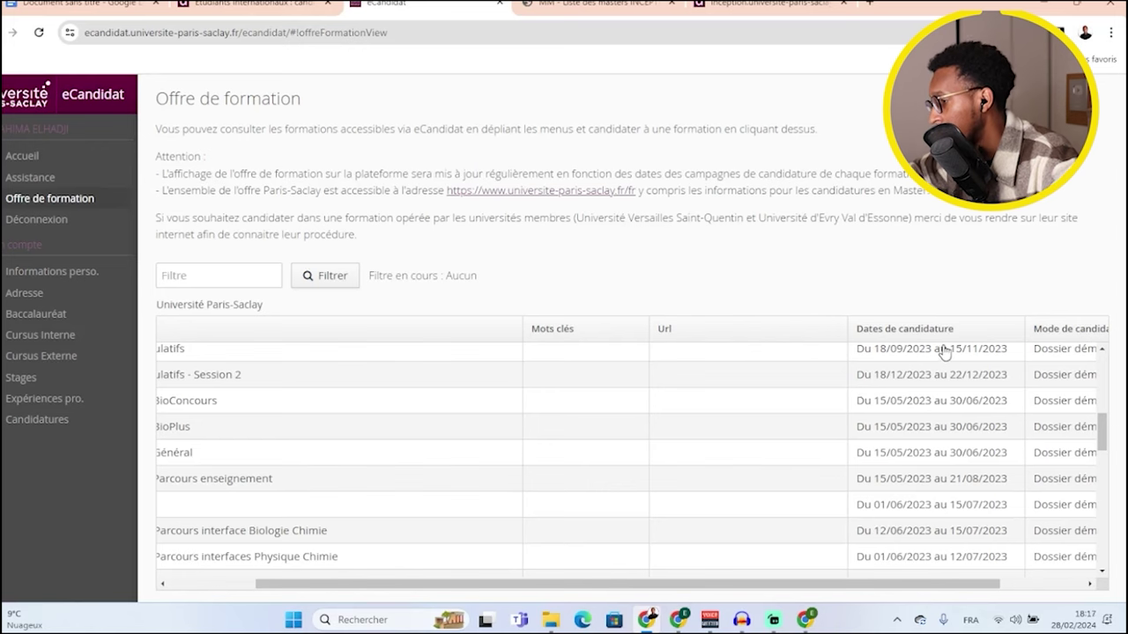
- Scroll the LICENCE LMD table to find L3 Informatique - Parcours Miage par Apprentissage and its 12/02/2024–03/05/2024 dates
scroll(944, 353, "down", 4)
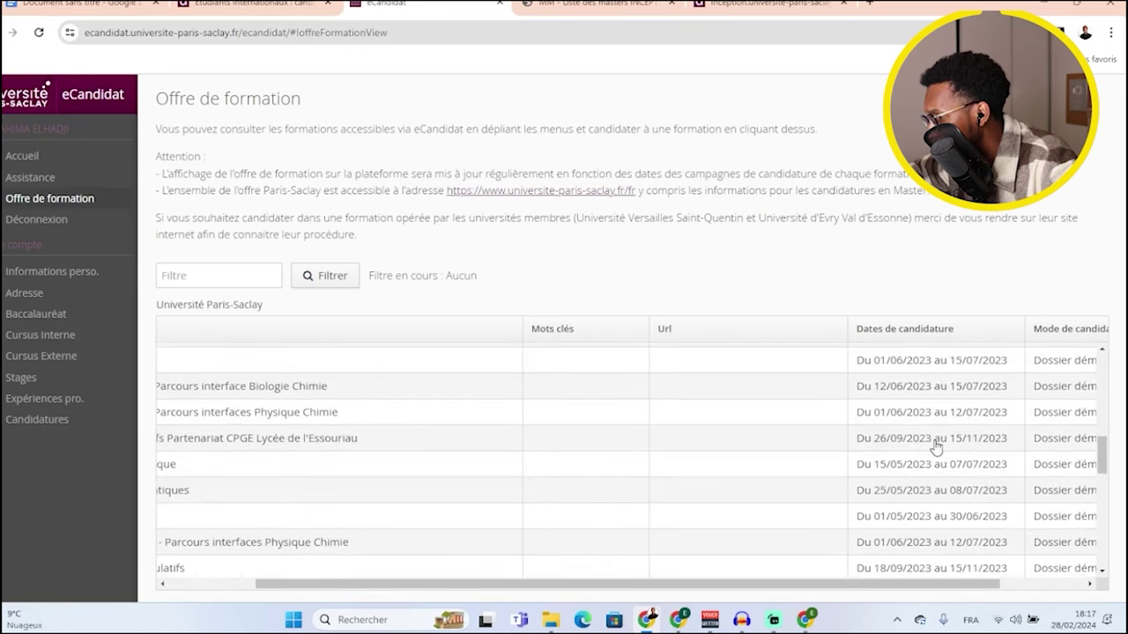
scroll(936, 448, "down", 2)
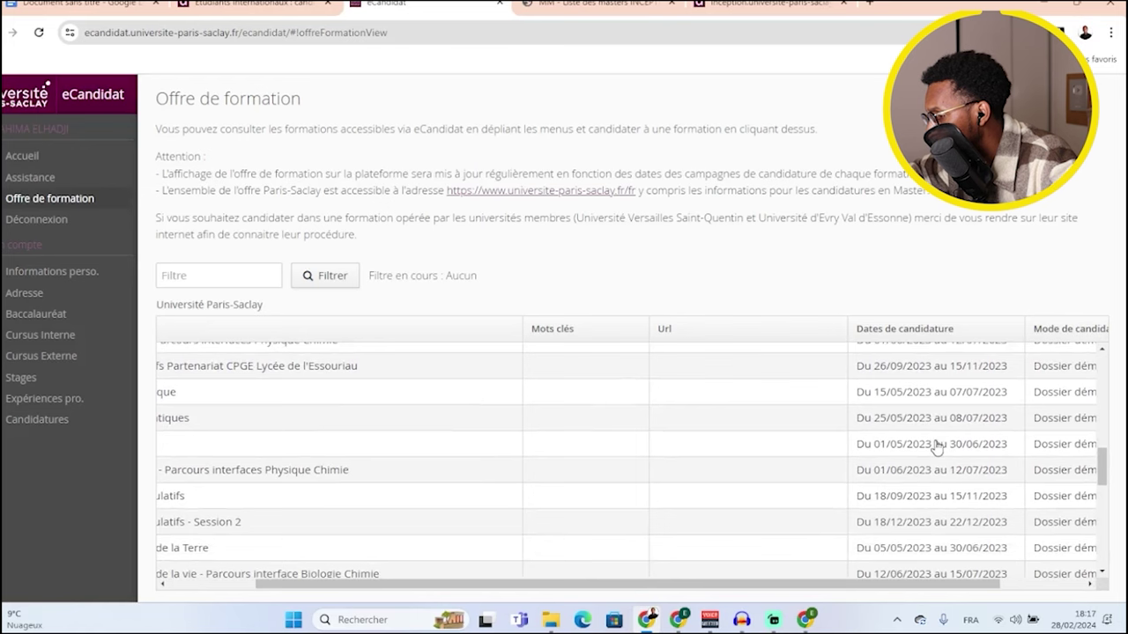
scroll(936, 447, "down", 6)
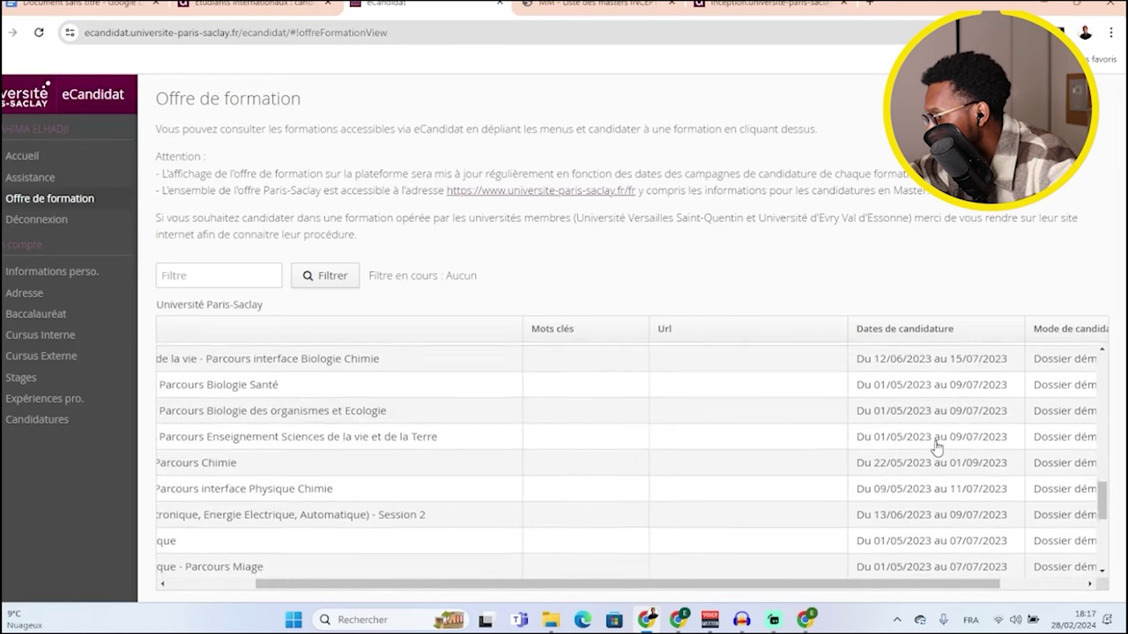
scroll(937, 447, "down", 2)
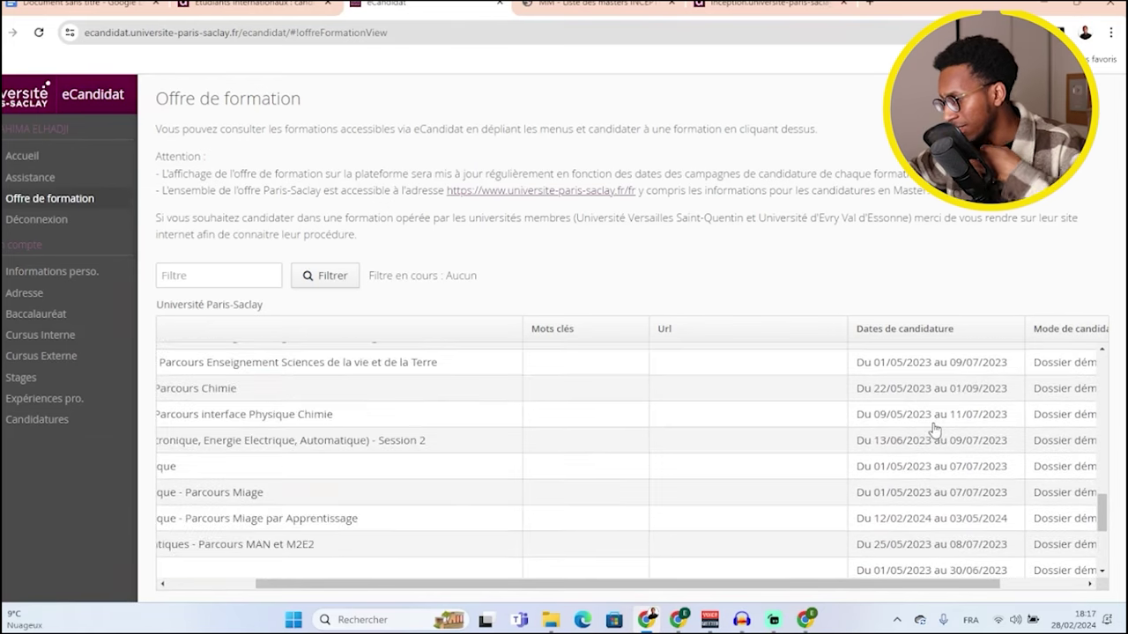
scroll(931, 434, "down", 1)
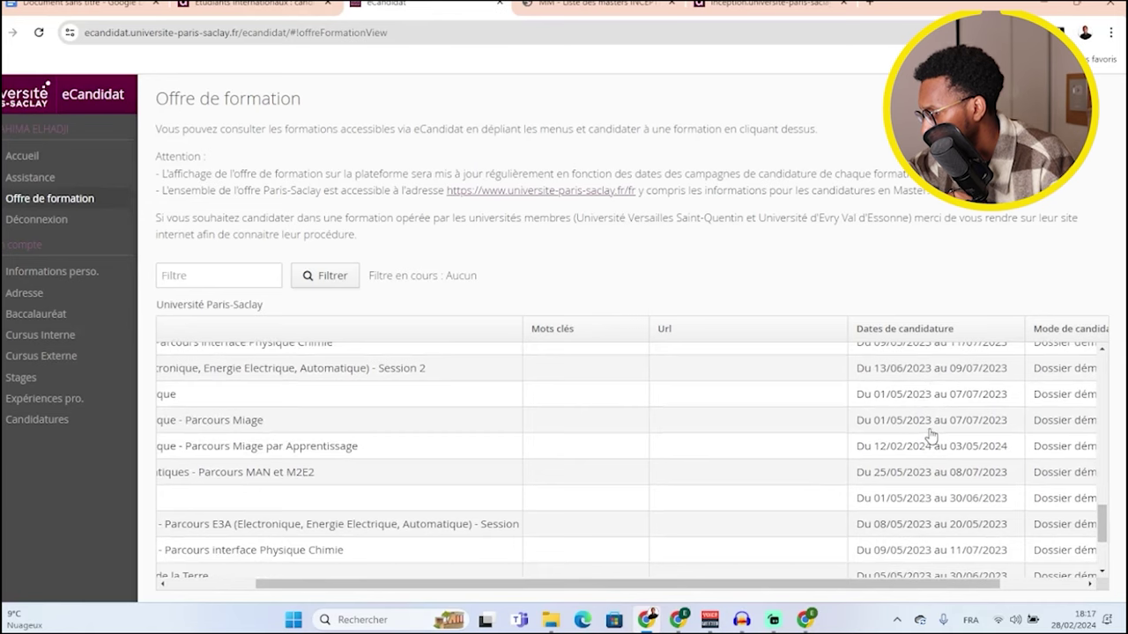
scroll(930, 435, "down", 2)
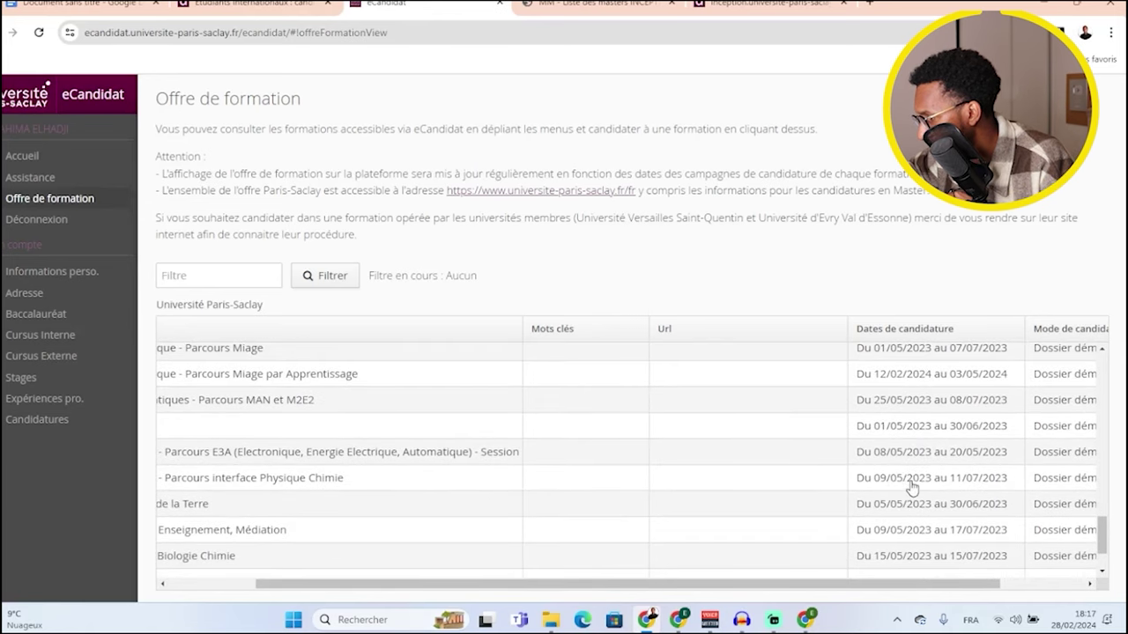
scroll(890, 489, "down", 2)
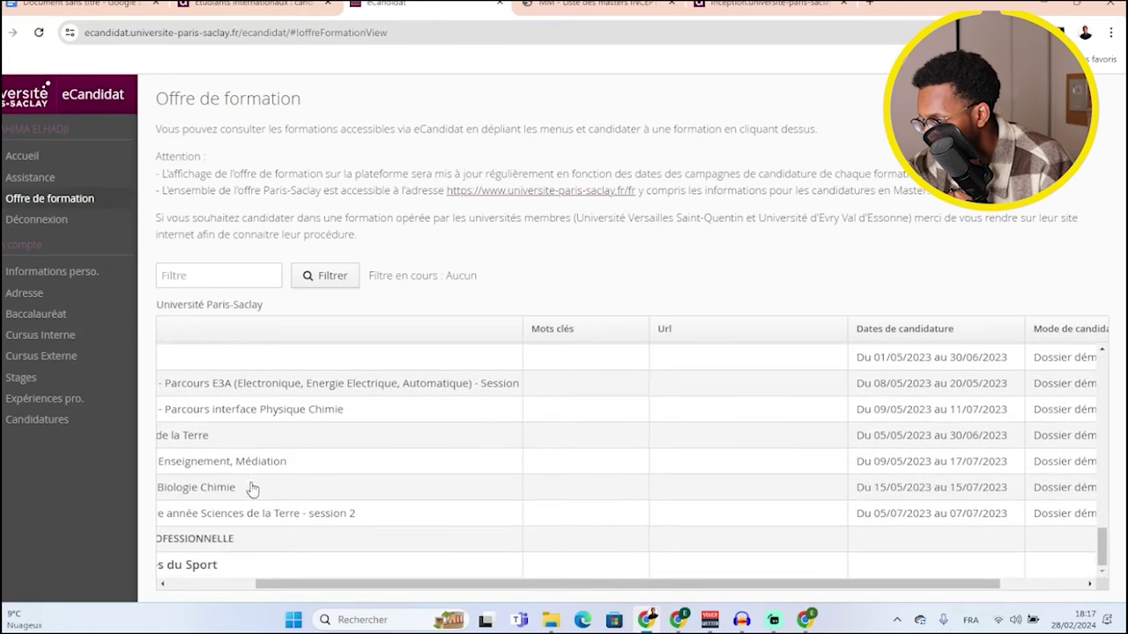
scroll(190, 490, "up", 2)
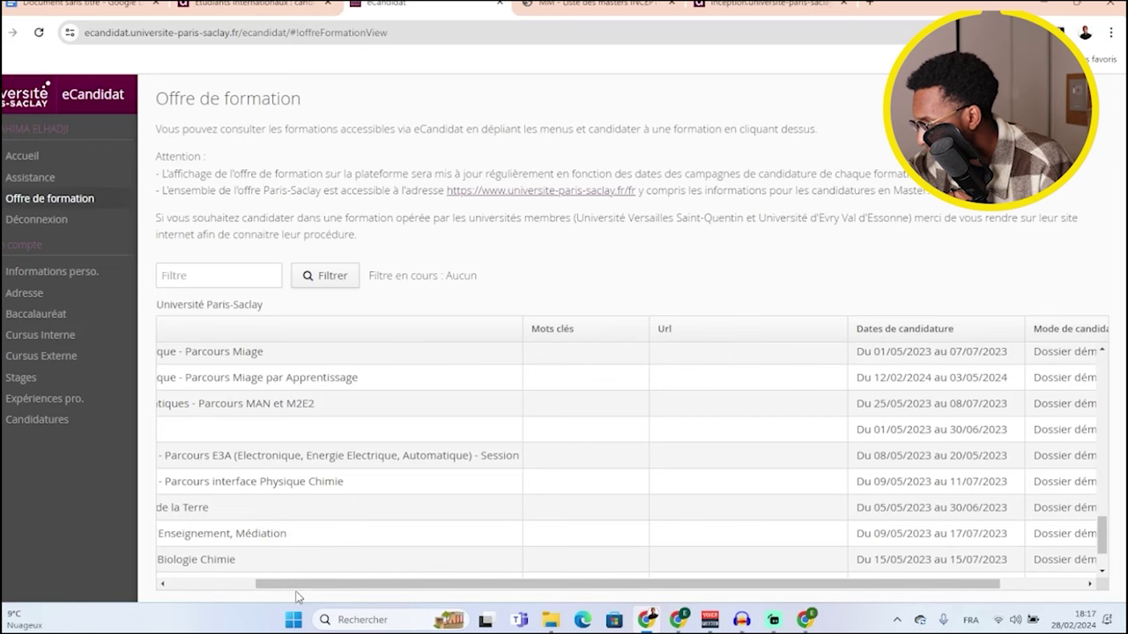
left_click_drag(292, 584, 194, 584)
scroll(196, 463, "down", 3)
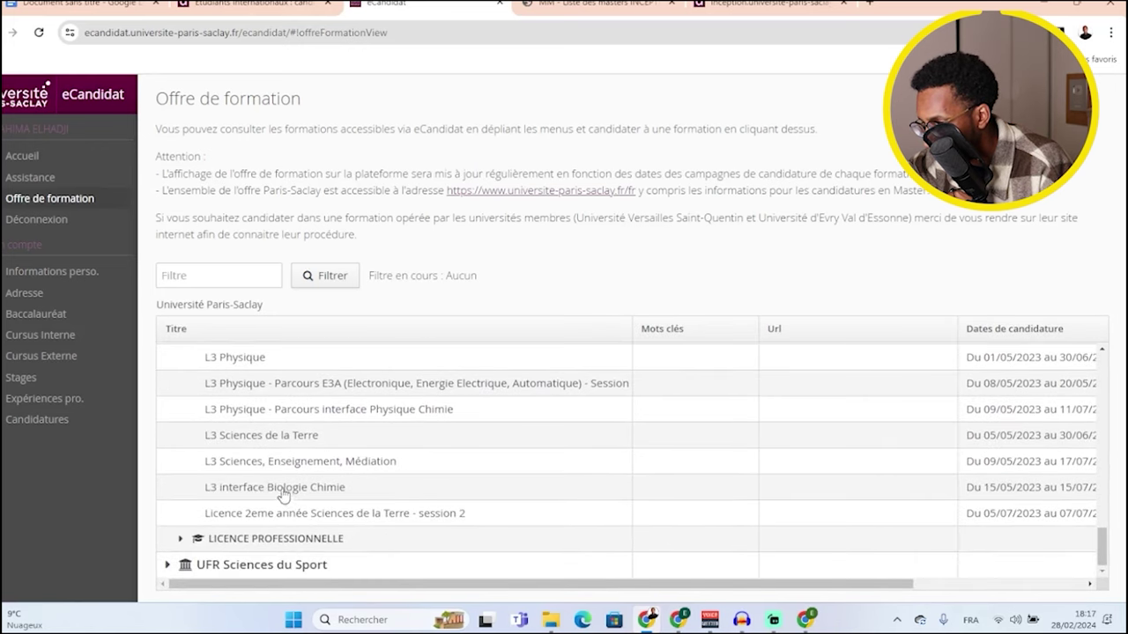
scroll(270, 440, "up", 3)
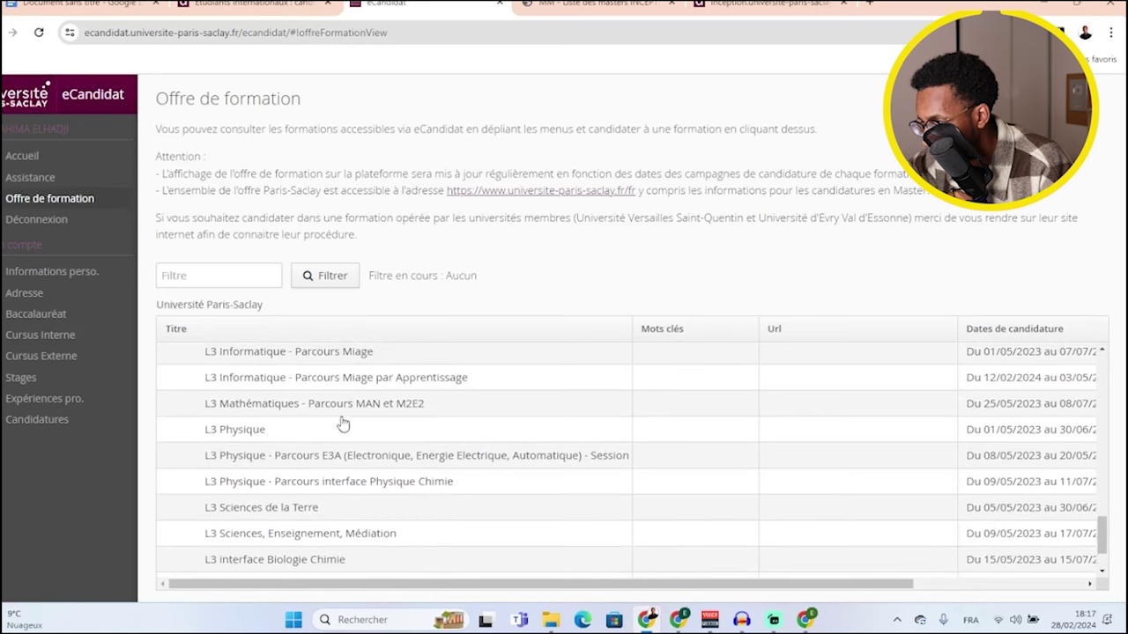
scroll(564, 460, "up", 3)
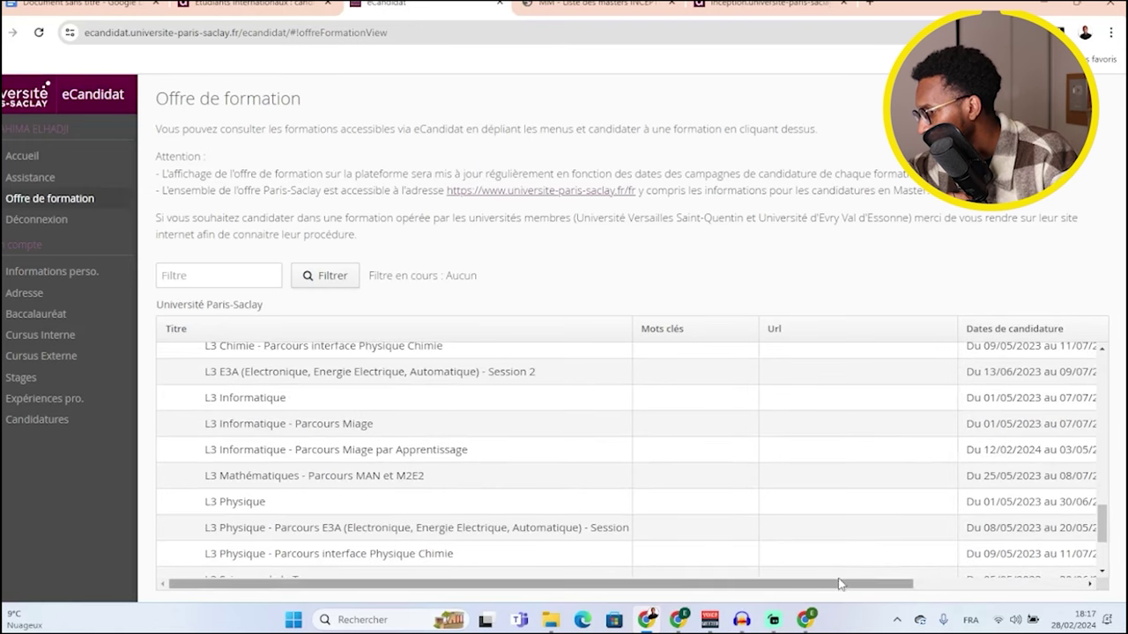
left_click_drag(843, 587, 899, 586)
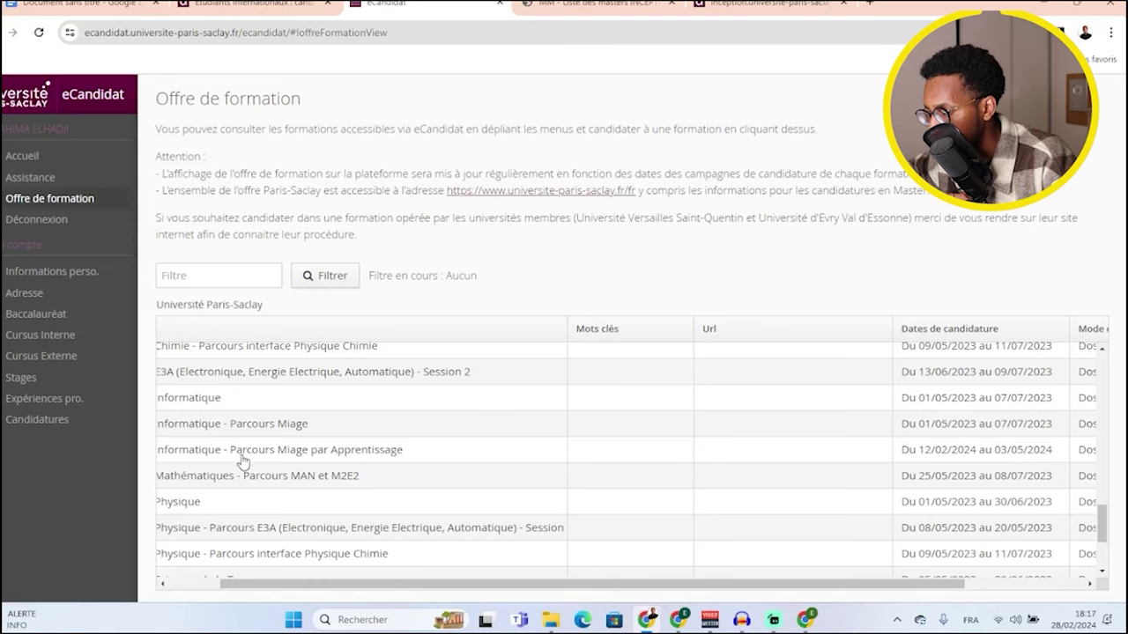
left_click_drag(238, 584, 160, 582)
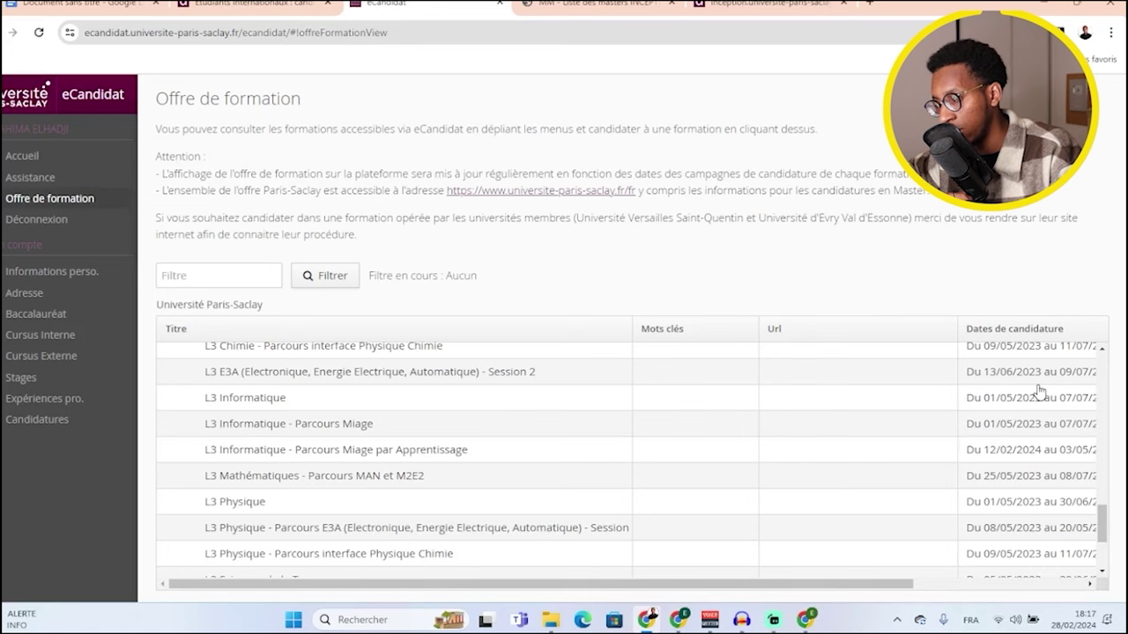
- Apply to L3 Informatique - Parcours Miage par Apprentissage and confirm with Oui
left_click(325, 453)
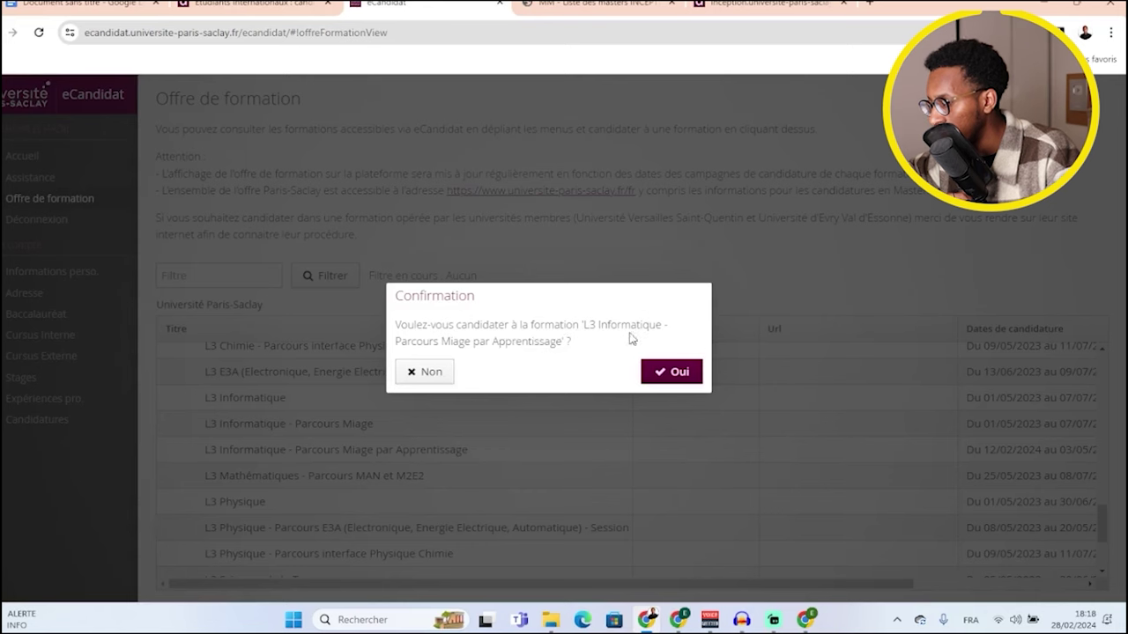
left_click(675, 373)
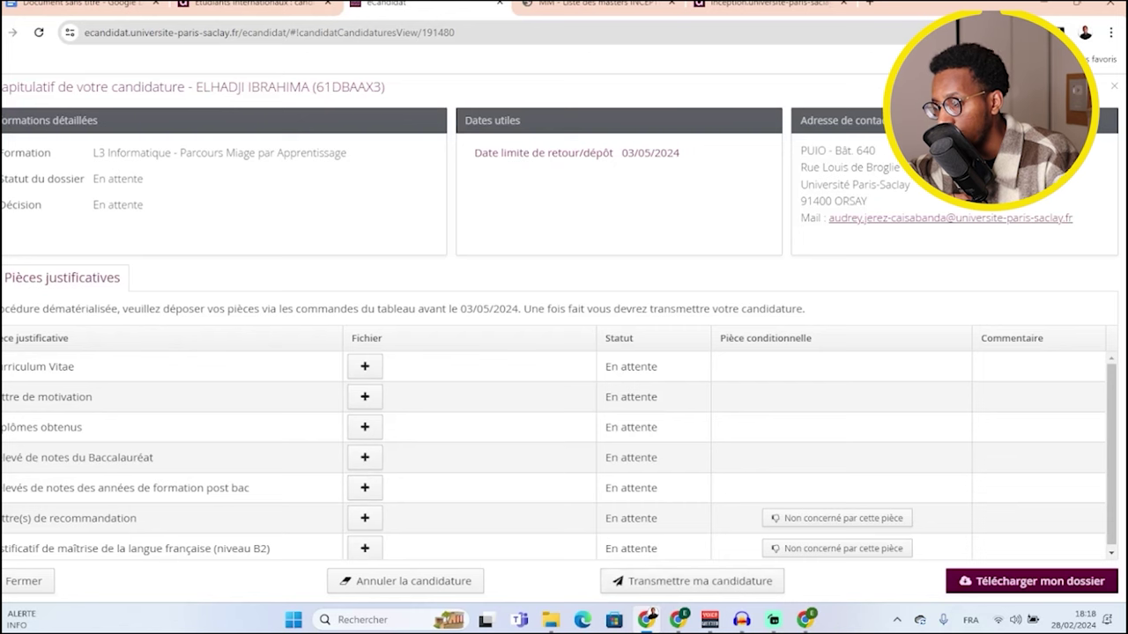
left_click(364, 366)
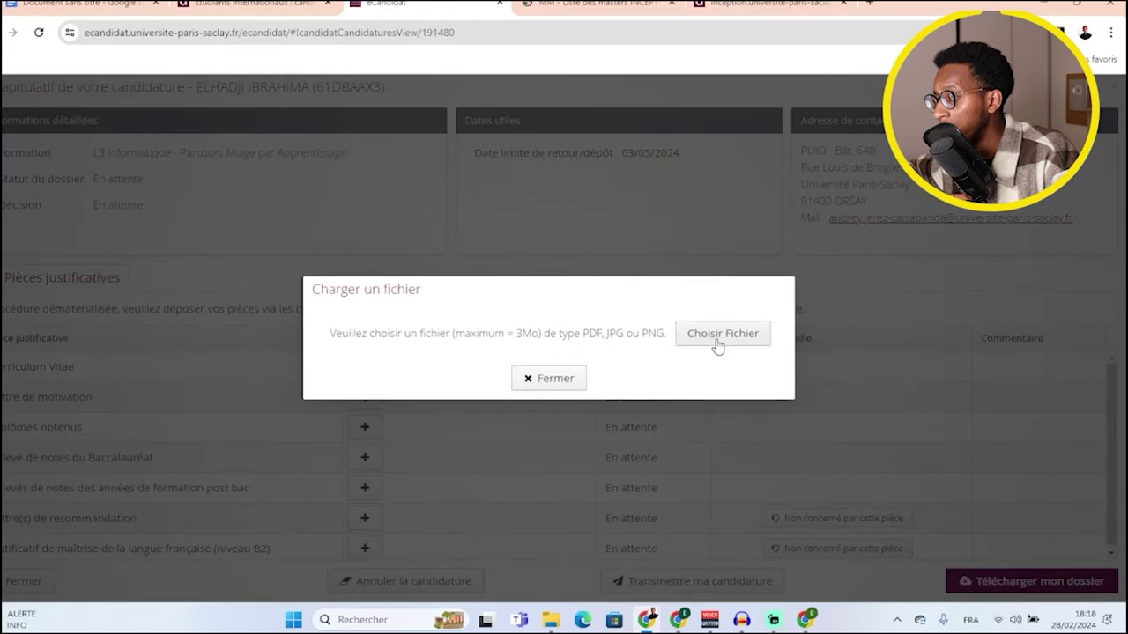
left_click(573, 381)
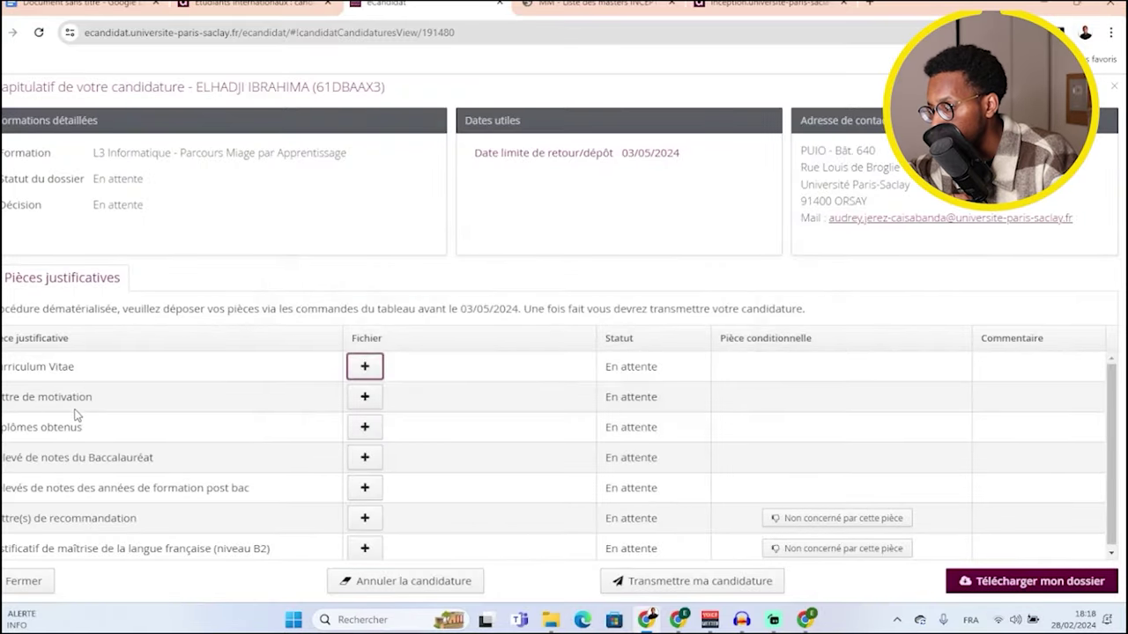
scroll(84, 426, "down", 1)
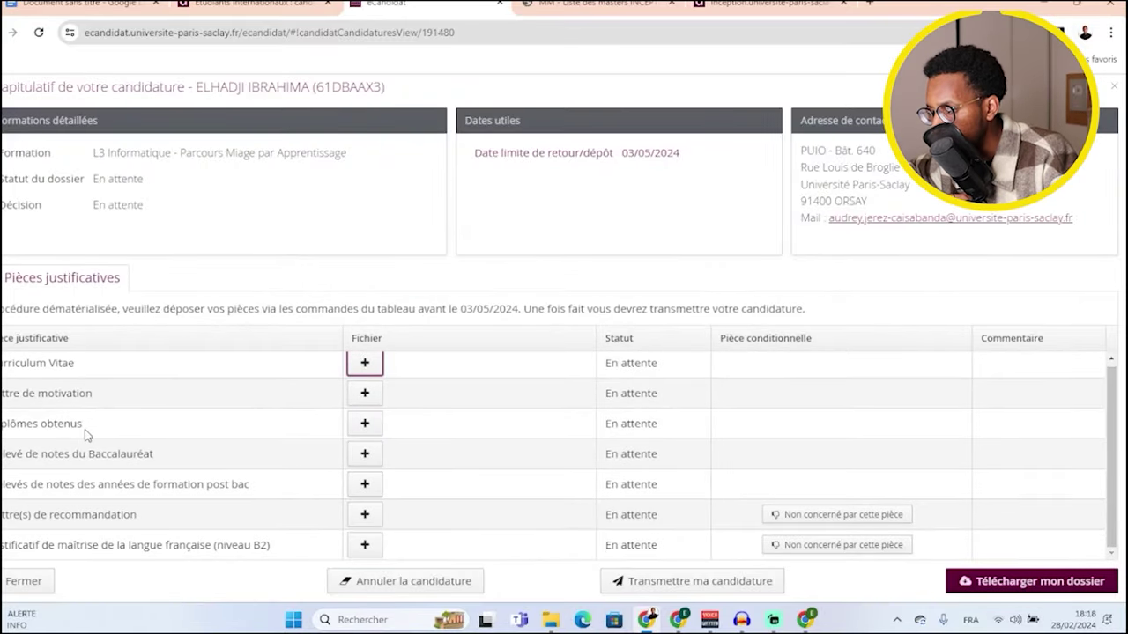